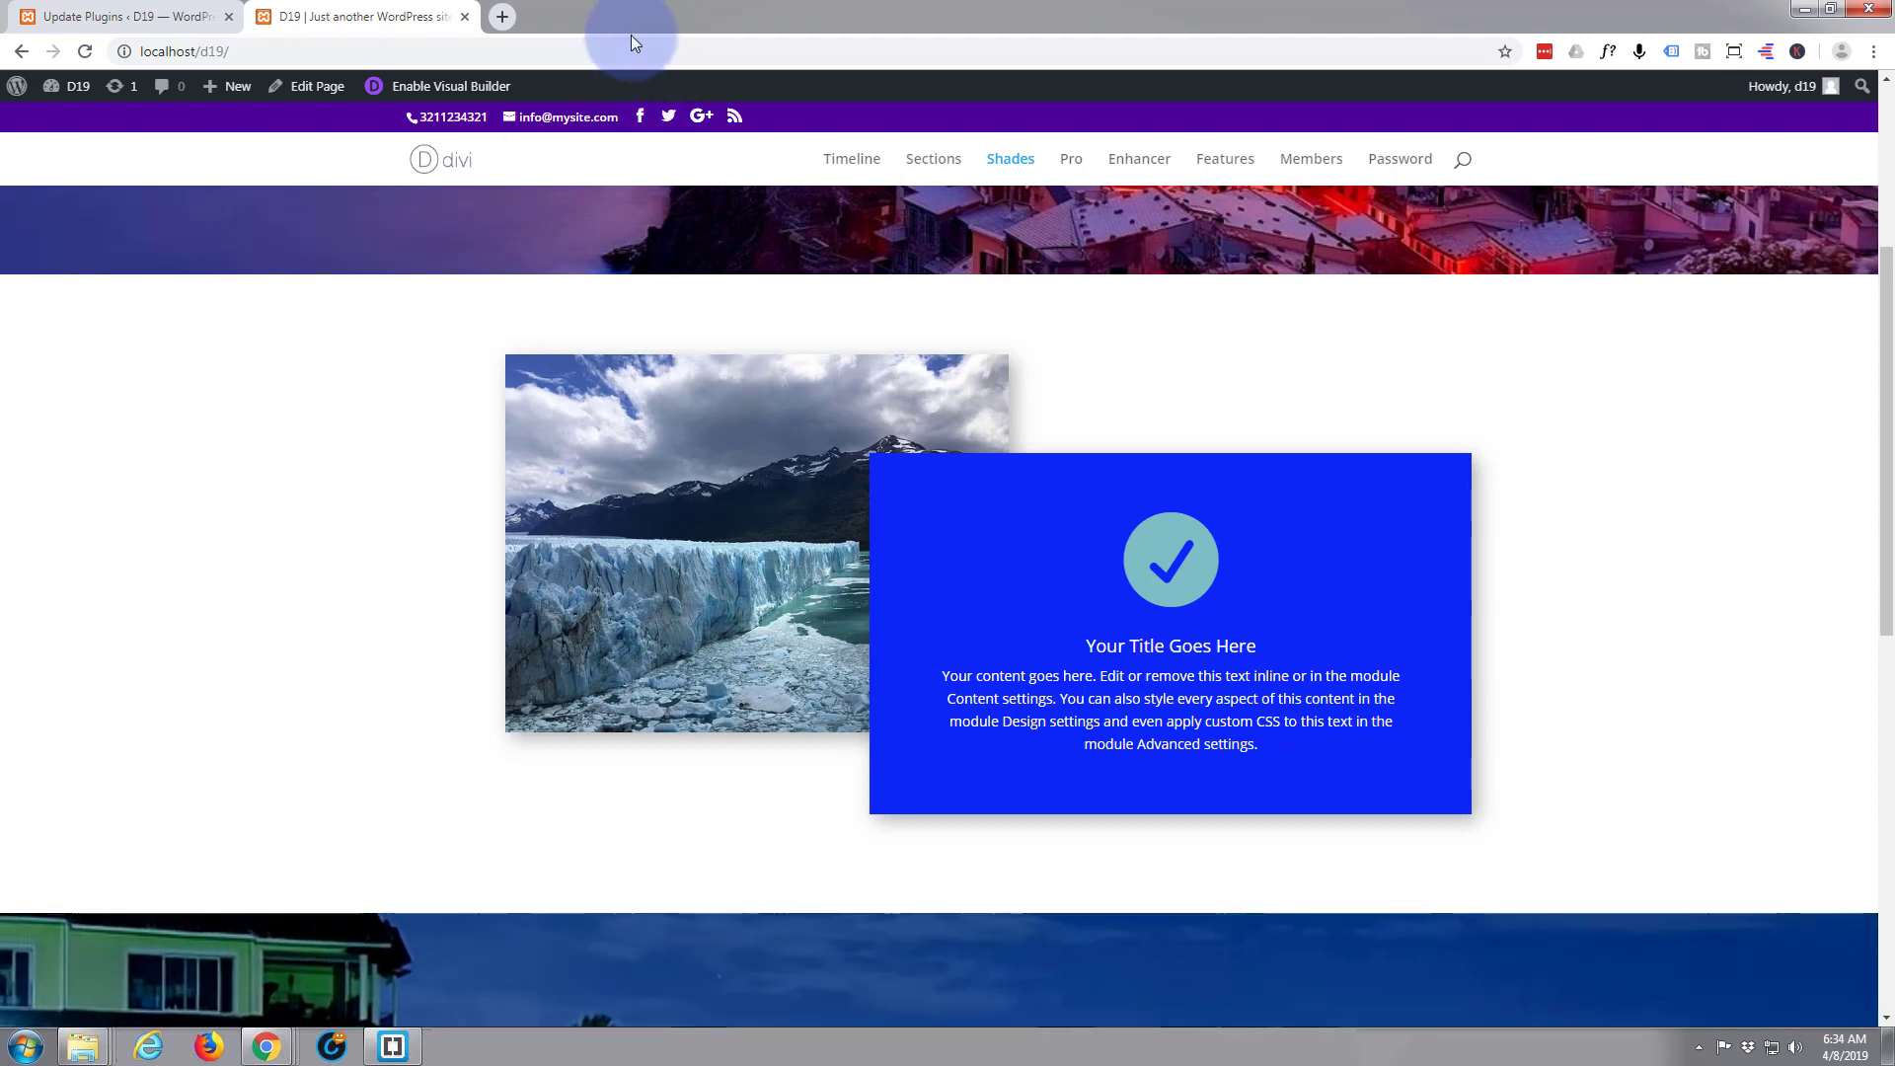
Step: Open the page in the Visual Builder and delete the section holding the glacier image and blue blurb
{"action": "left_click", "coordinate": [437, 88]}
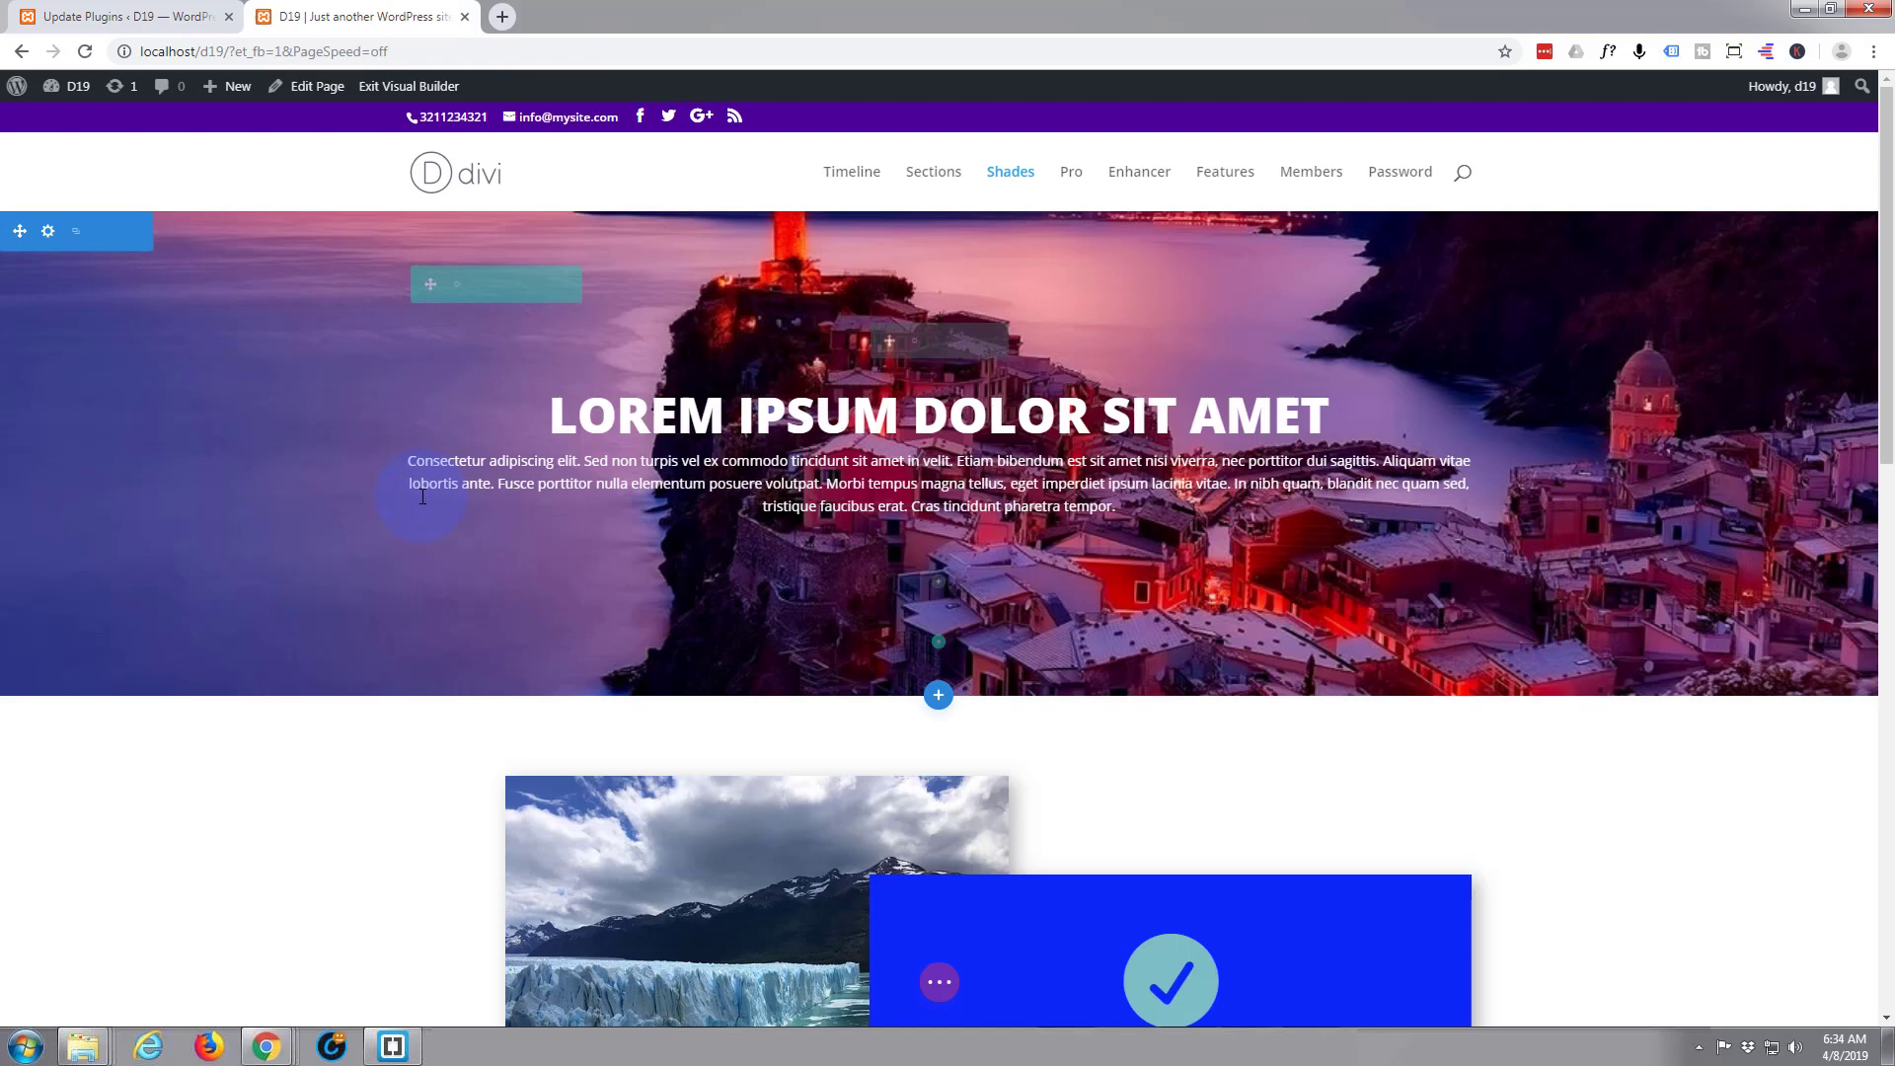
{"action": "scroll", "coordinate": [423, 491], "scroll_direction": "down", "scroll_amount": 5}
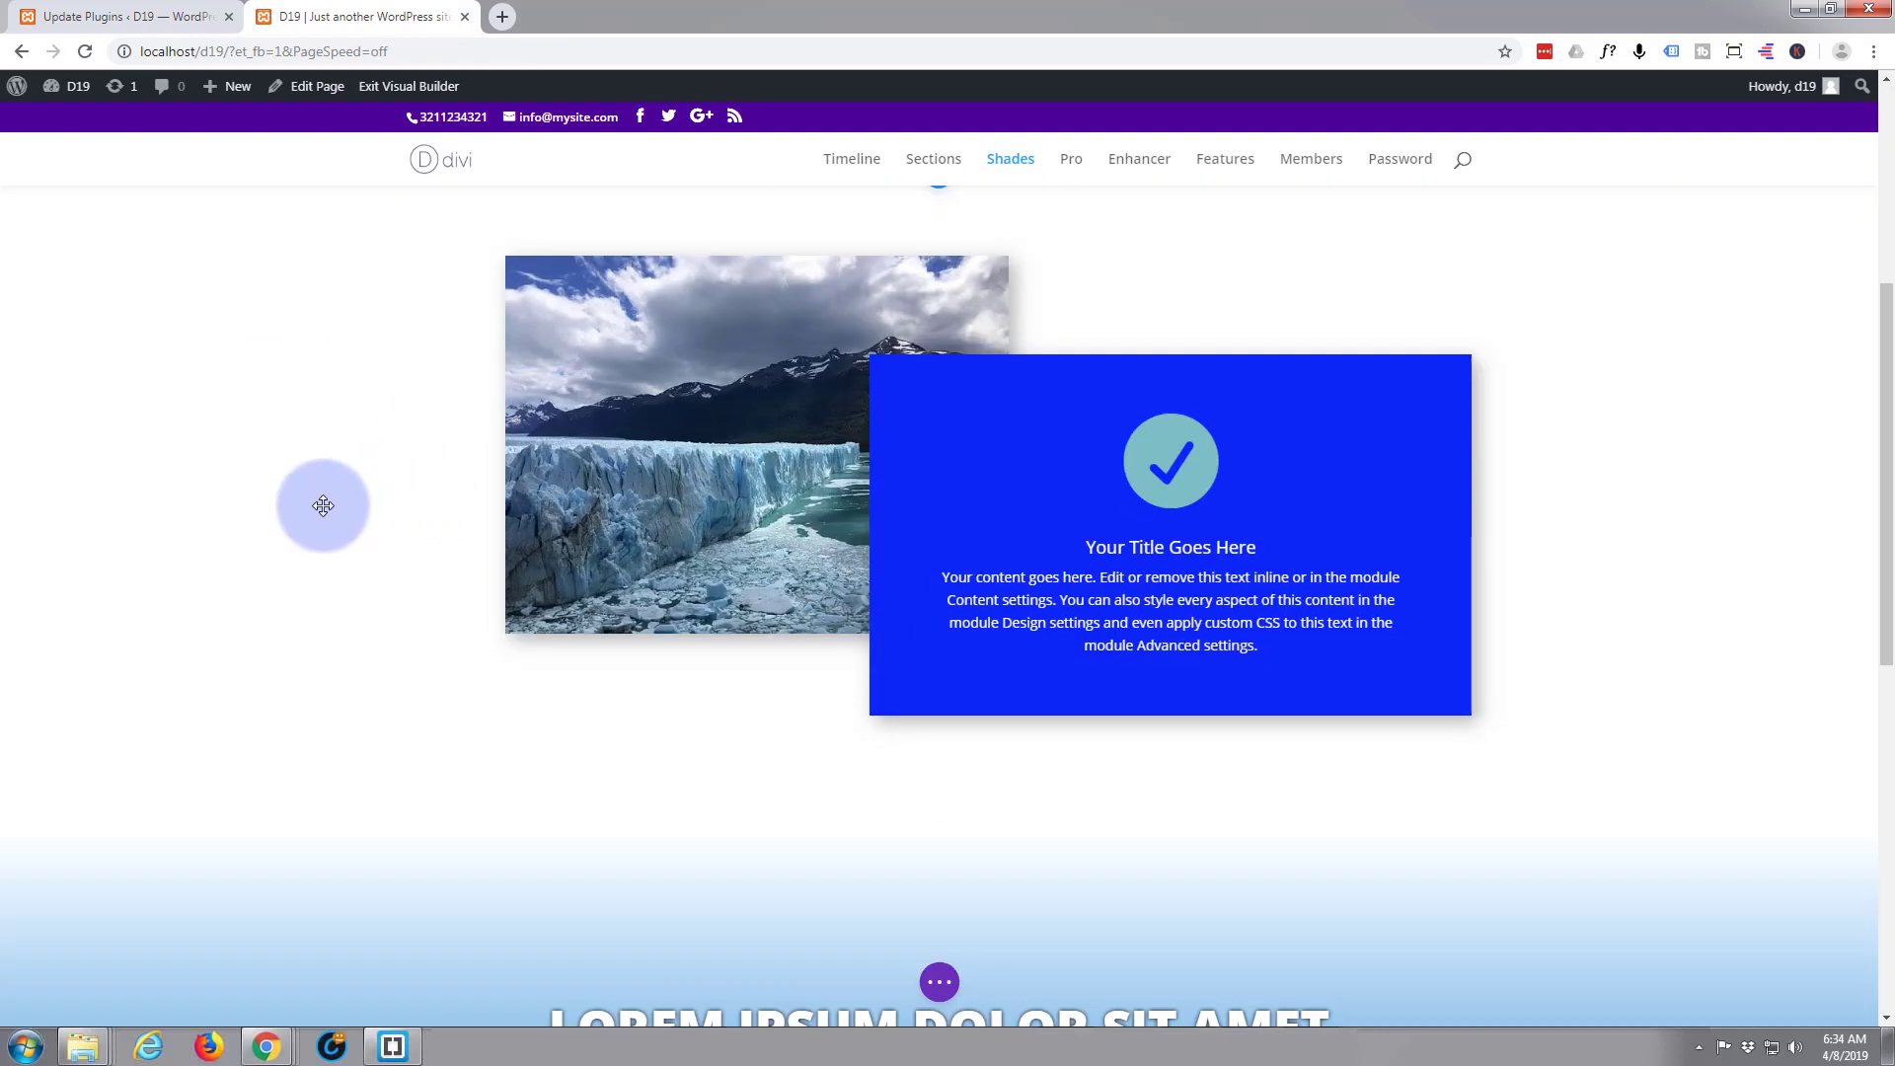
{"action": "scroll", "coordinate": [324, 505], "scroll_direction": "up", "scroll_amount": 2}
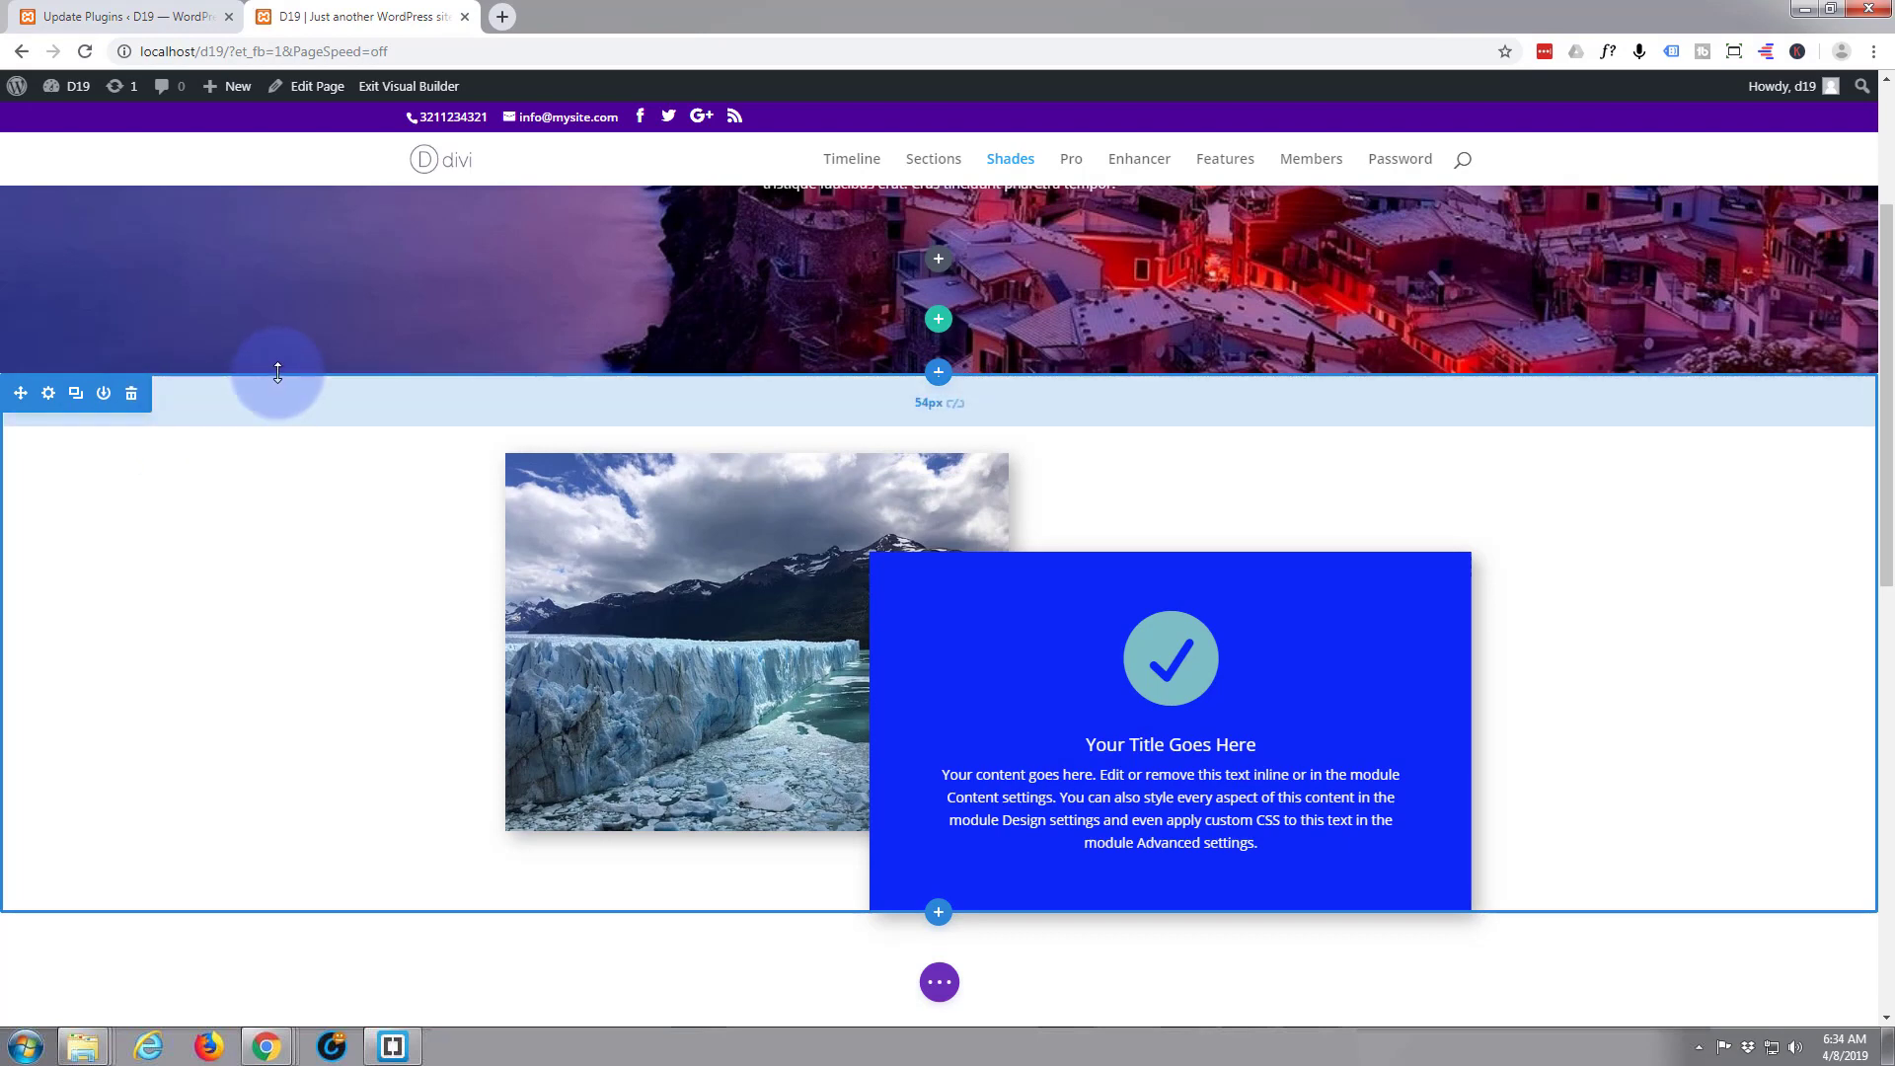
{"action": "left_click", "coordinate": [131, 395]}
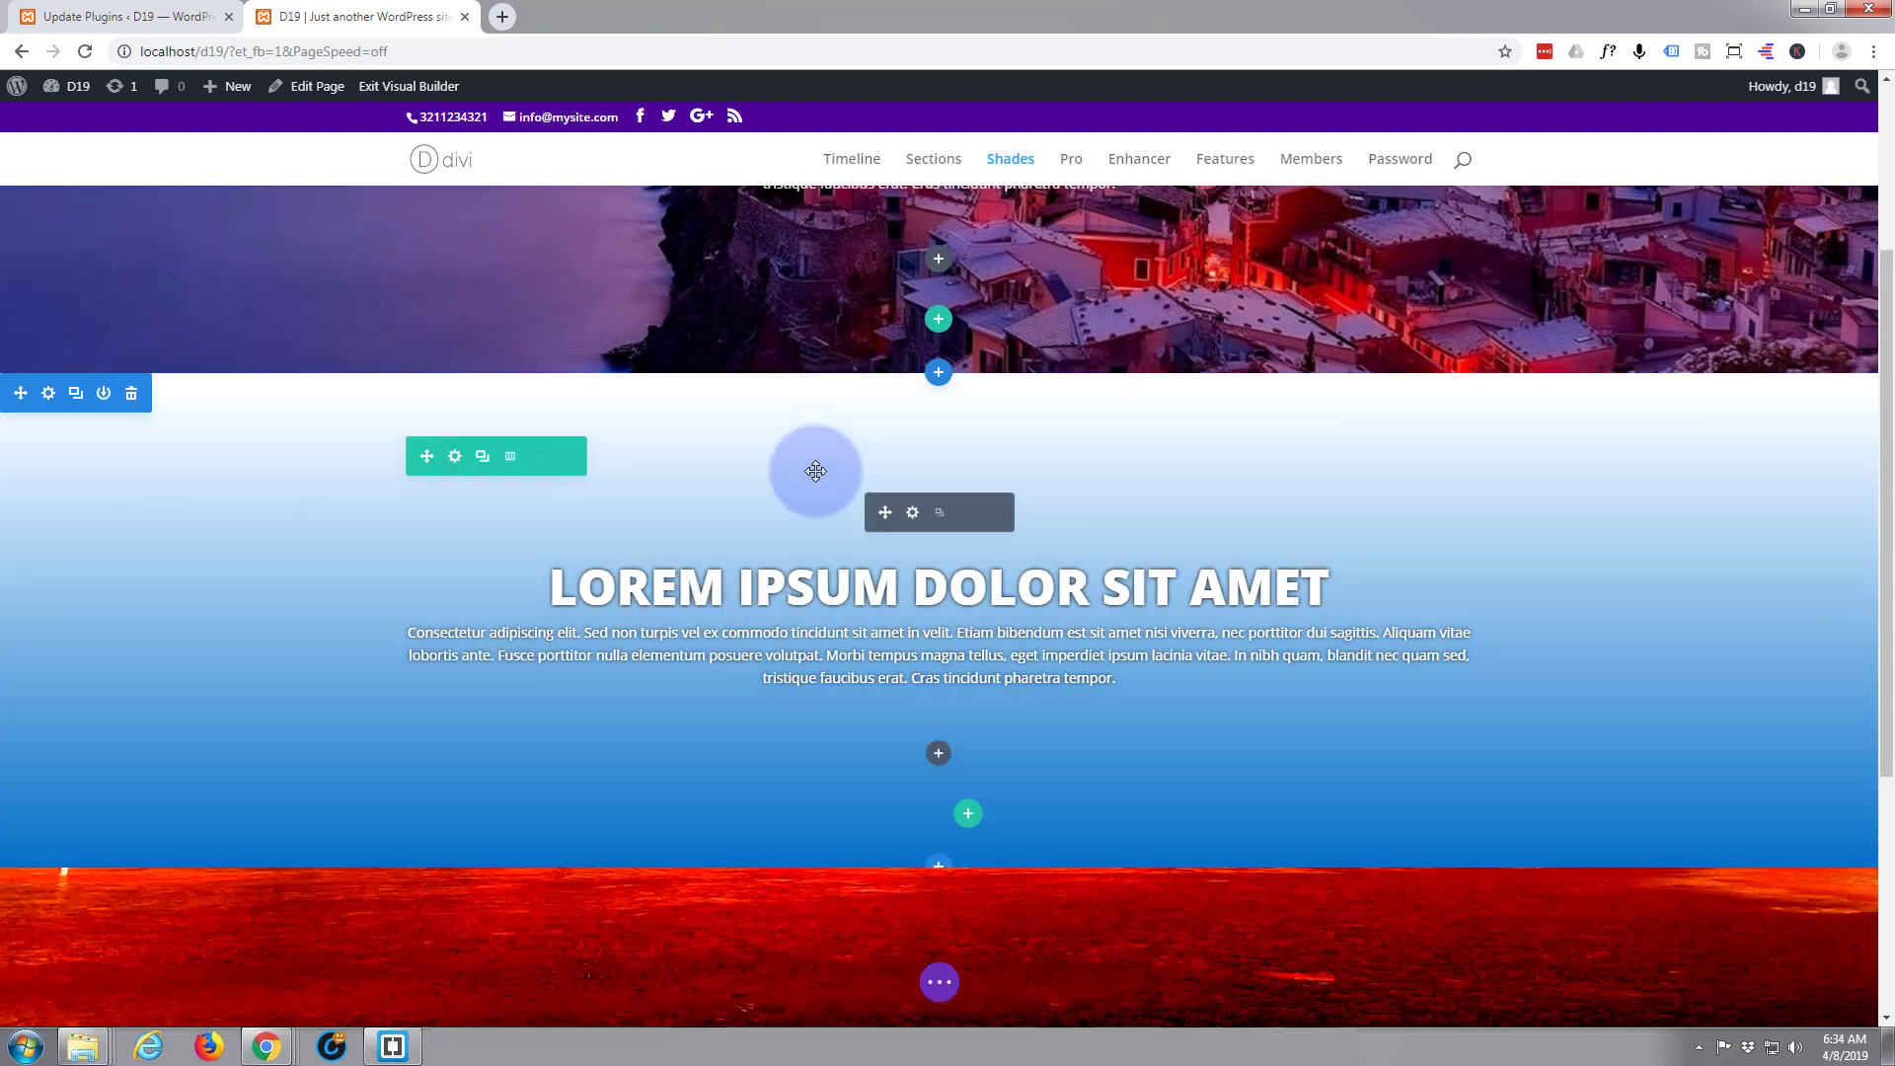
Step: Insert a regular section below the hero section, with a row of two equal columns
{"action": "left_click", "coordinate": [939, 375]}
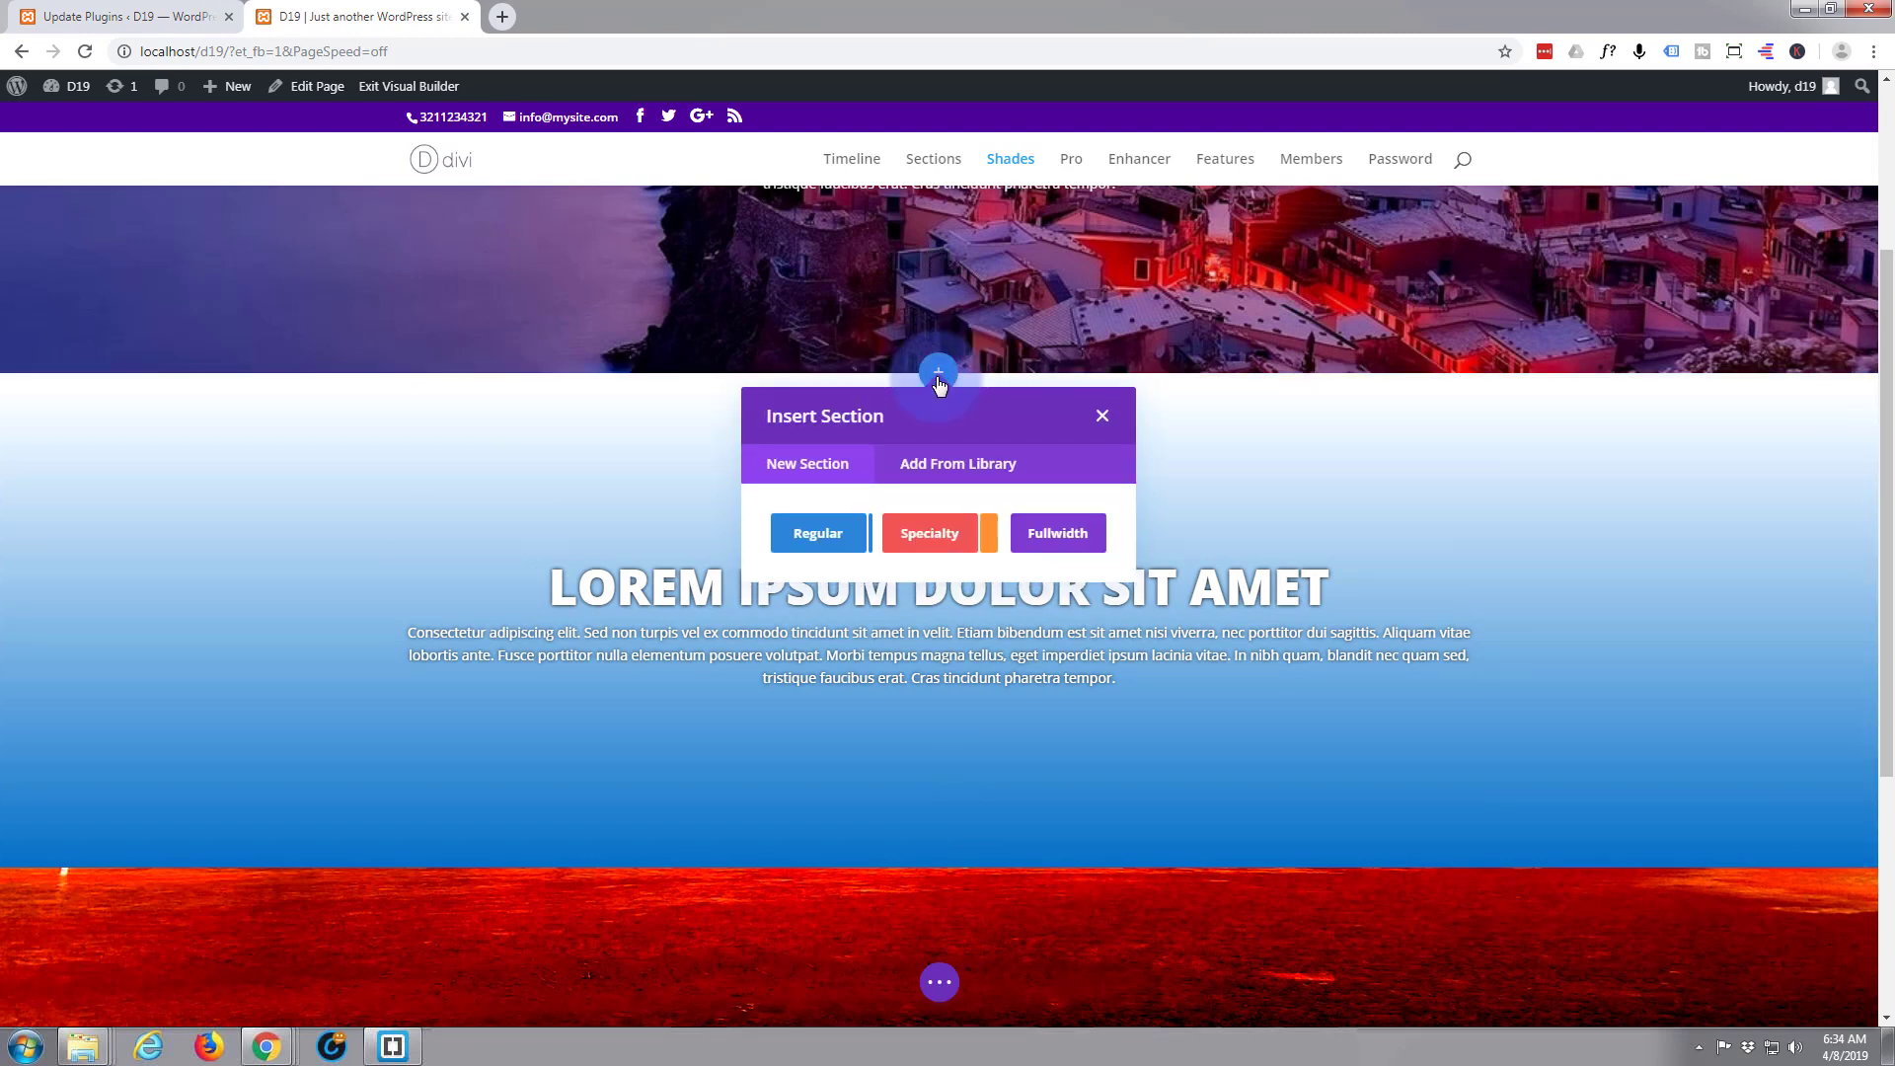
{"action": "left_click", "coordinate": [817, 538]}
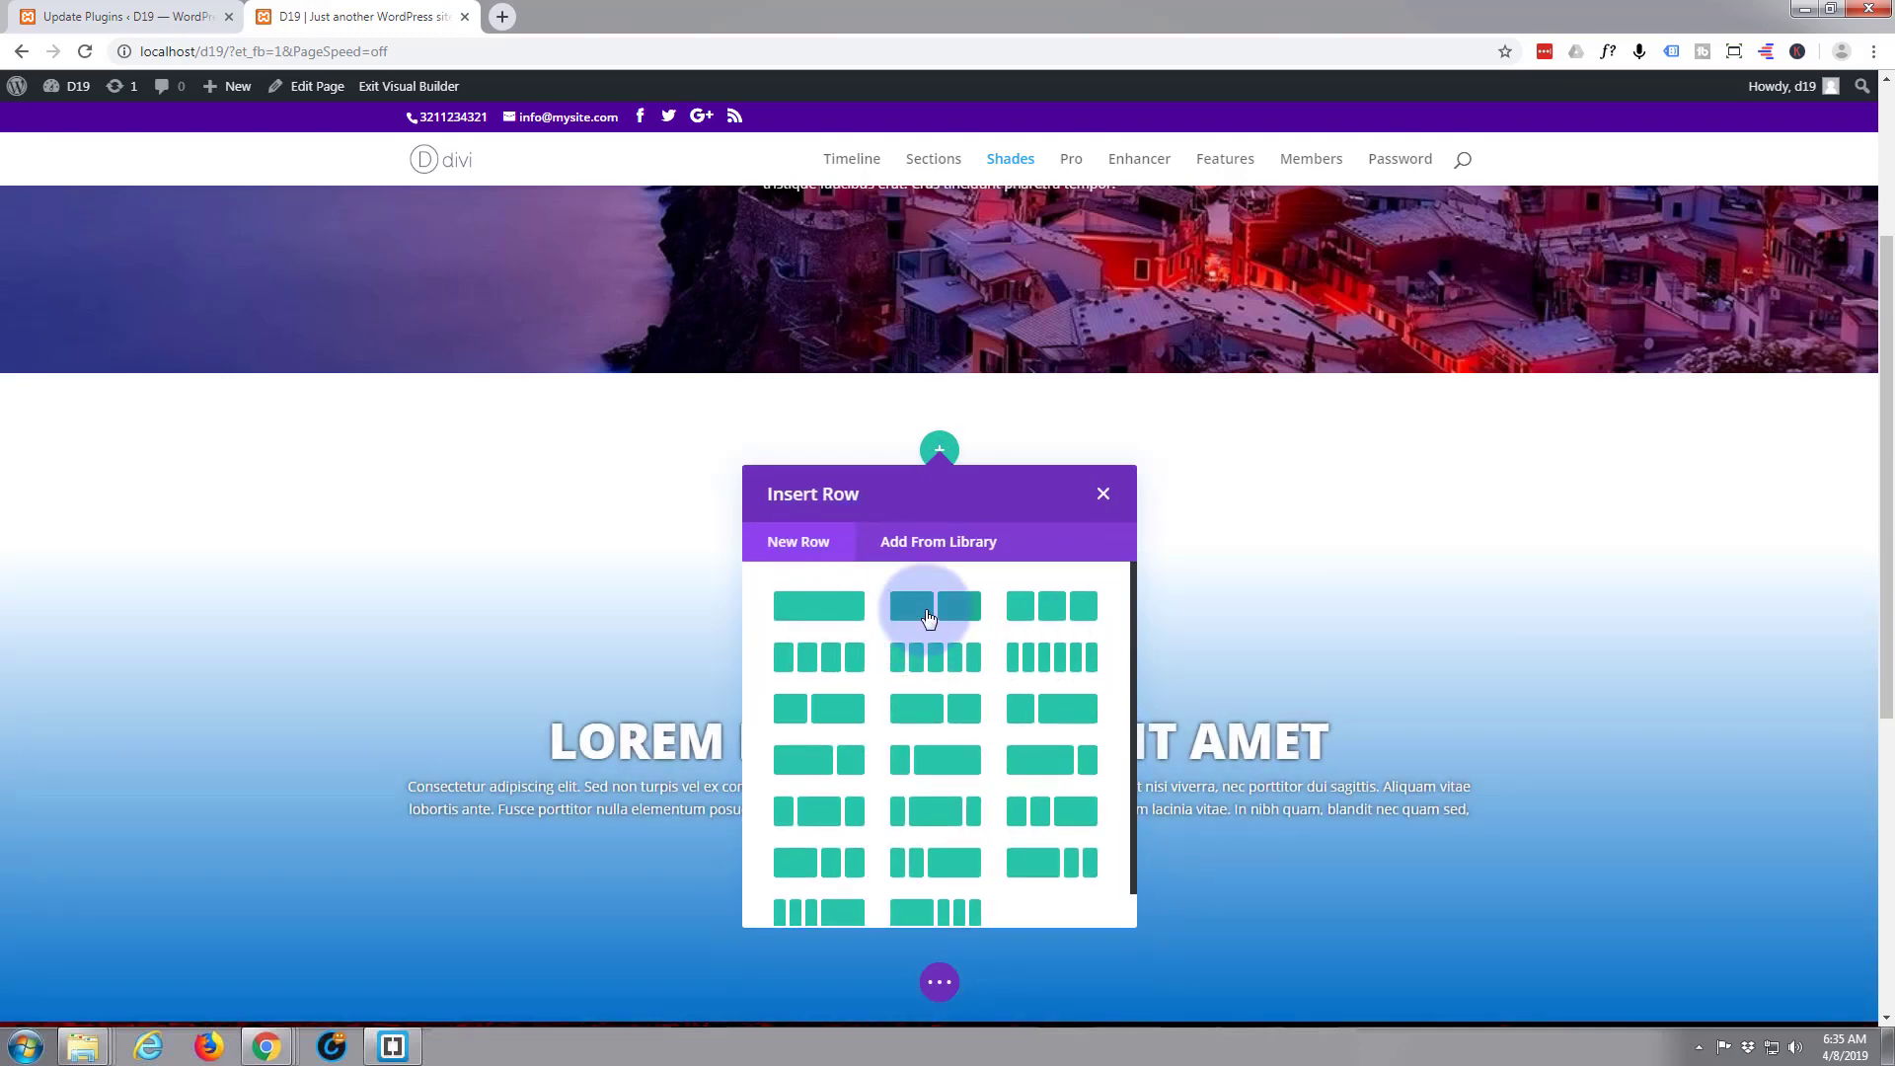
{"action": "left_click", "coordinate": [928, 617]}
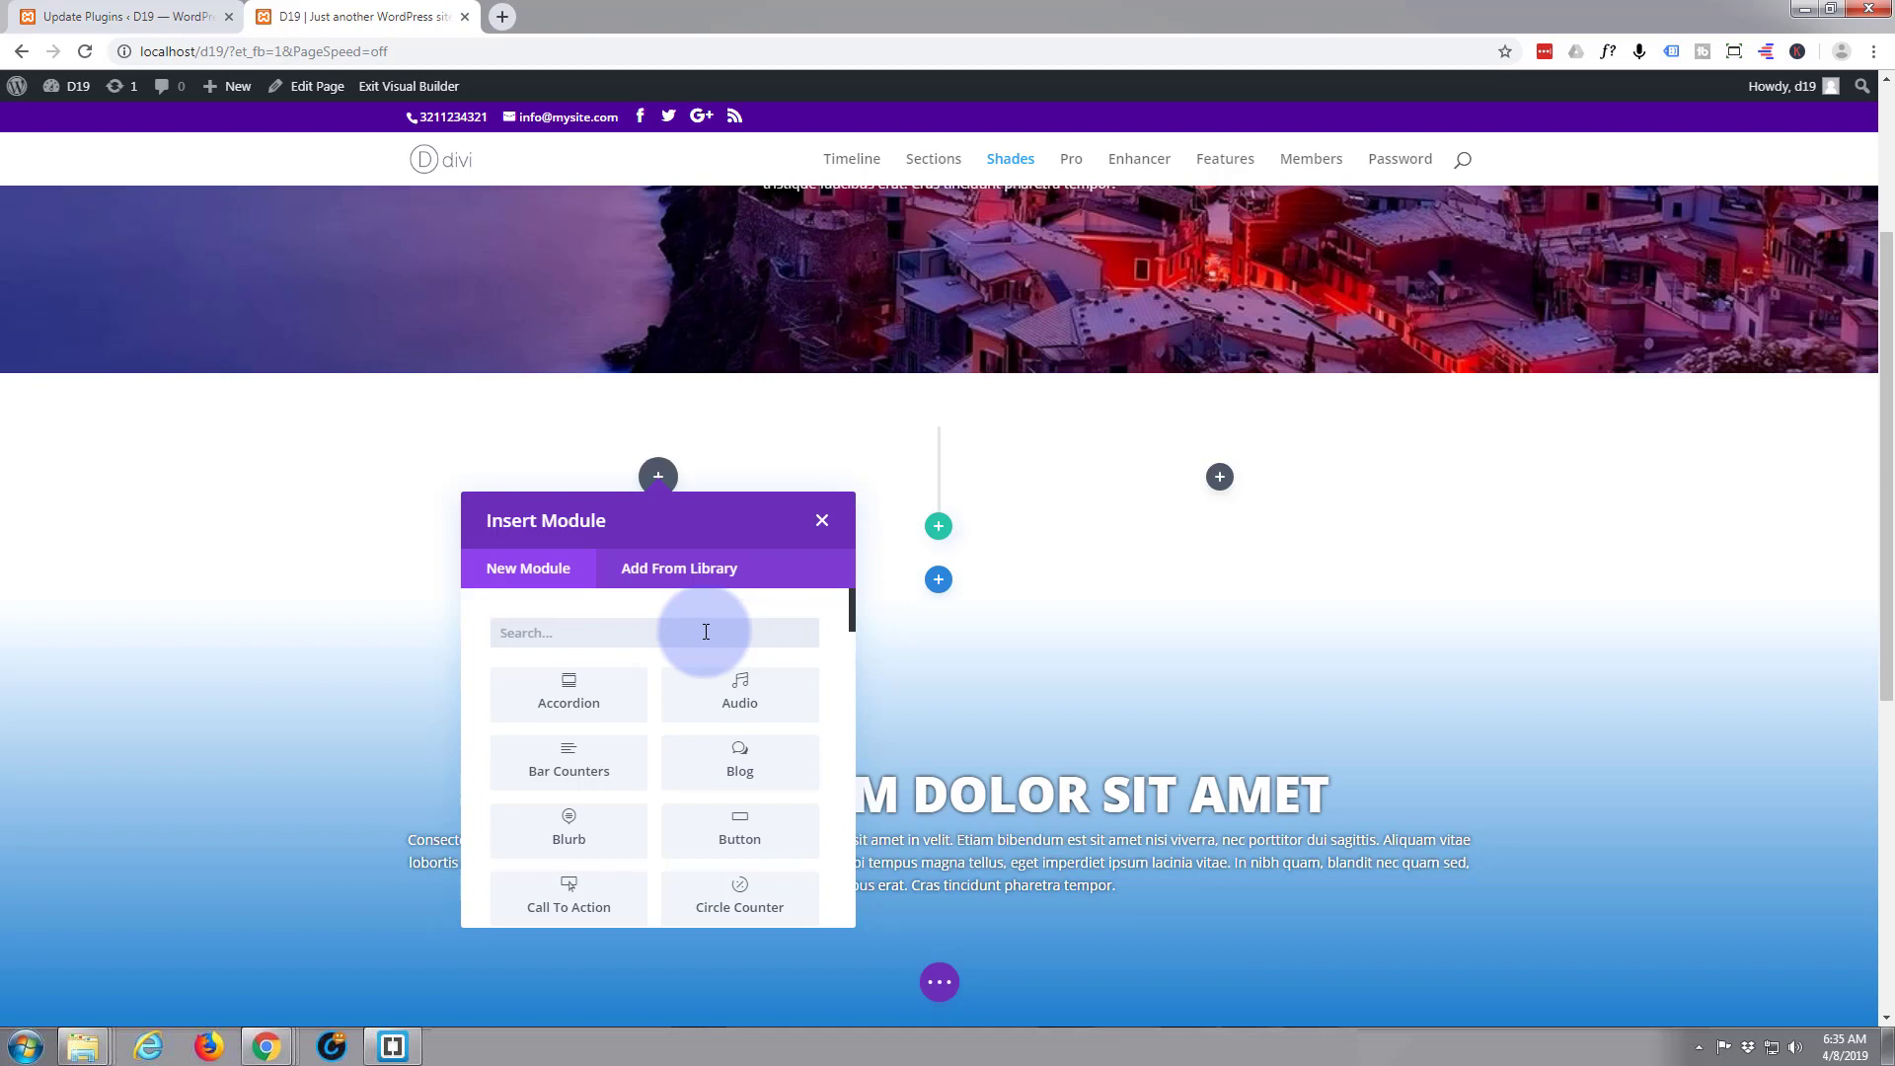
Step: Add an Image module to the first column of the new row
{"action": "left_click", "coordinate": [639, 622]}
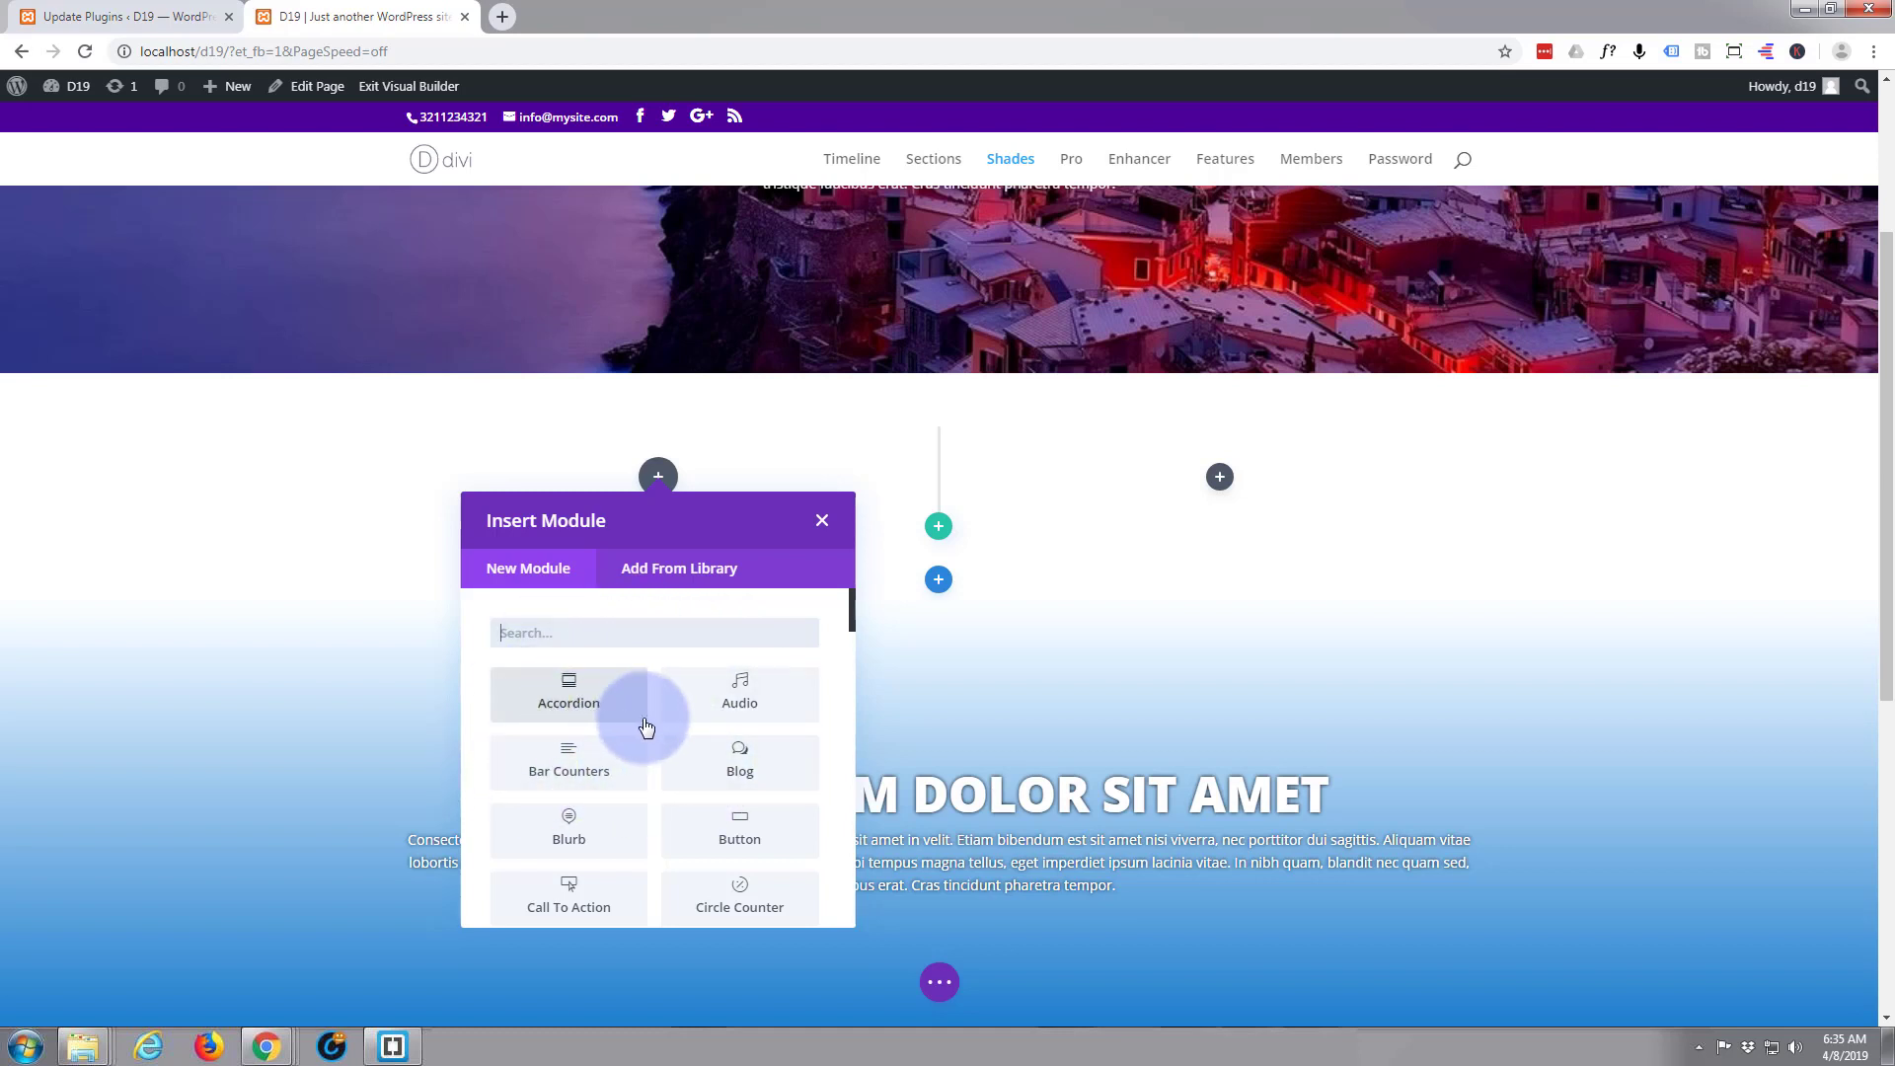
{"action": "scroll", "coordinate": [645, 720], "scroll_direction": "down", "scroll_amount": 3}
{"action": "scroll", "coordinate": [650, 722], "scroll_direction": "down", "scroll_amount": 8}
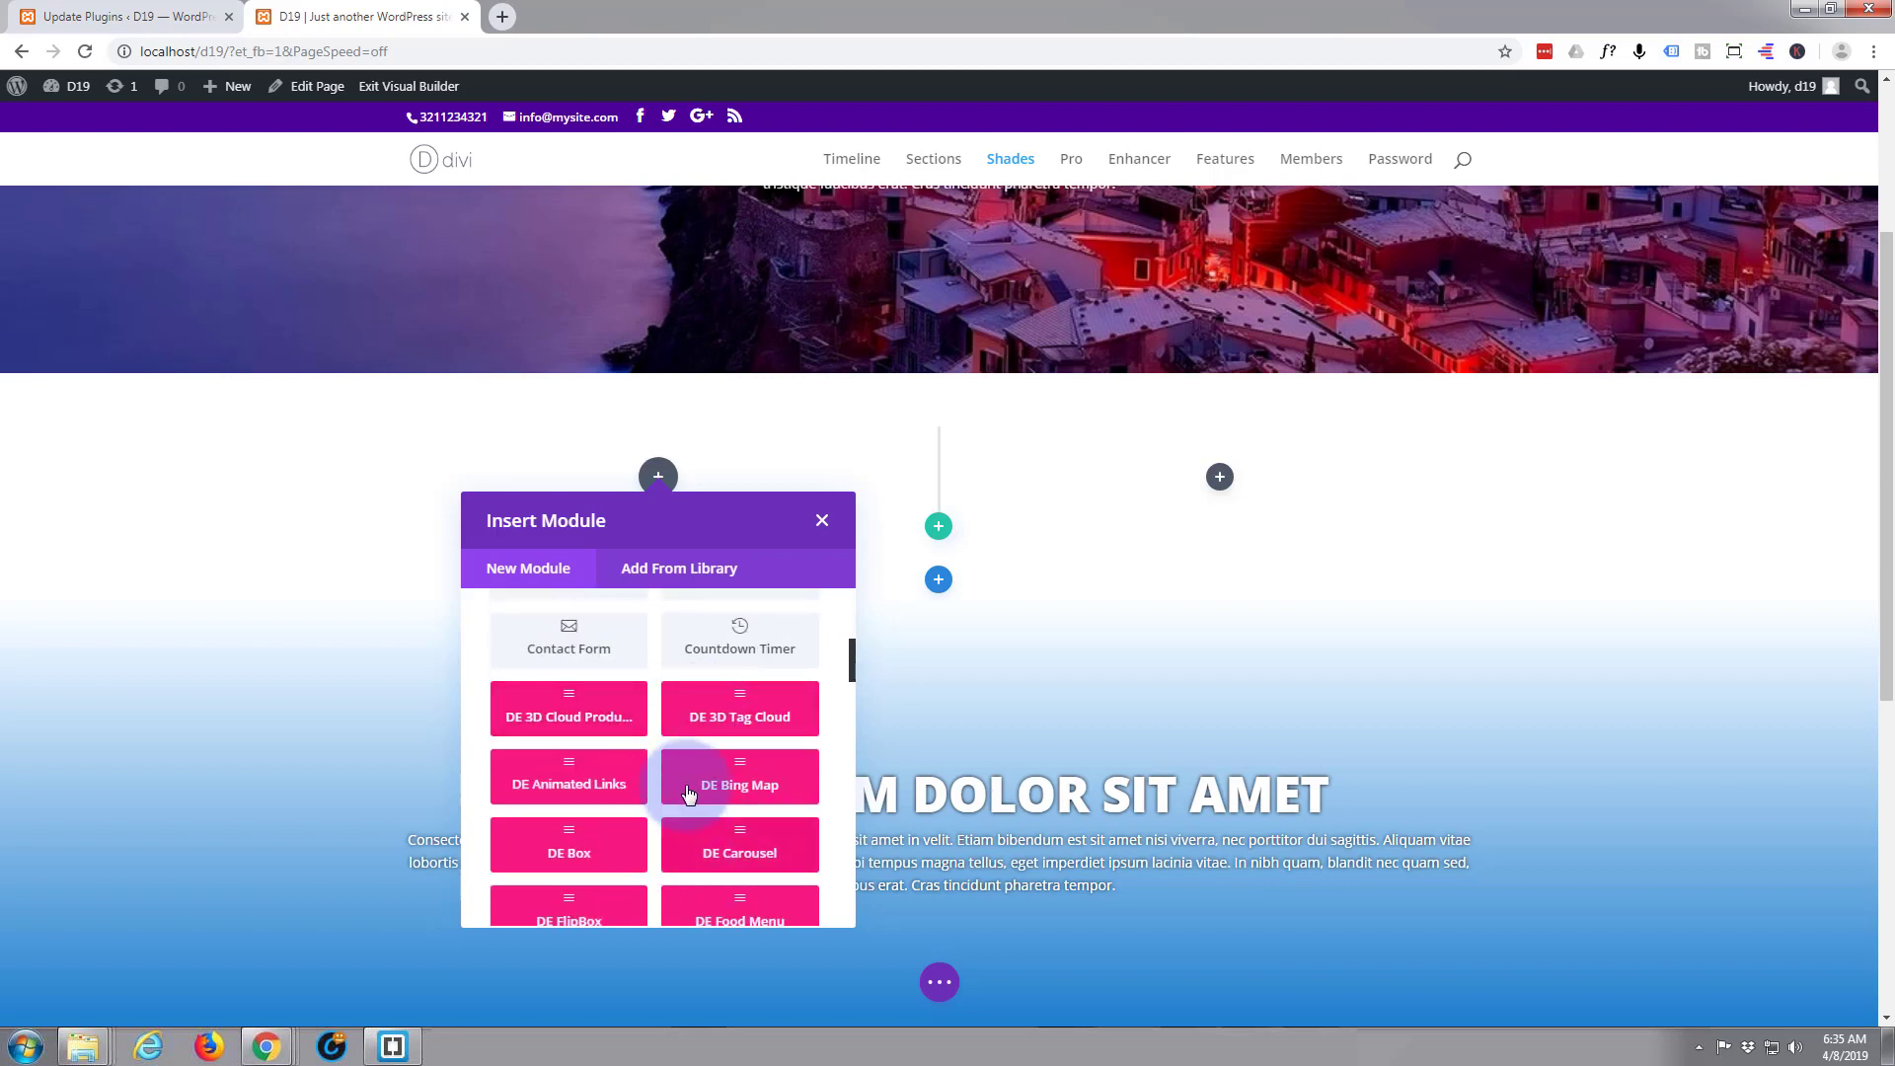
{"action": "scroll", "coordinate": [690, 790], "scroll_direction": "down", "scroll_amount": 2}
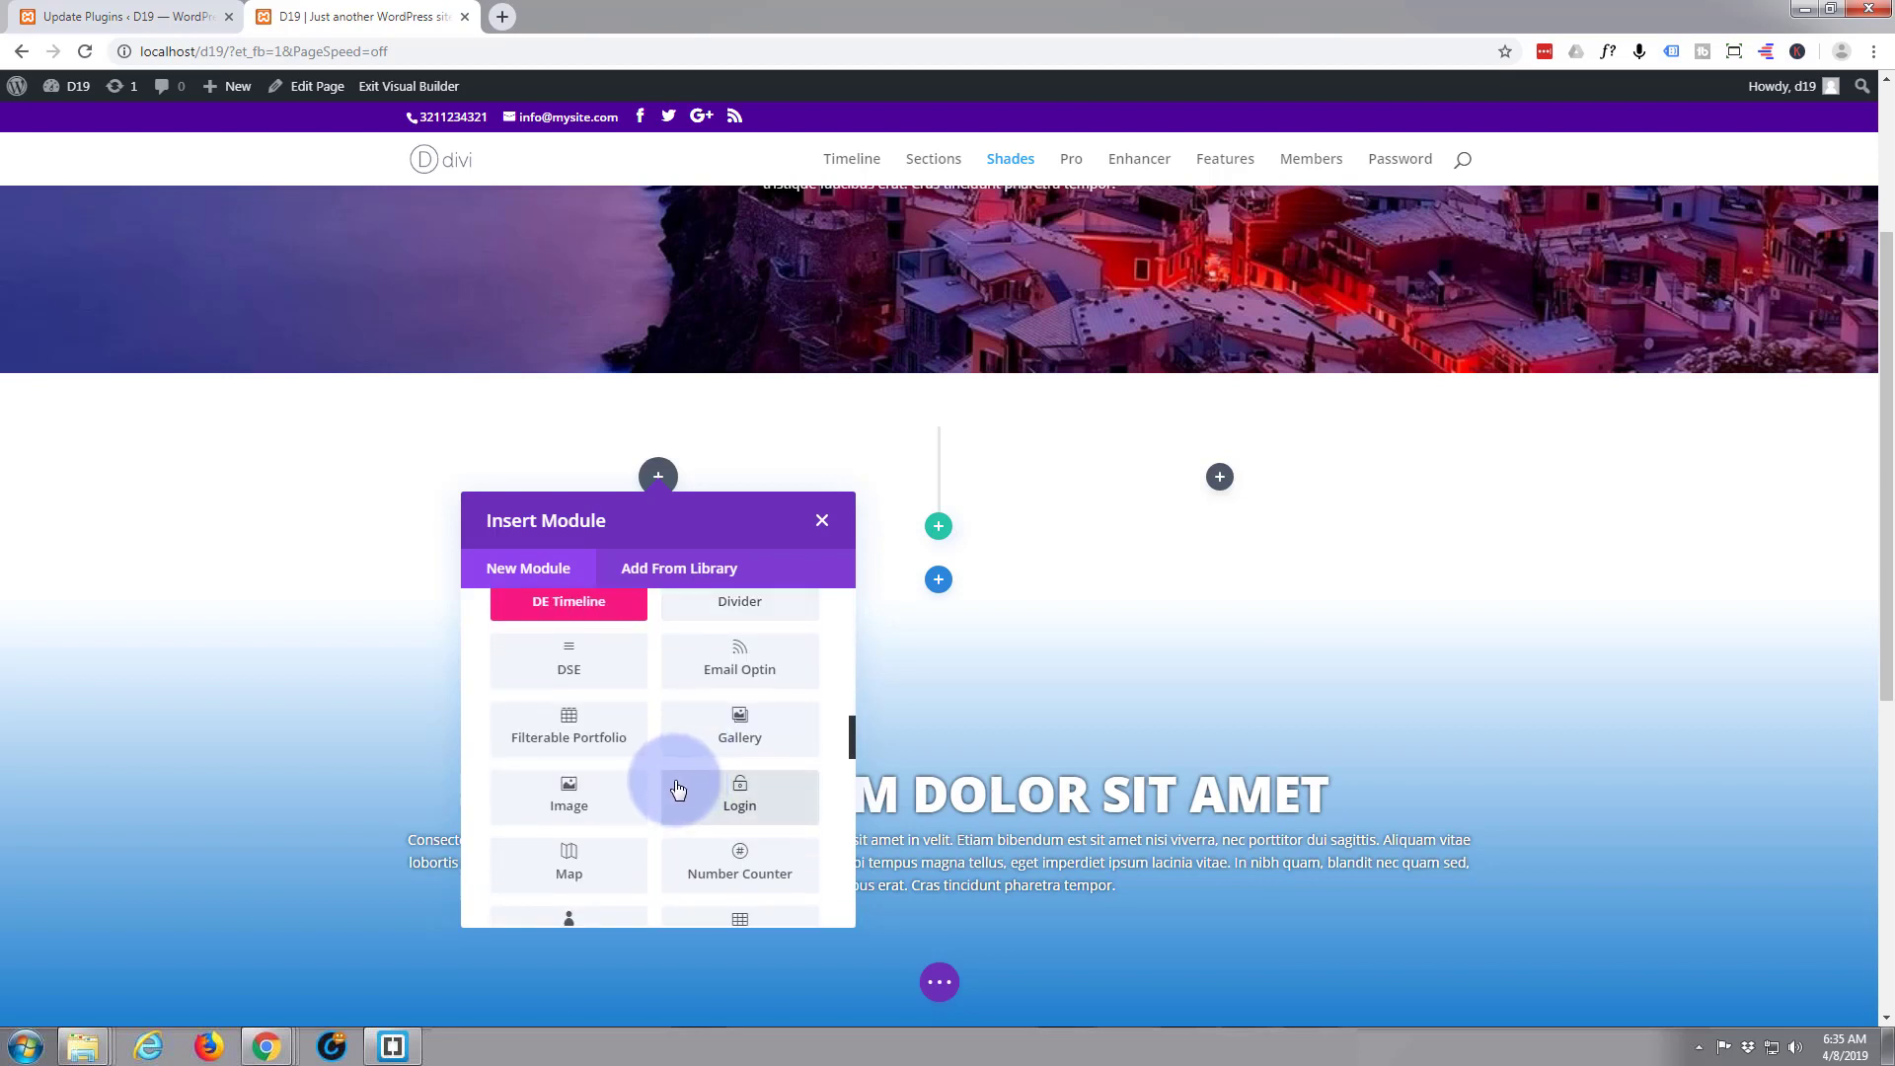
{"action": "scroll", "coordinate": [668, 787], "scroll_direction": "down", "scroll_amount": 1}
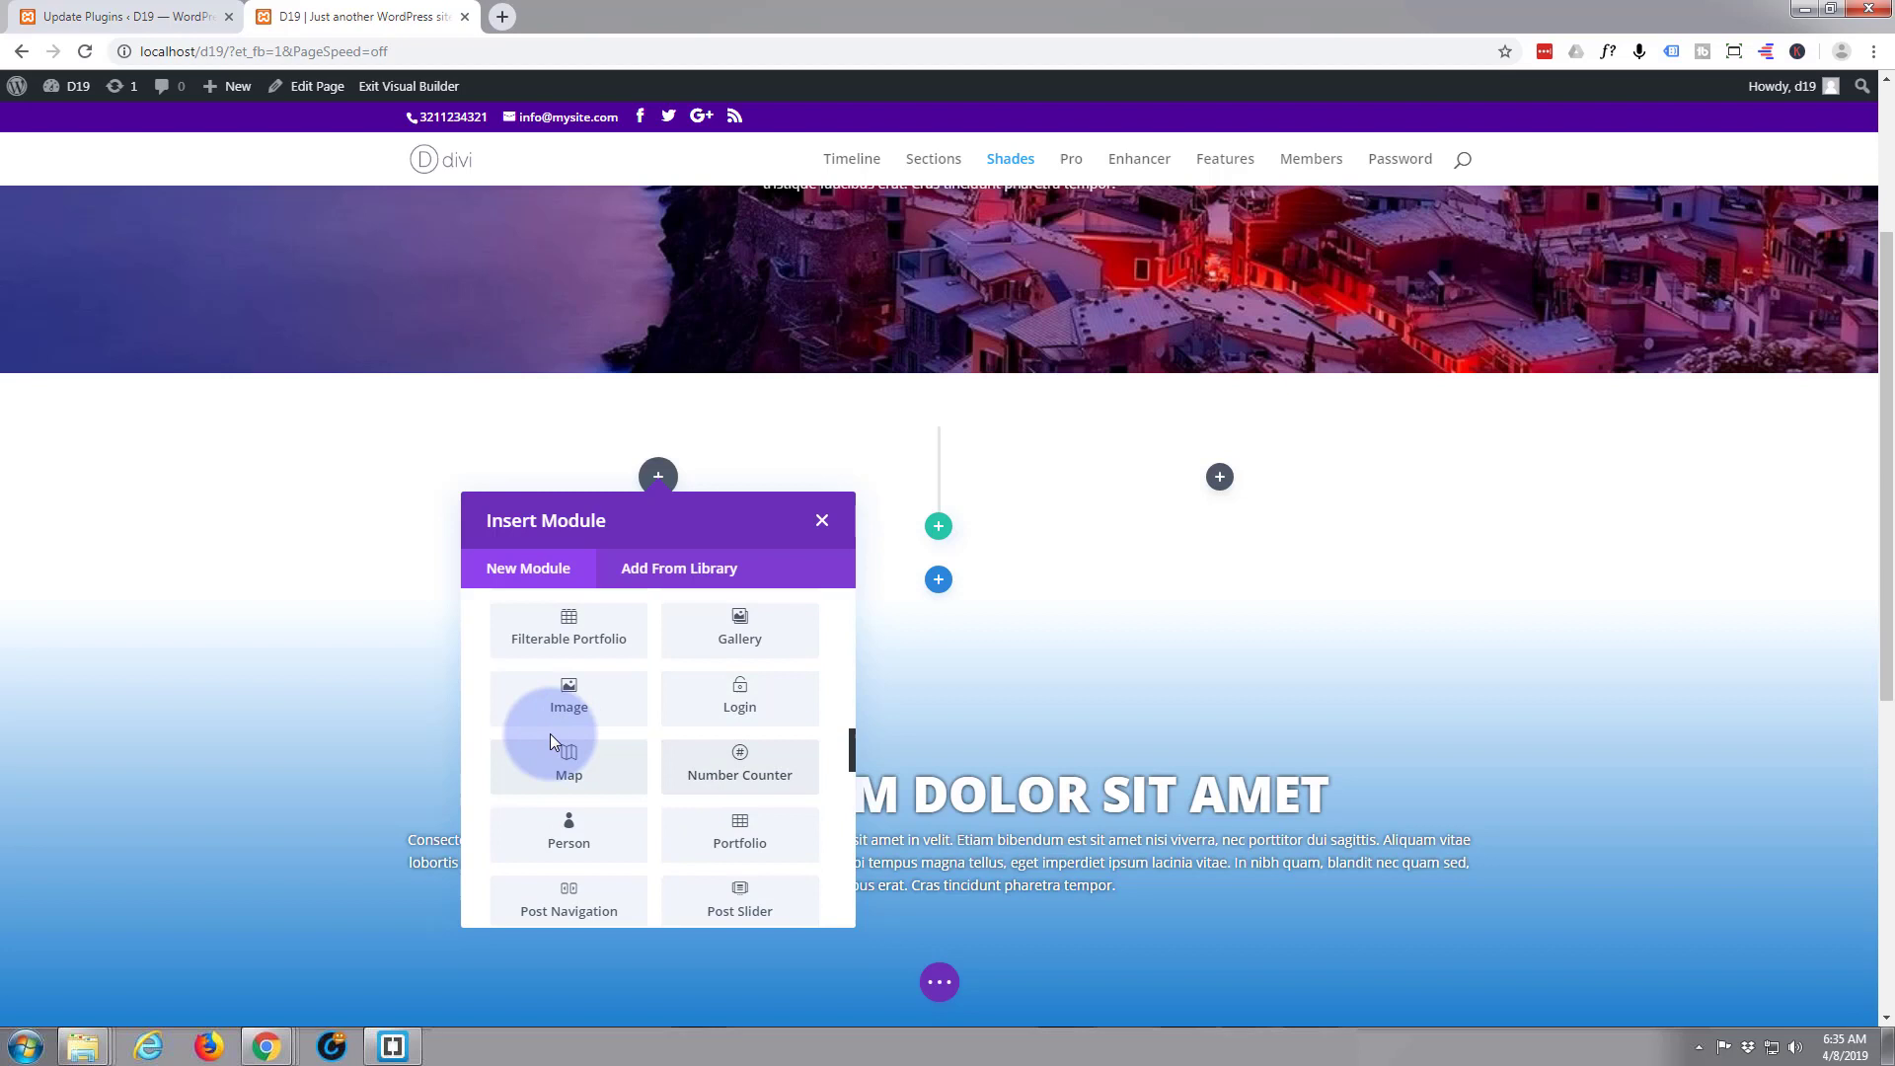
{"action": "left_click", "coordinate": [567, 703]}
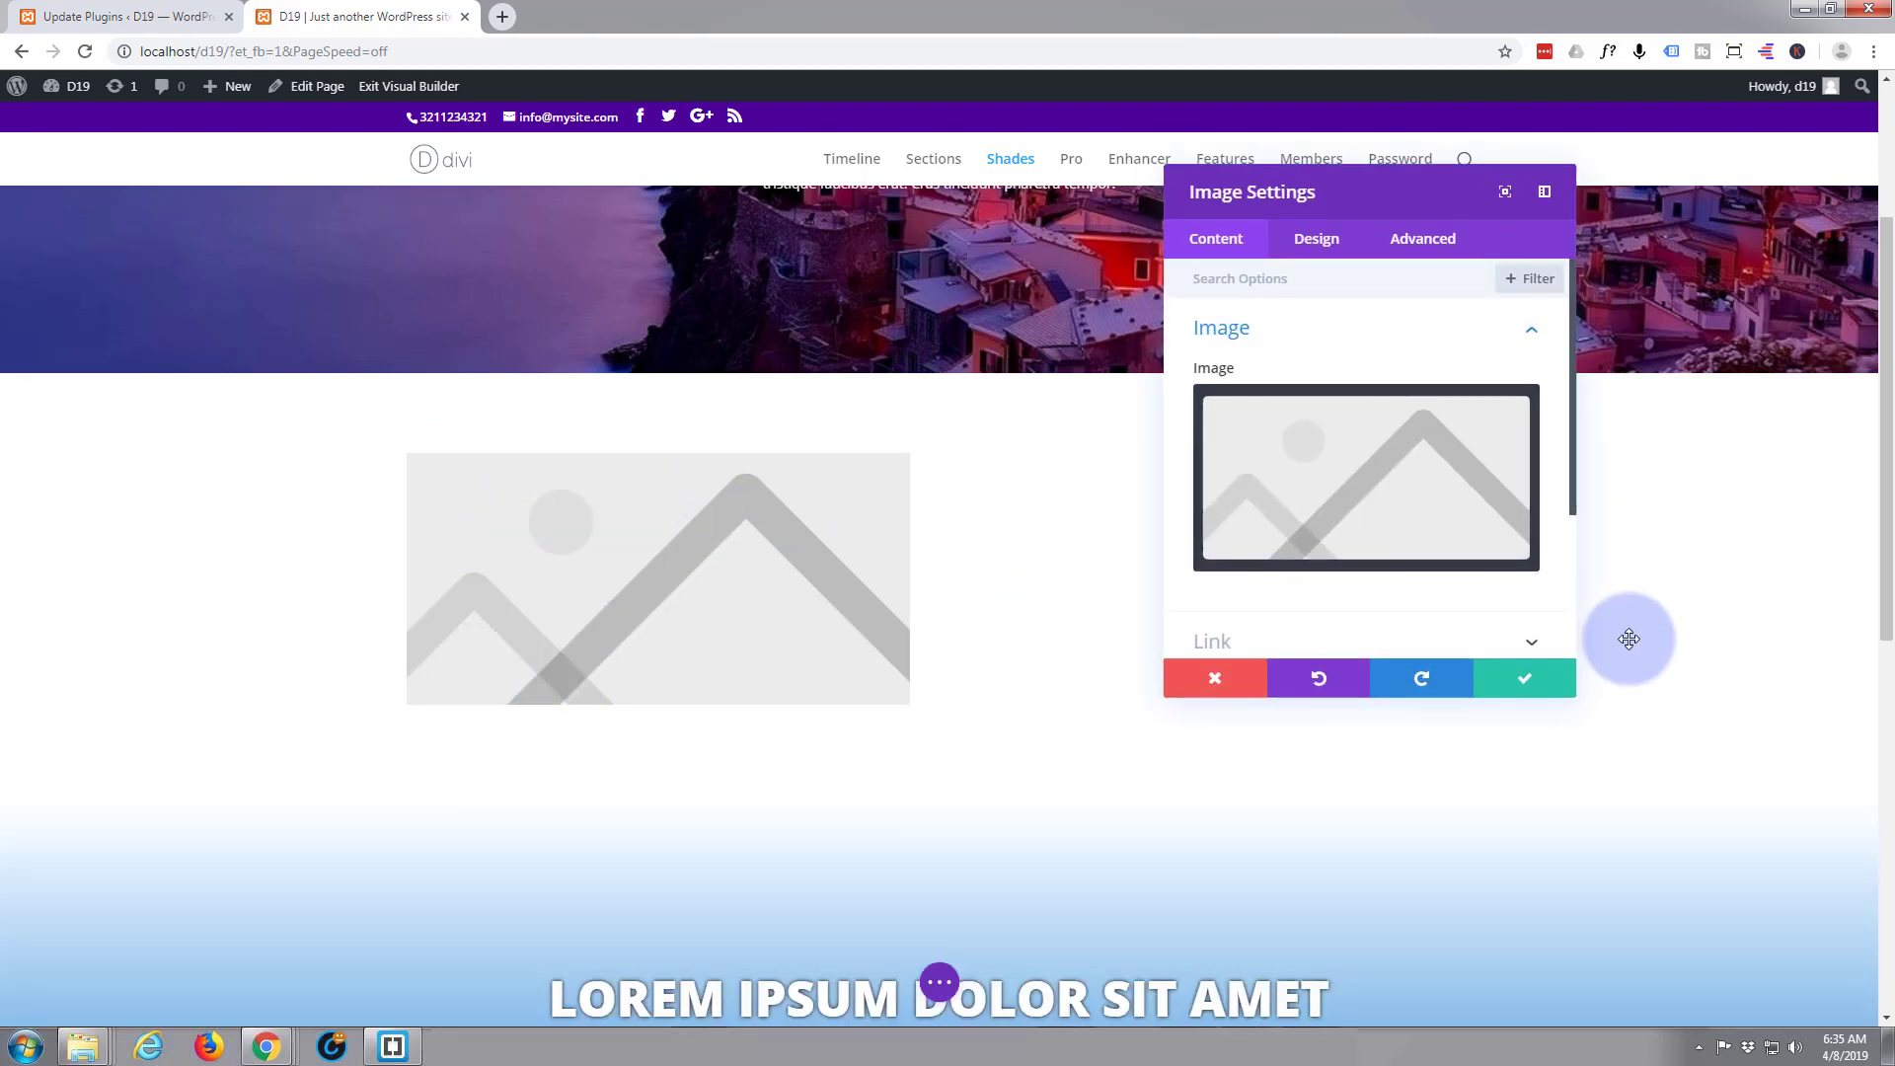
Step: Set the module's image to glacier-3112878_640-min.jpg from the media library and save the module
{"action": "left_click", "coordinate": [1394, 500]}
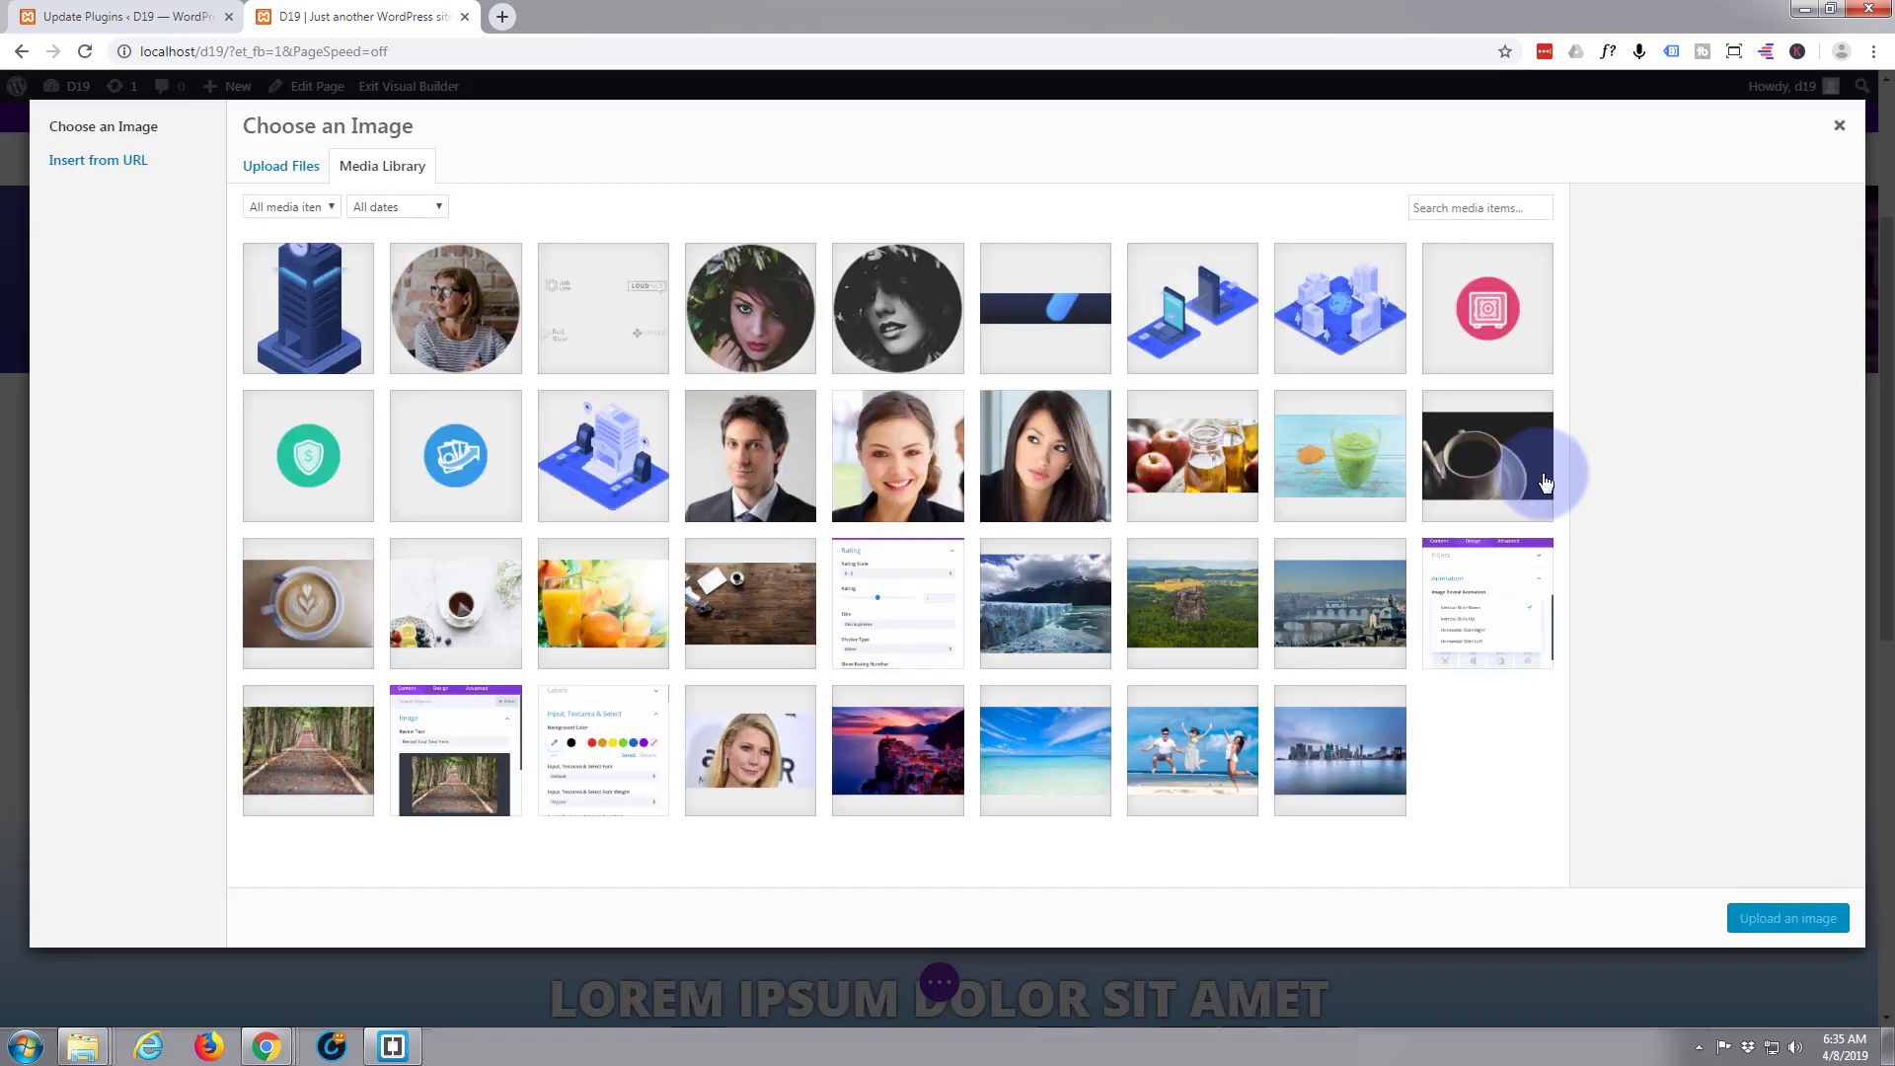
{"action": "left_click", "coordinate": [1062, 607]}
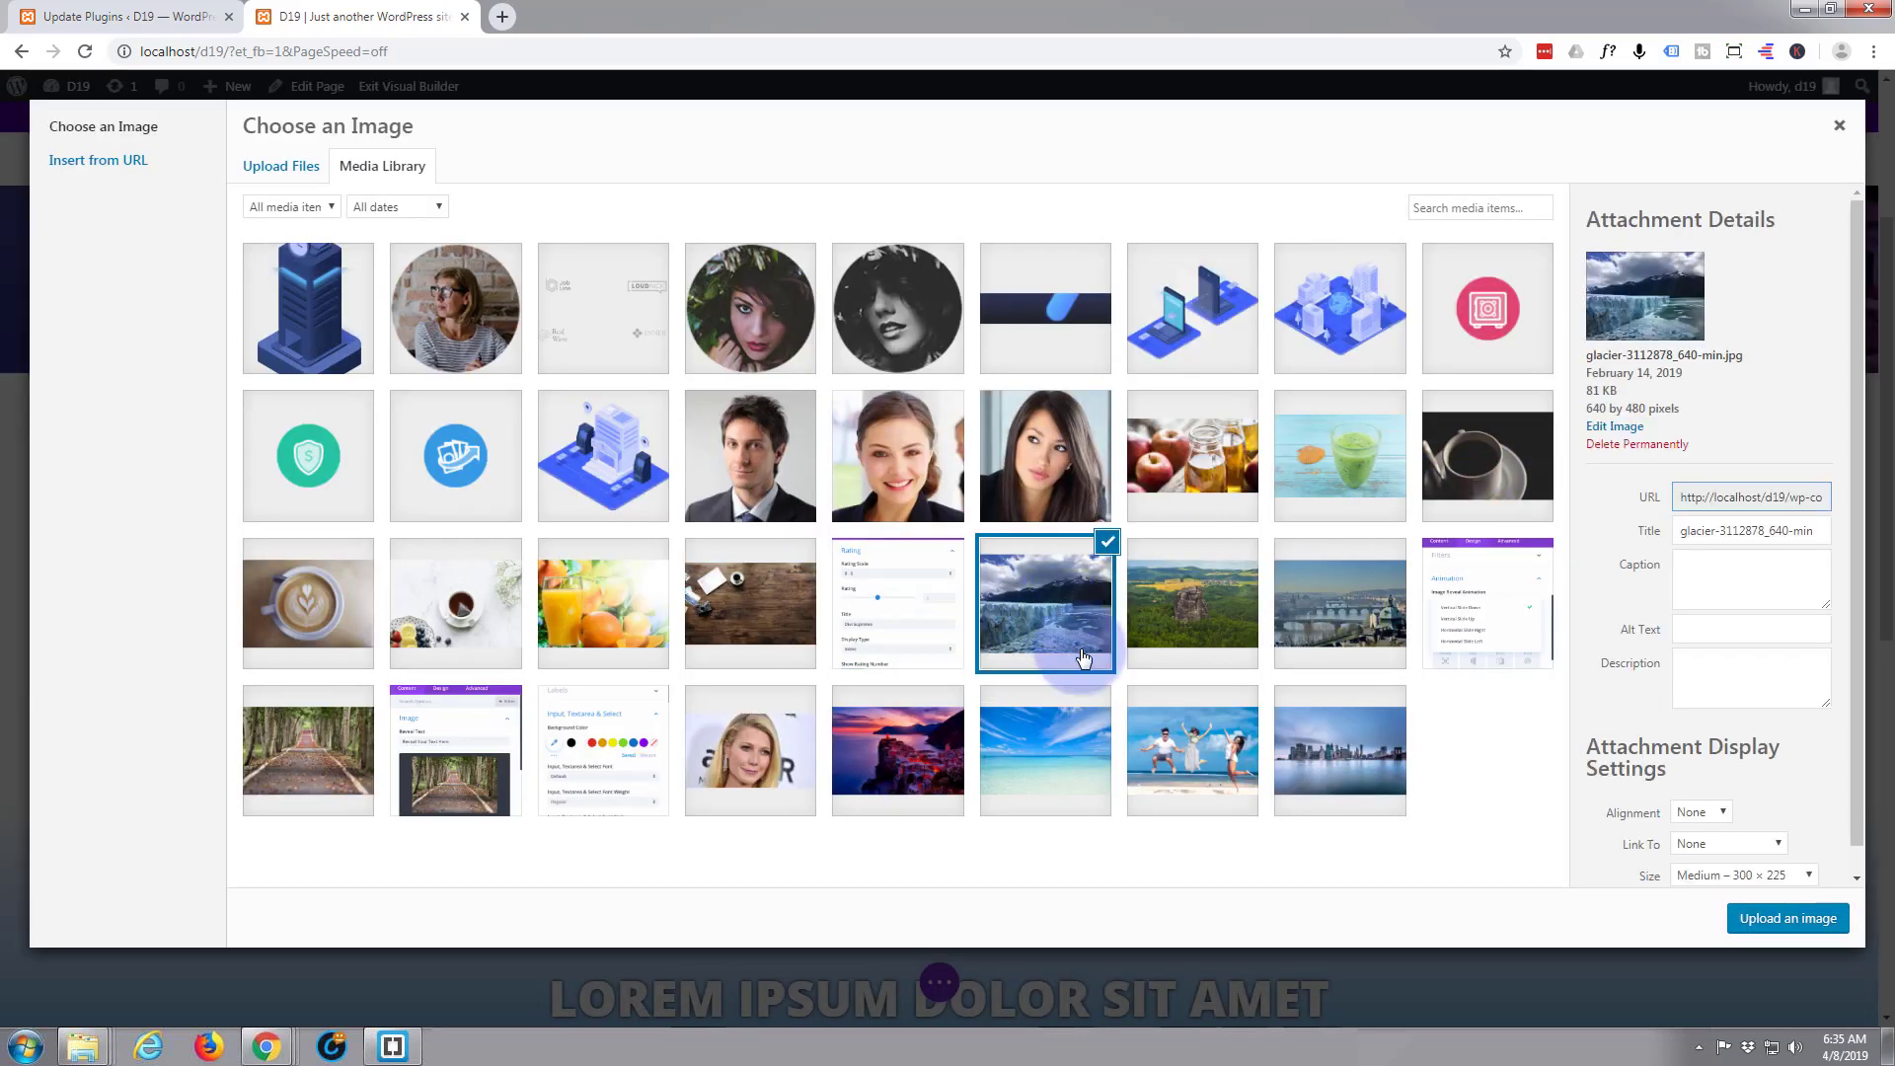
{"action": "left_click", "coordinate": [1799, 920]}
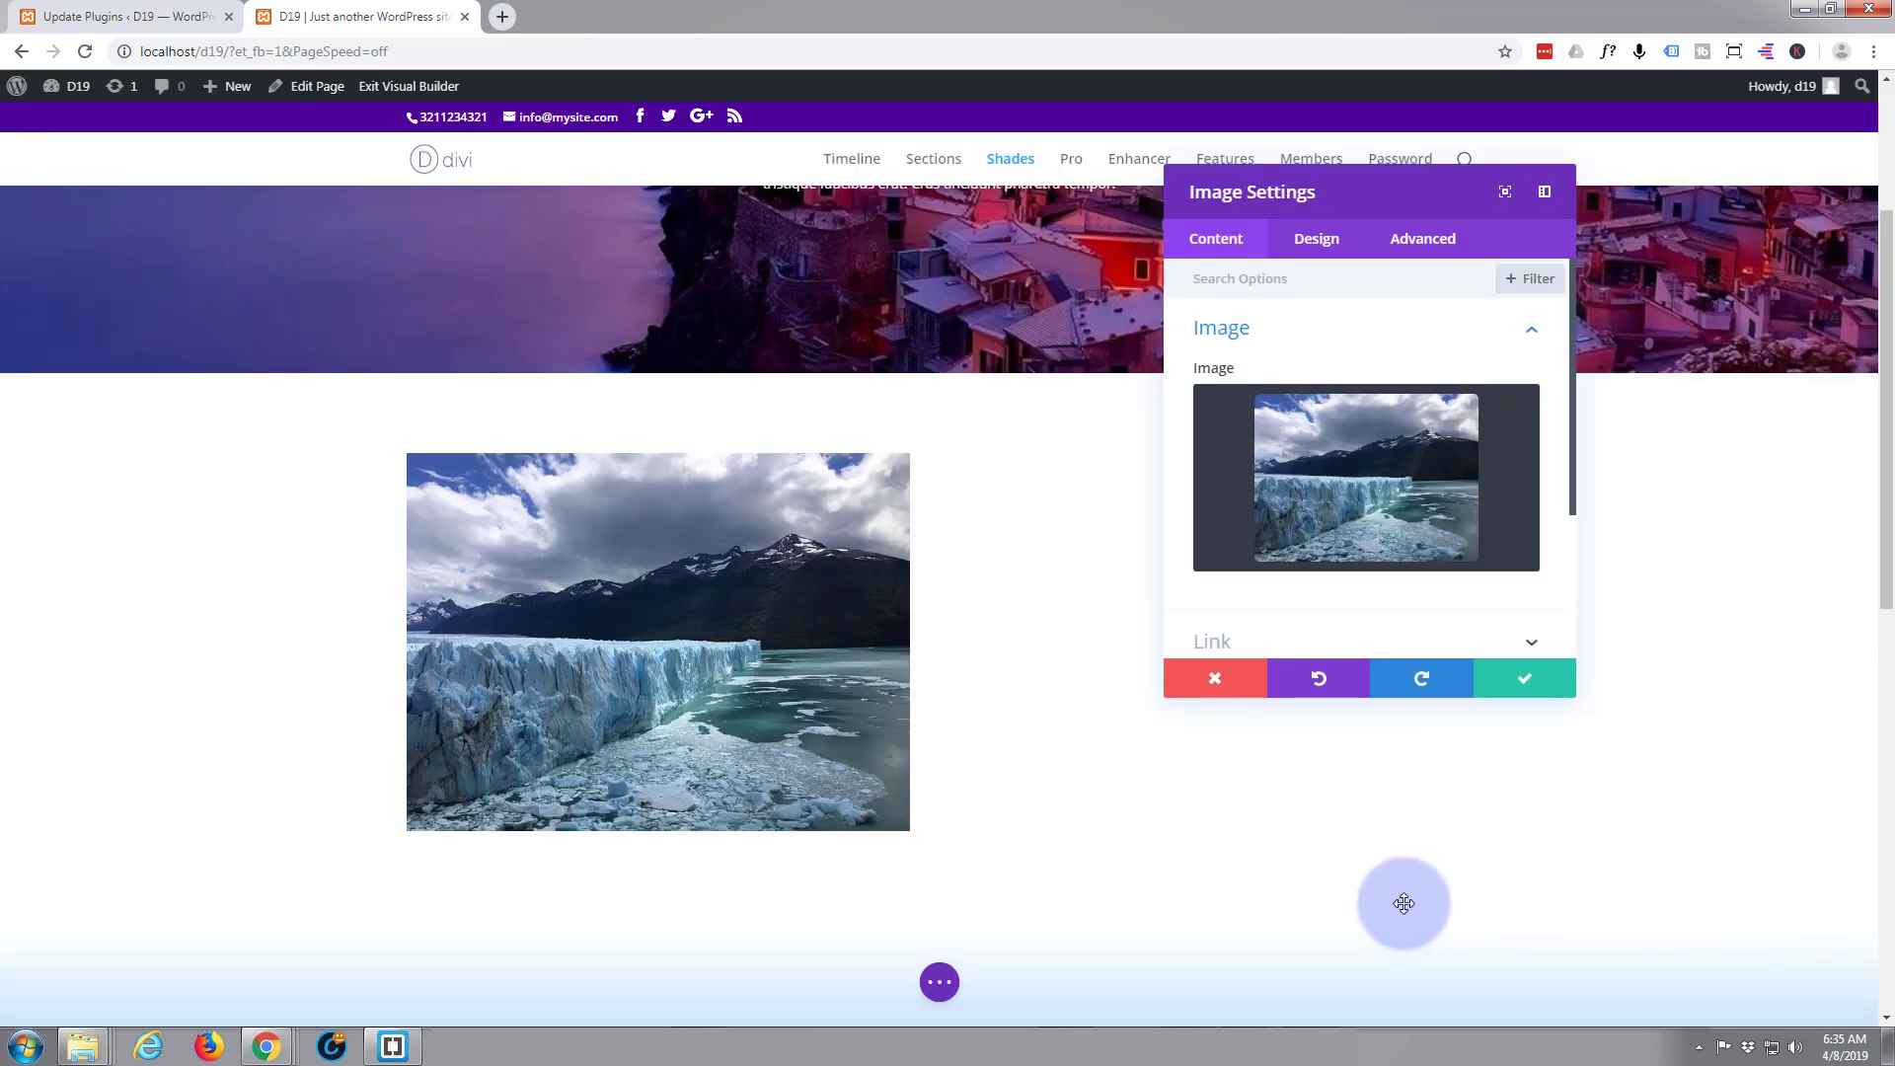
{"action": "left_click", "coordinate": [1526, 681]}
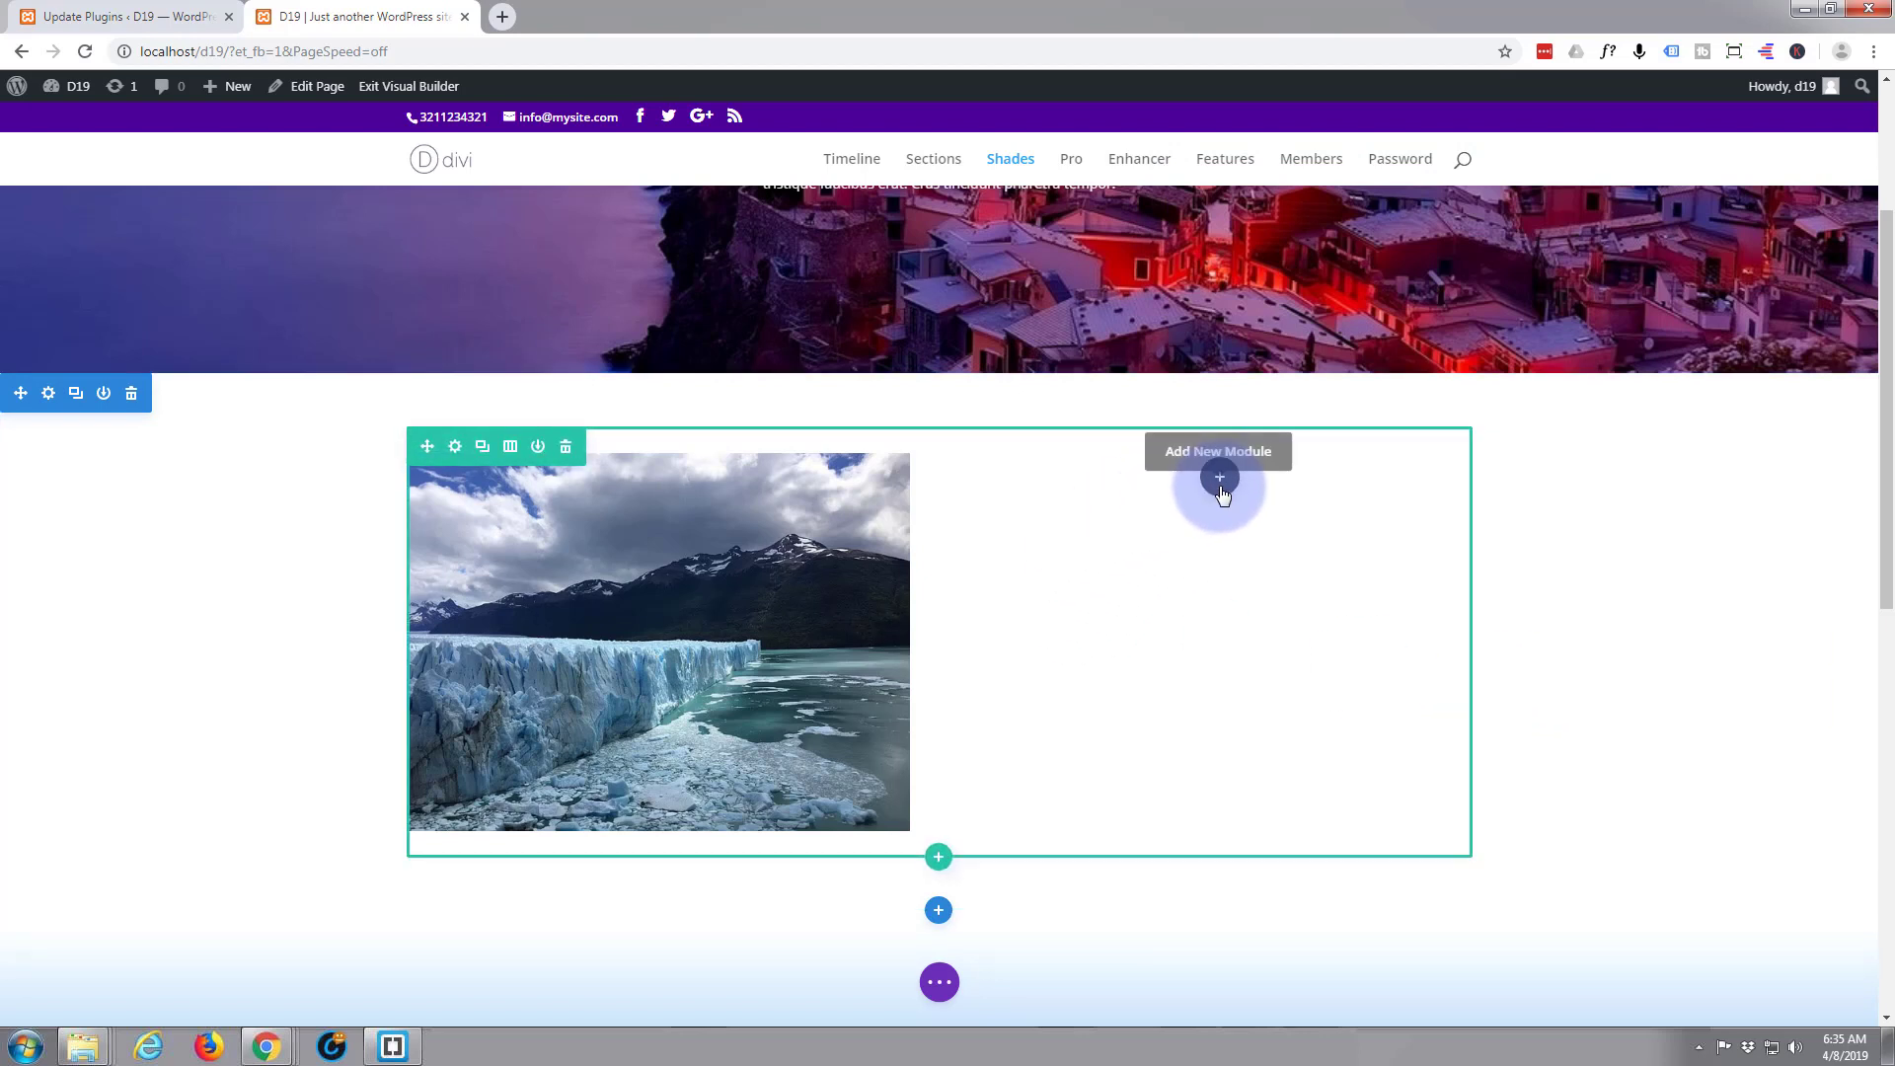
Step: Add a Blurb module to the second column and make it use the solid circled checkmark icon
{"action": "left_click", "coordinate": [1221, 481]}
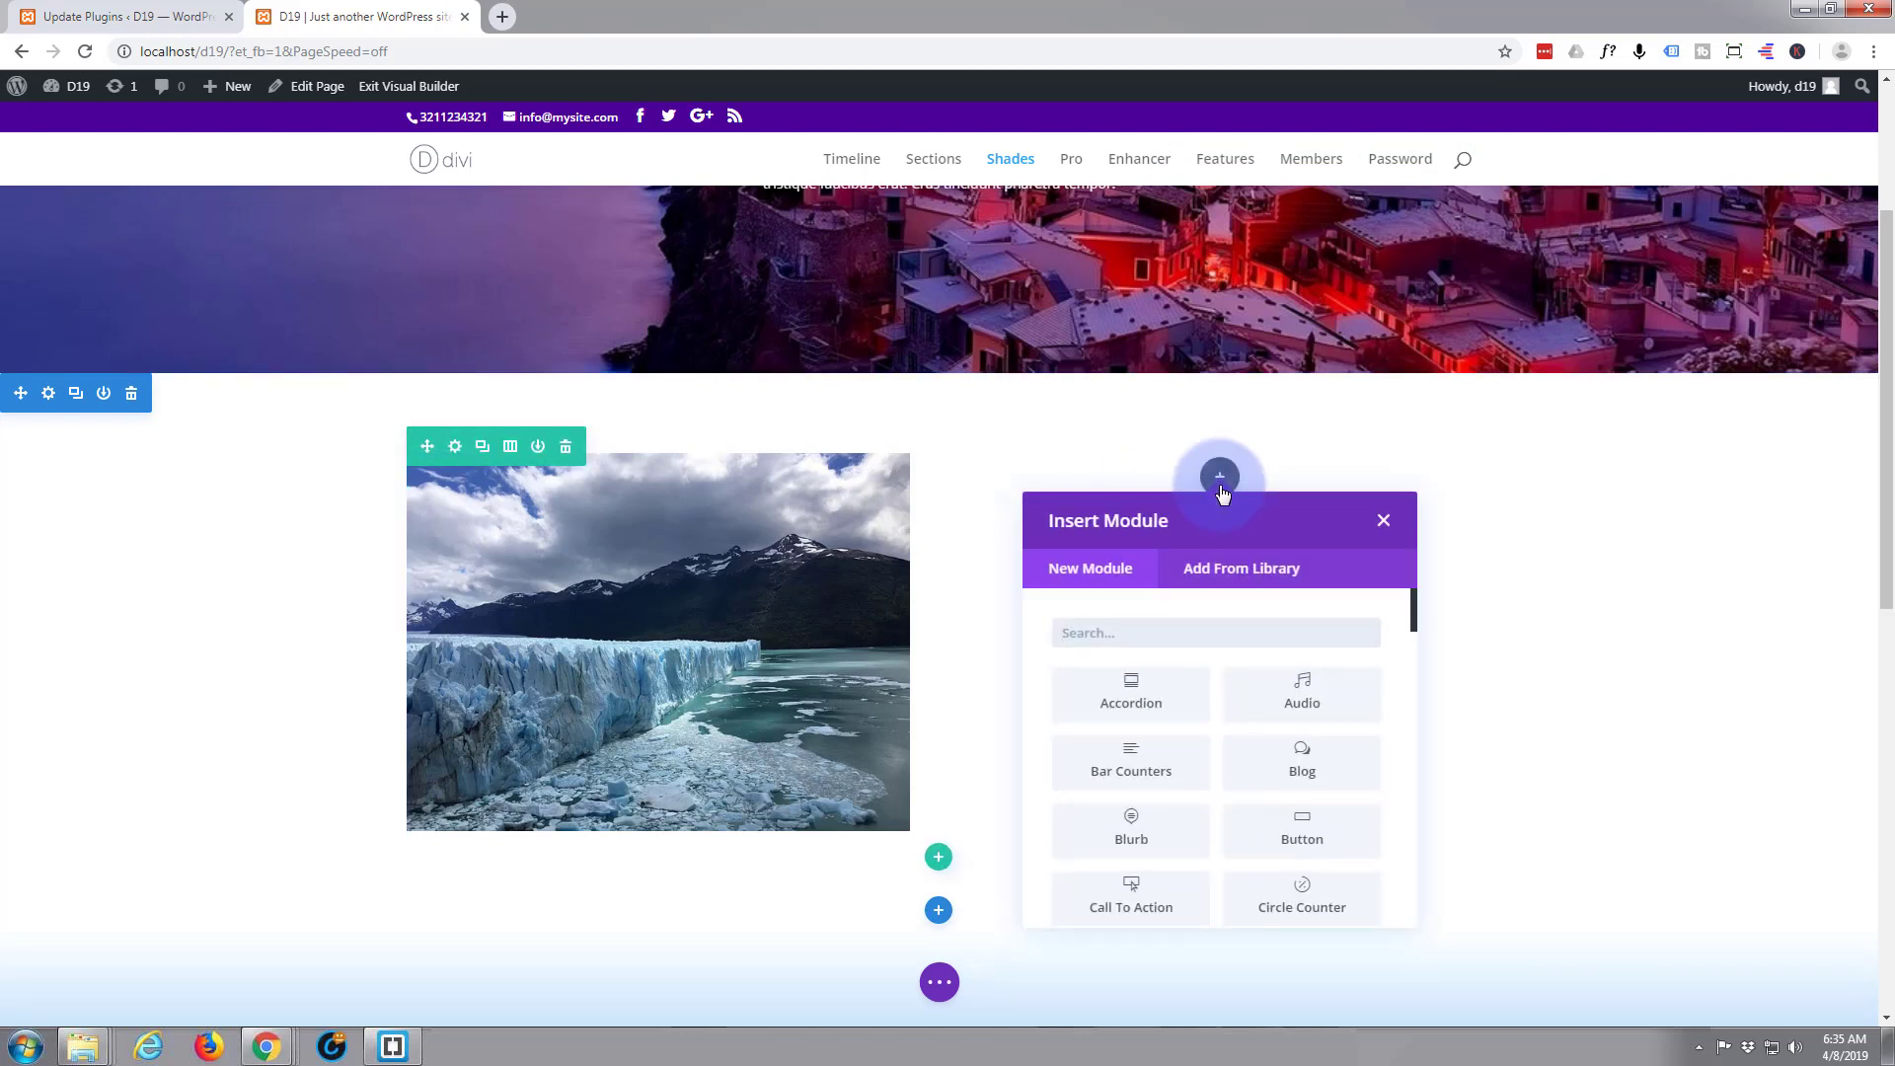
{"action": "left_click", "coordinate": [1131, 840]}
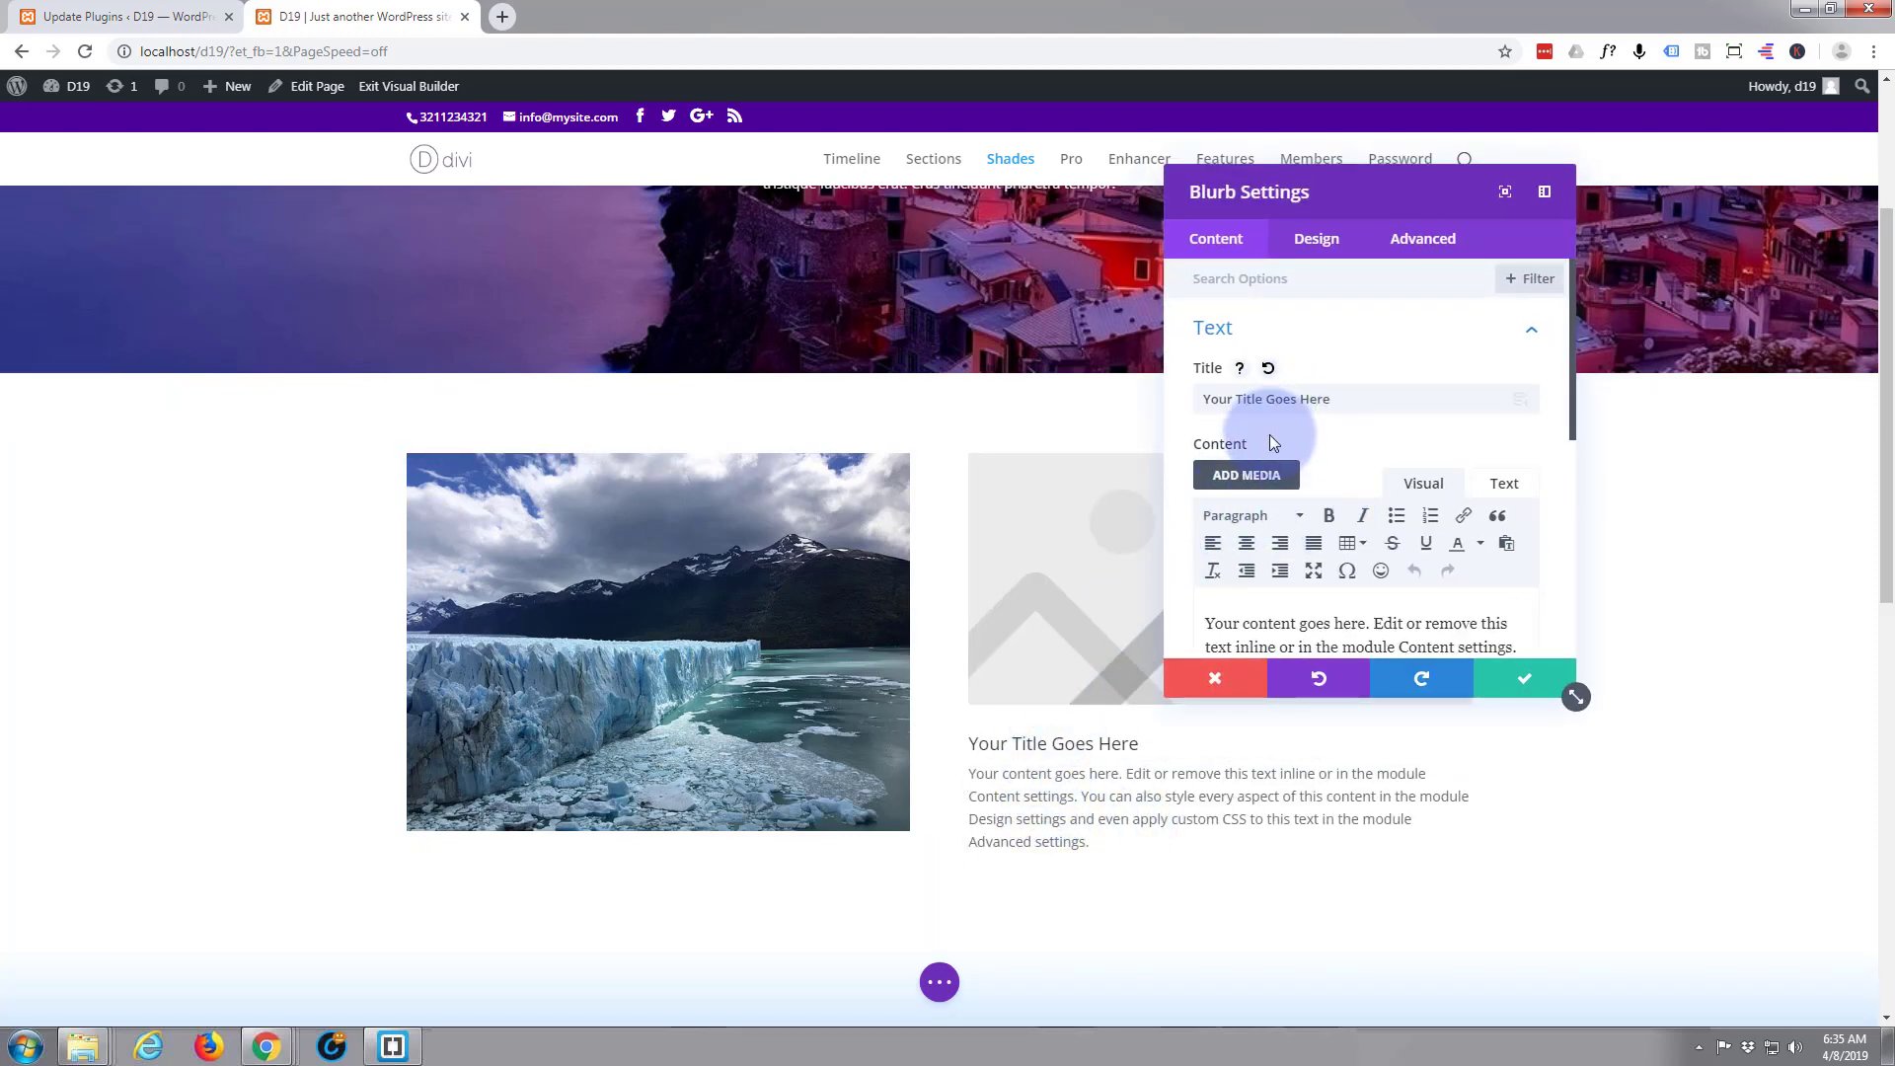
{"action": "scroll", "coordinate": [1273, 442], "scroll_direction": "down", "scroll_amount": 5}
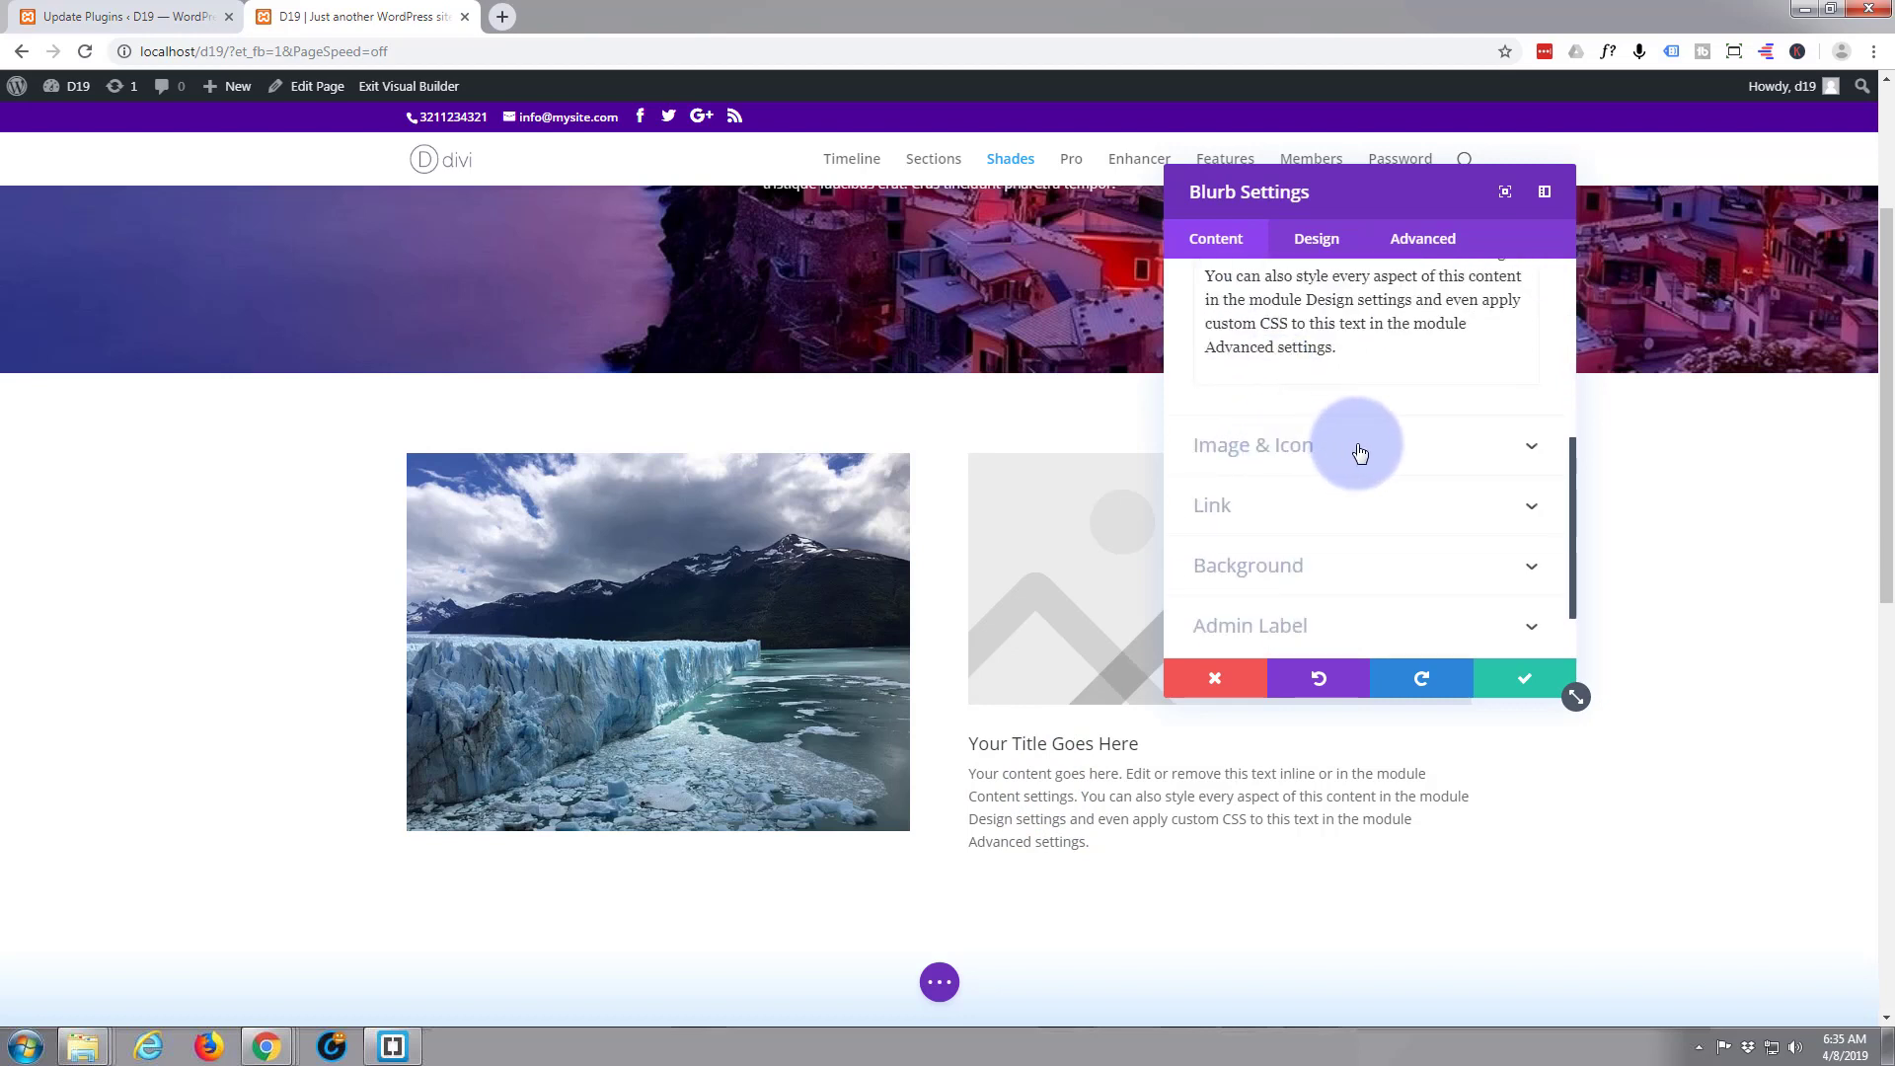
{"action": "left_click", "coordinate": [1354, 449]}
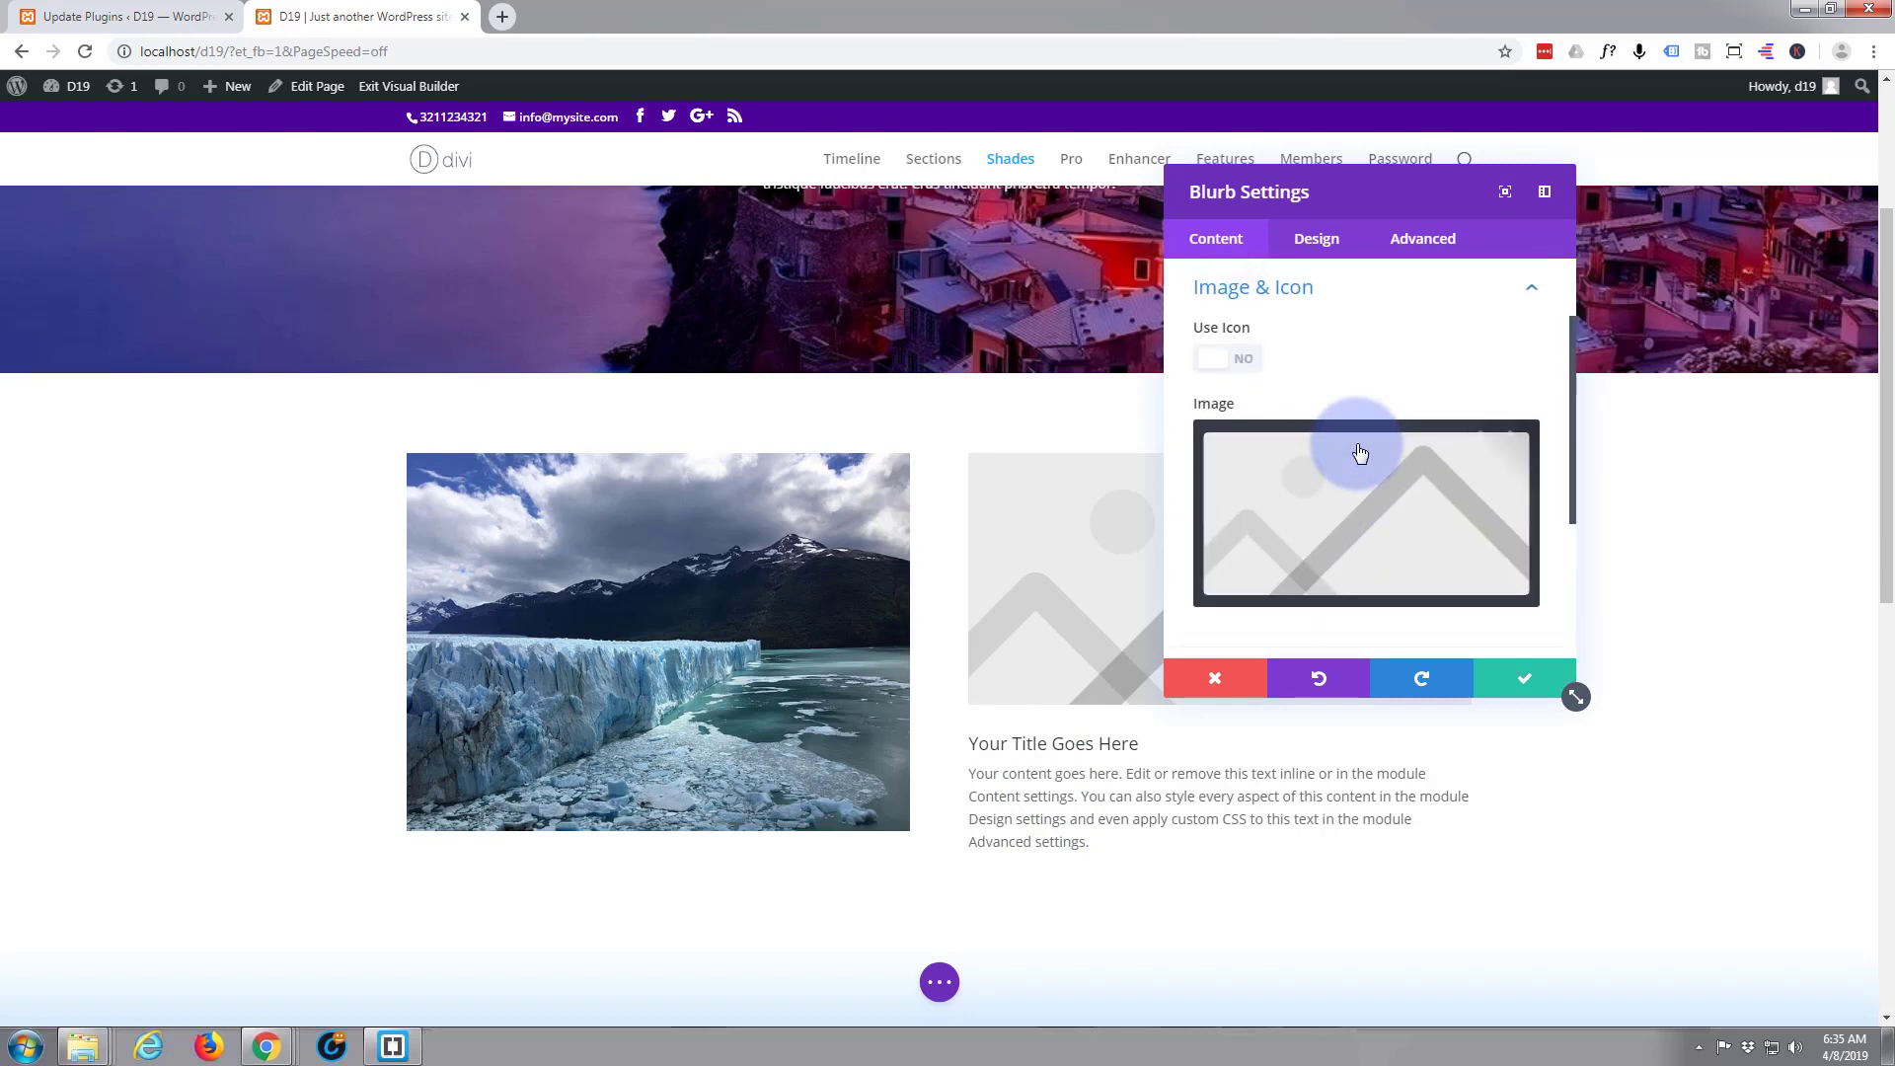
{"action": "left_click", "coordinate": [1248, 361]}
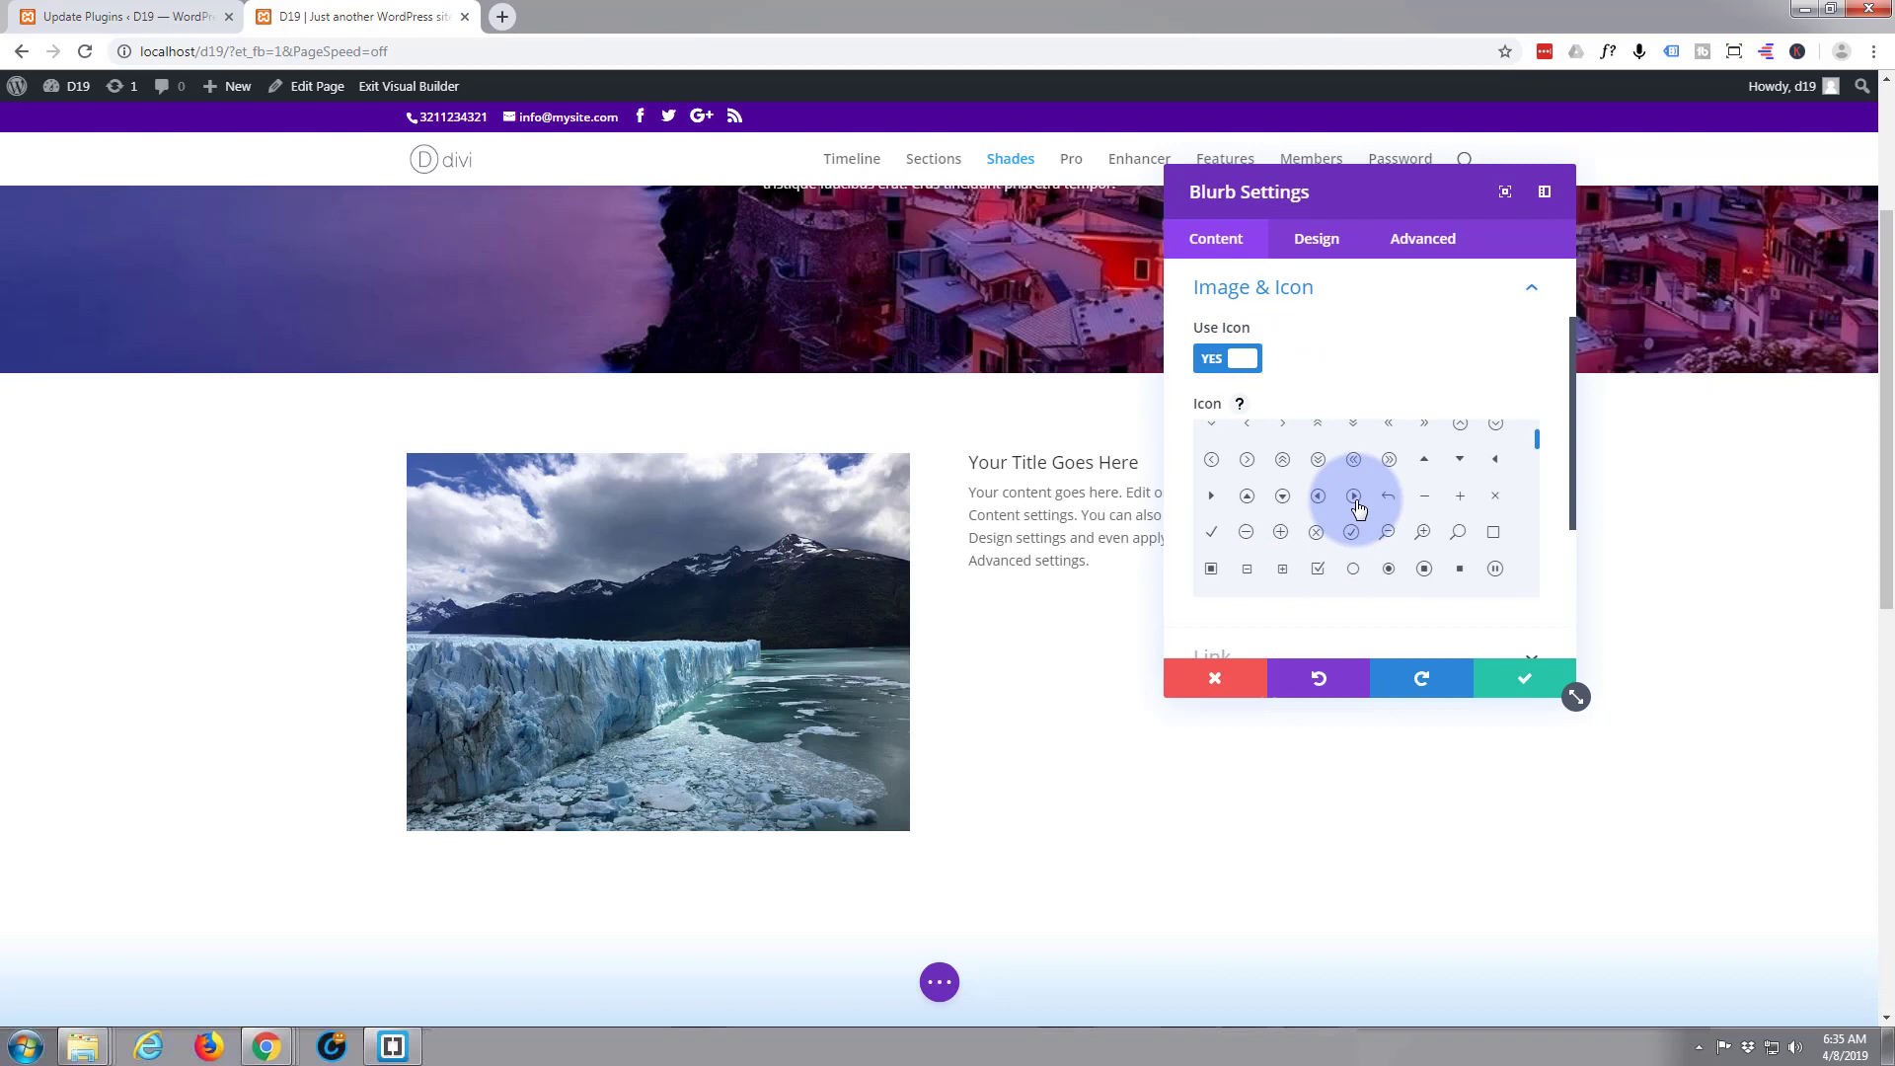
{"action": "scroll", "coordinate": [1313, 488], "scroll_direction": "down", "scroll_amount": 5}
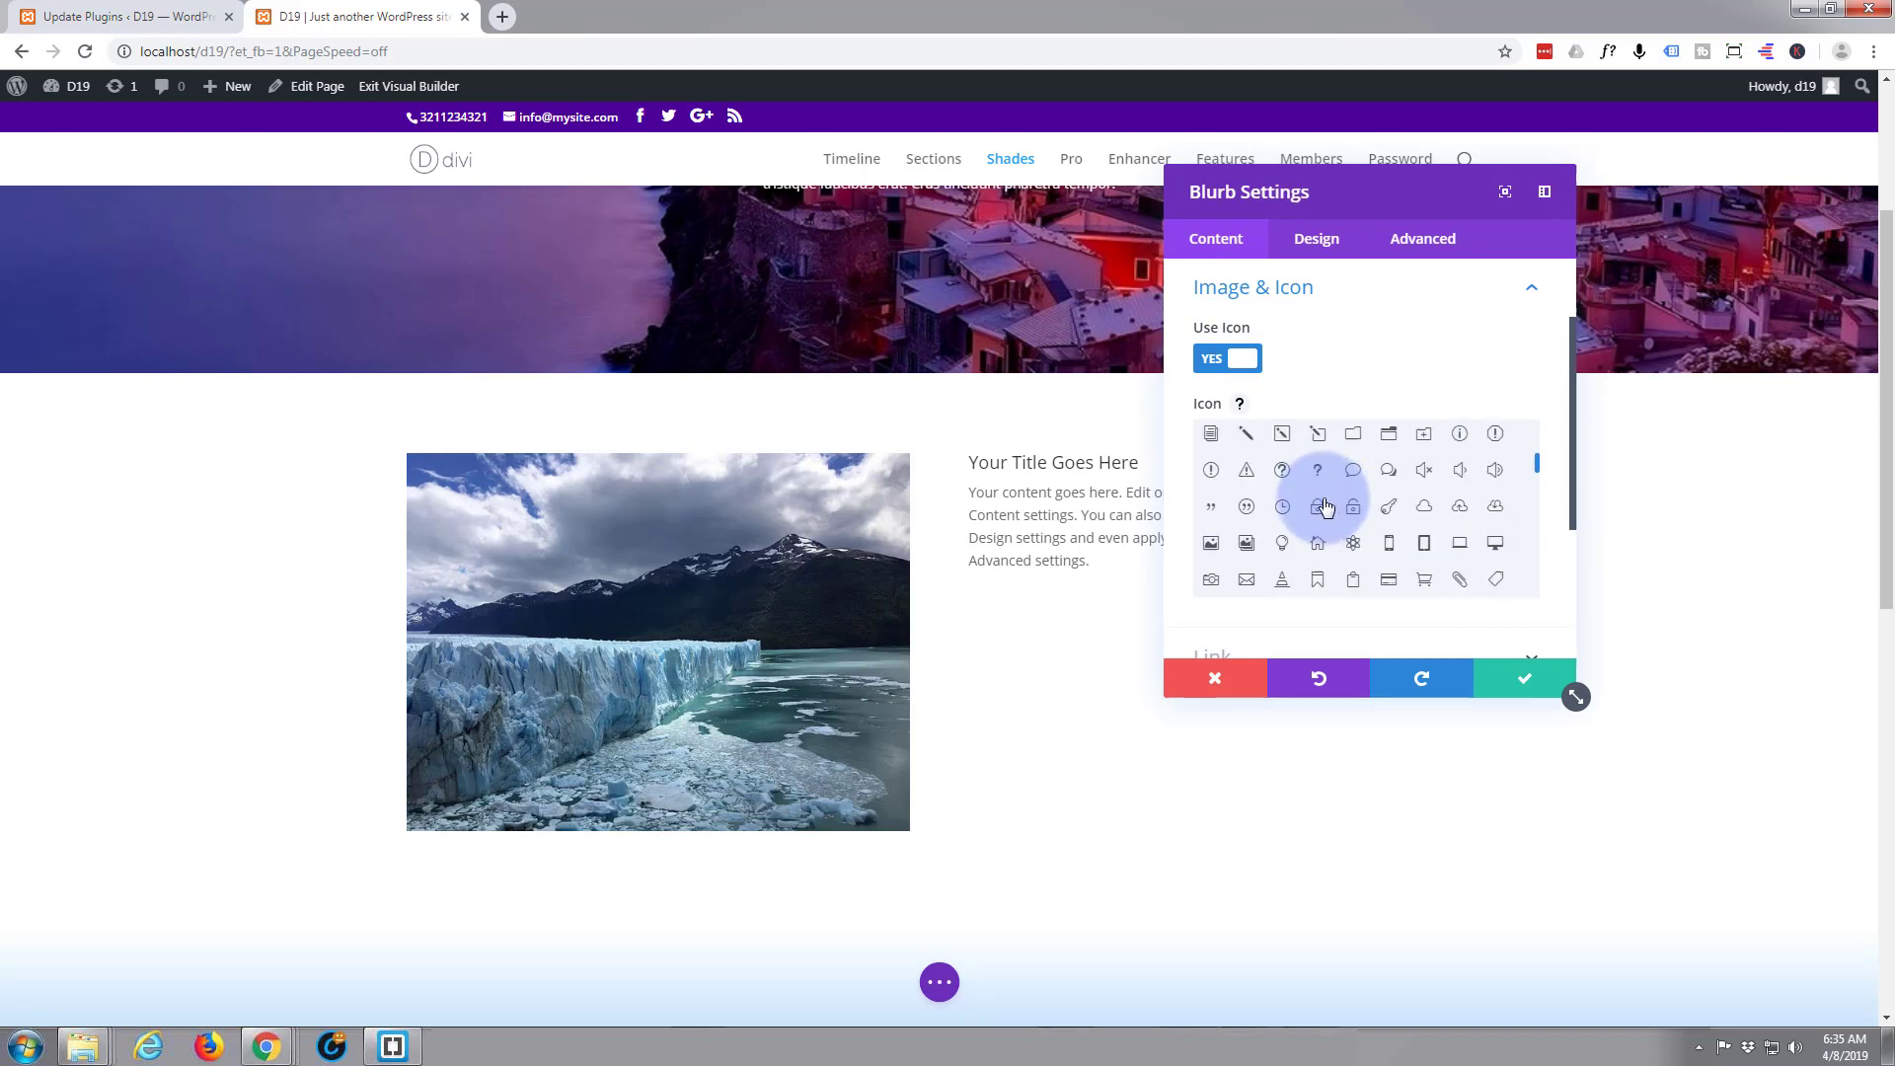
{"action": "scroll", "coordinate": [1324, 504], "scroll_direction": "down", "scroll_amount": 5}
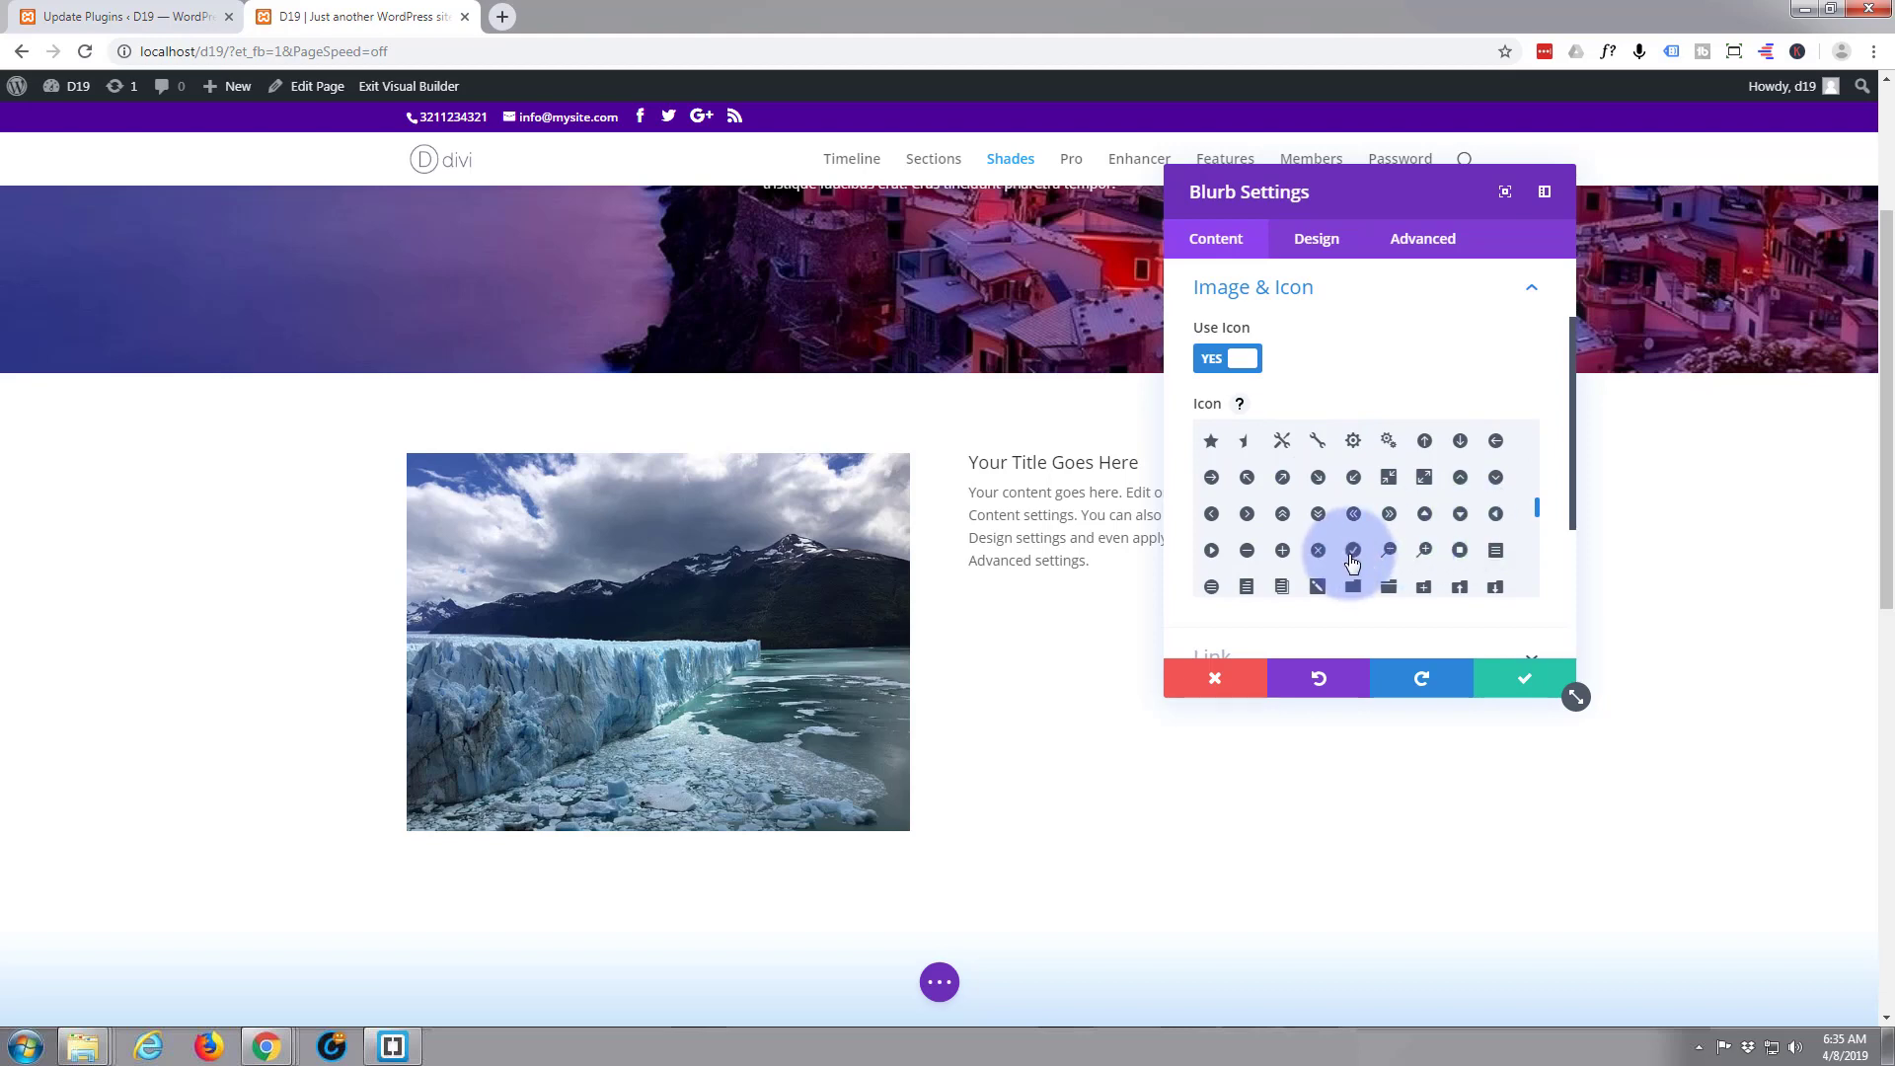
{"action": "left_click", "coordinate": [1352, 551]}
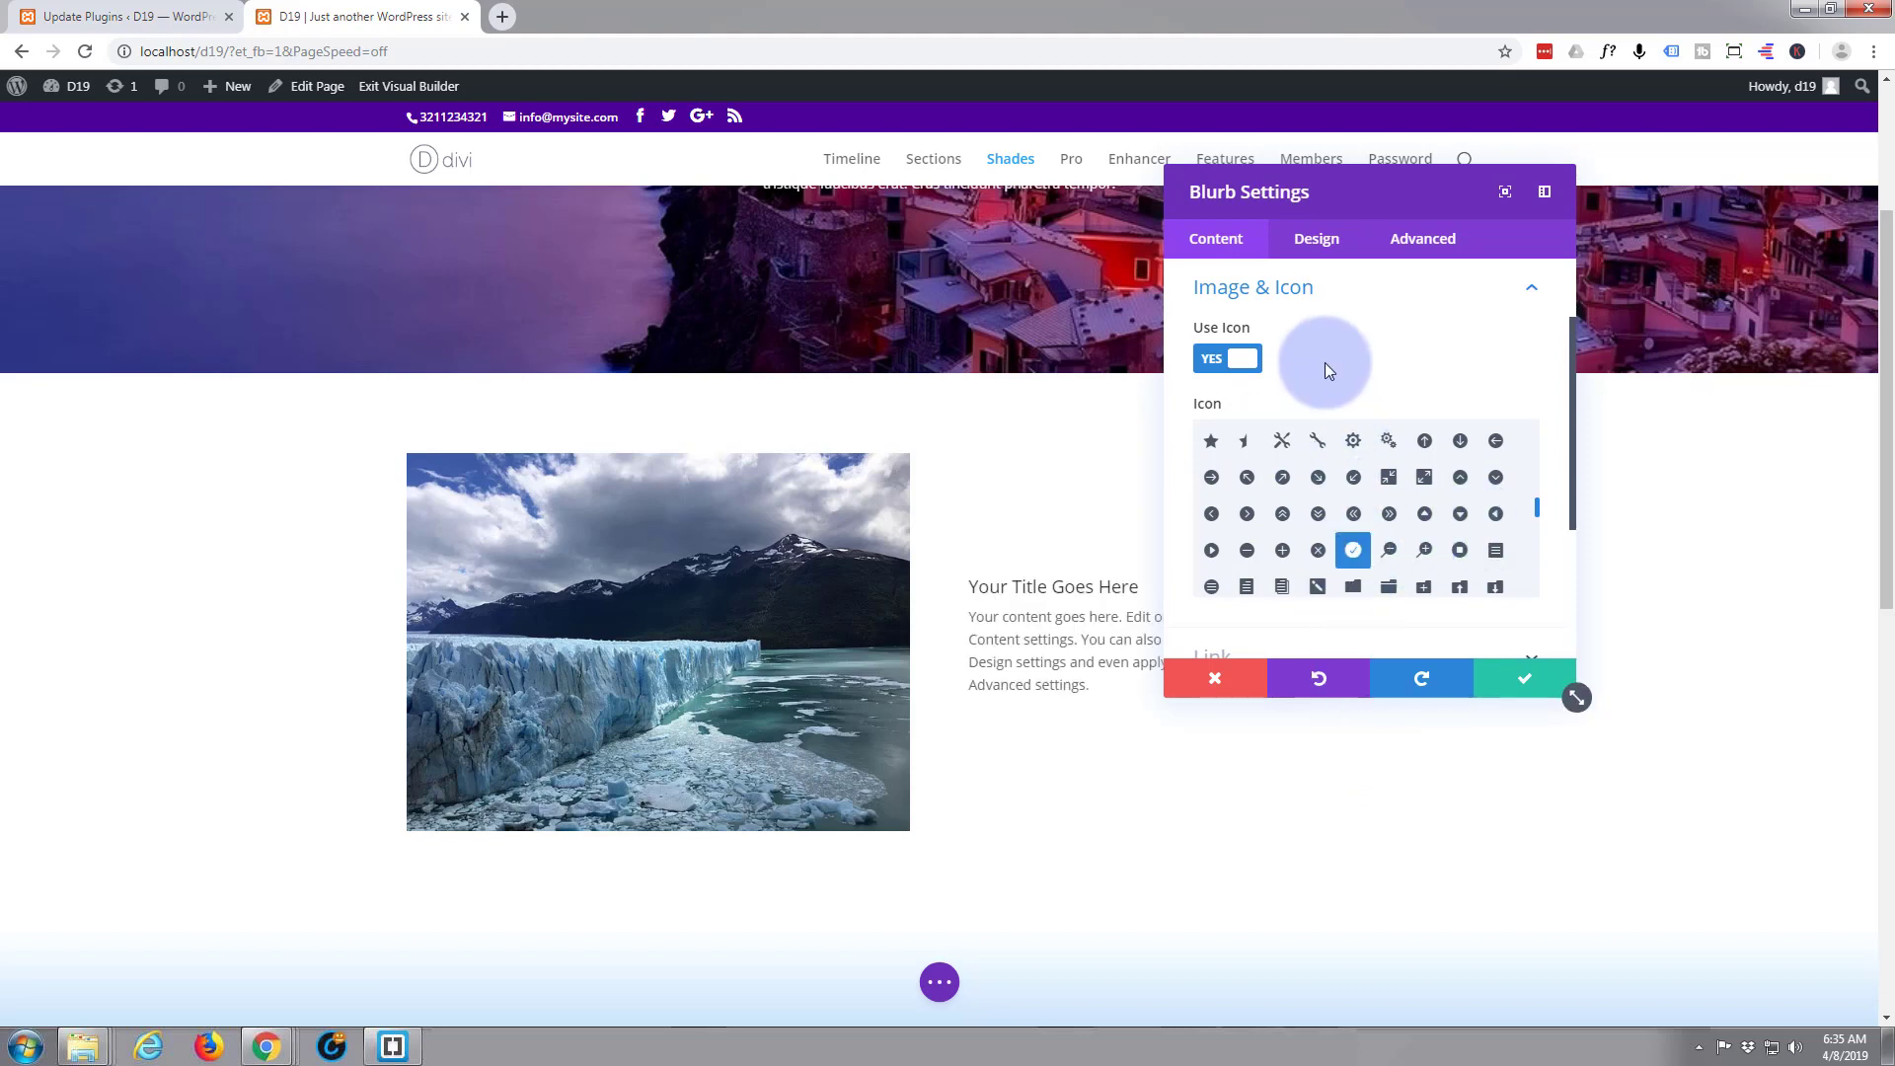
Step: Move the settings window off the blurb and give the blurb a solid dark blue background color
{"action": "left_click_drag", "start_coordinate": [1366, 203], "coordinate": [605, 283]}
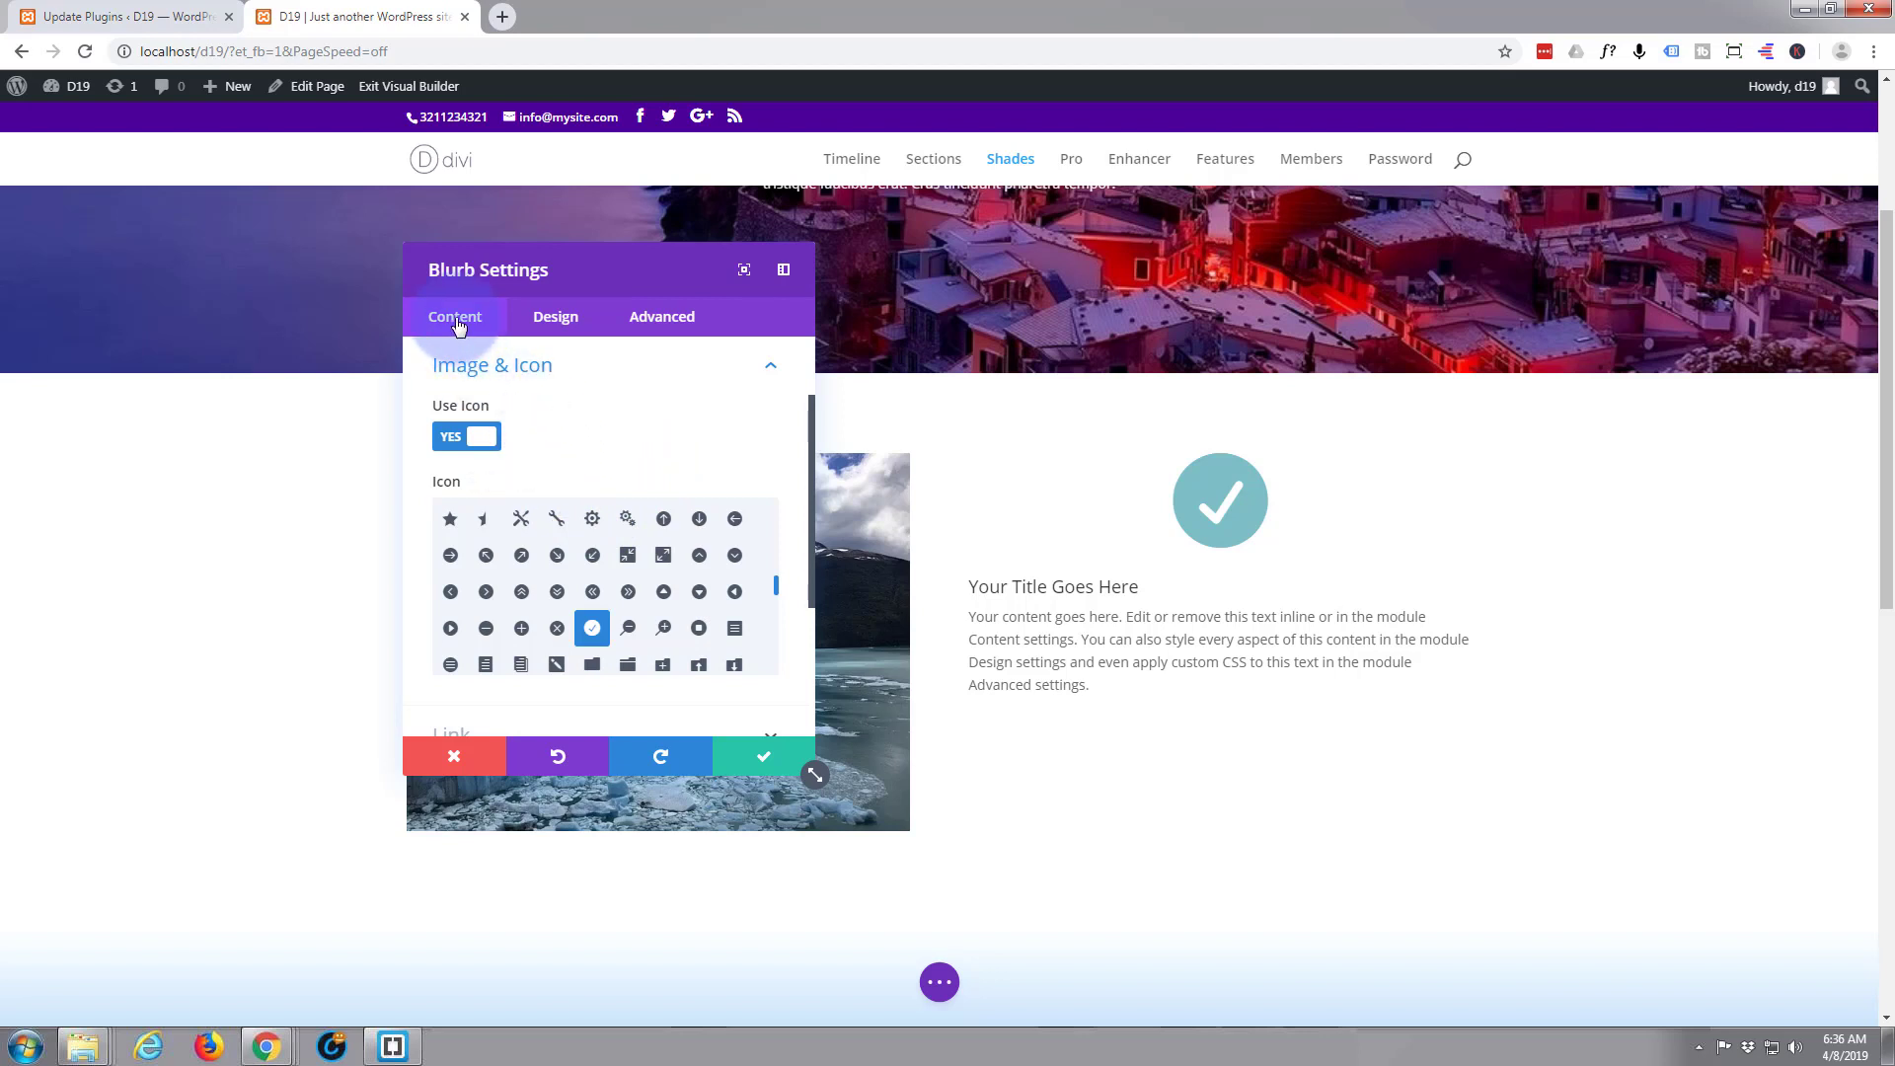
{"action": "left_click", "coordinate": [764, 367]}
{"action": "left_click", "coordinate": [521, 574]}
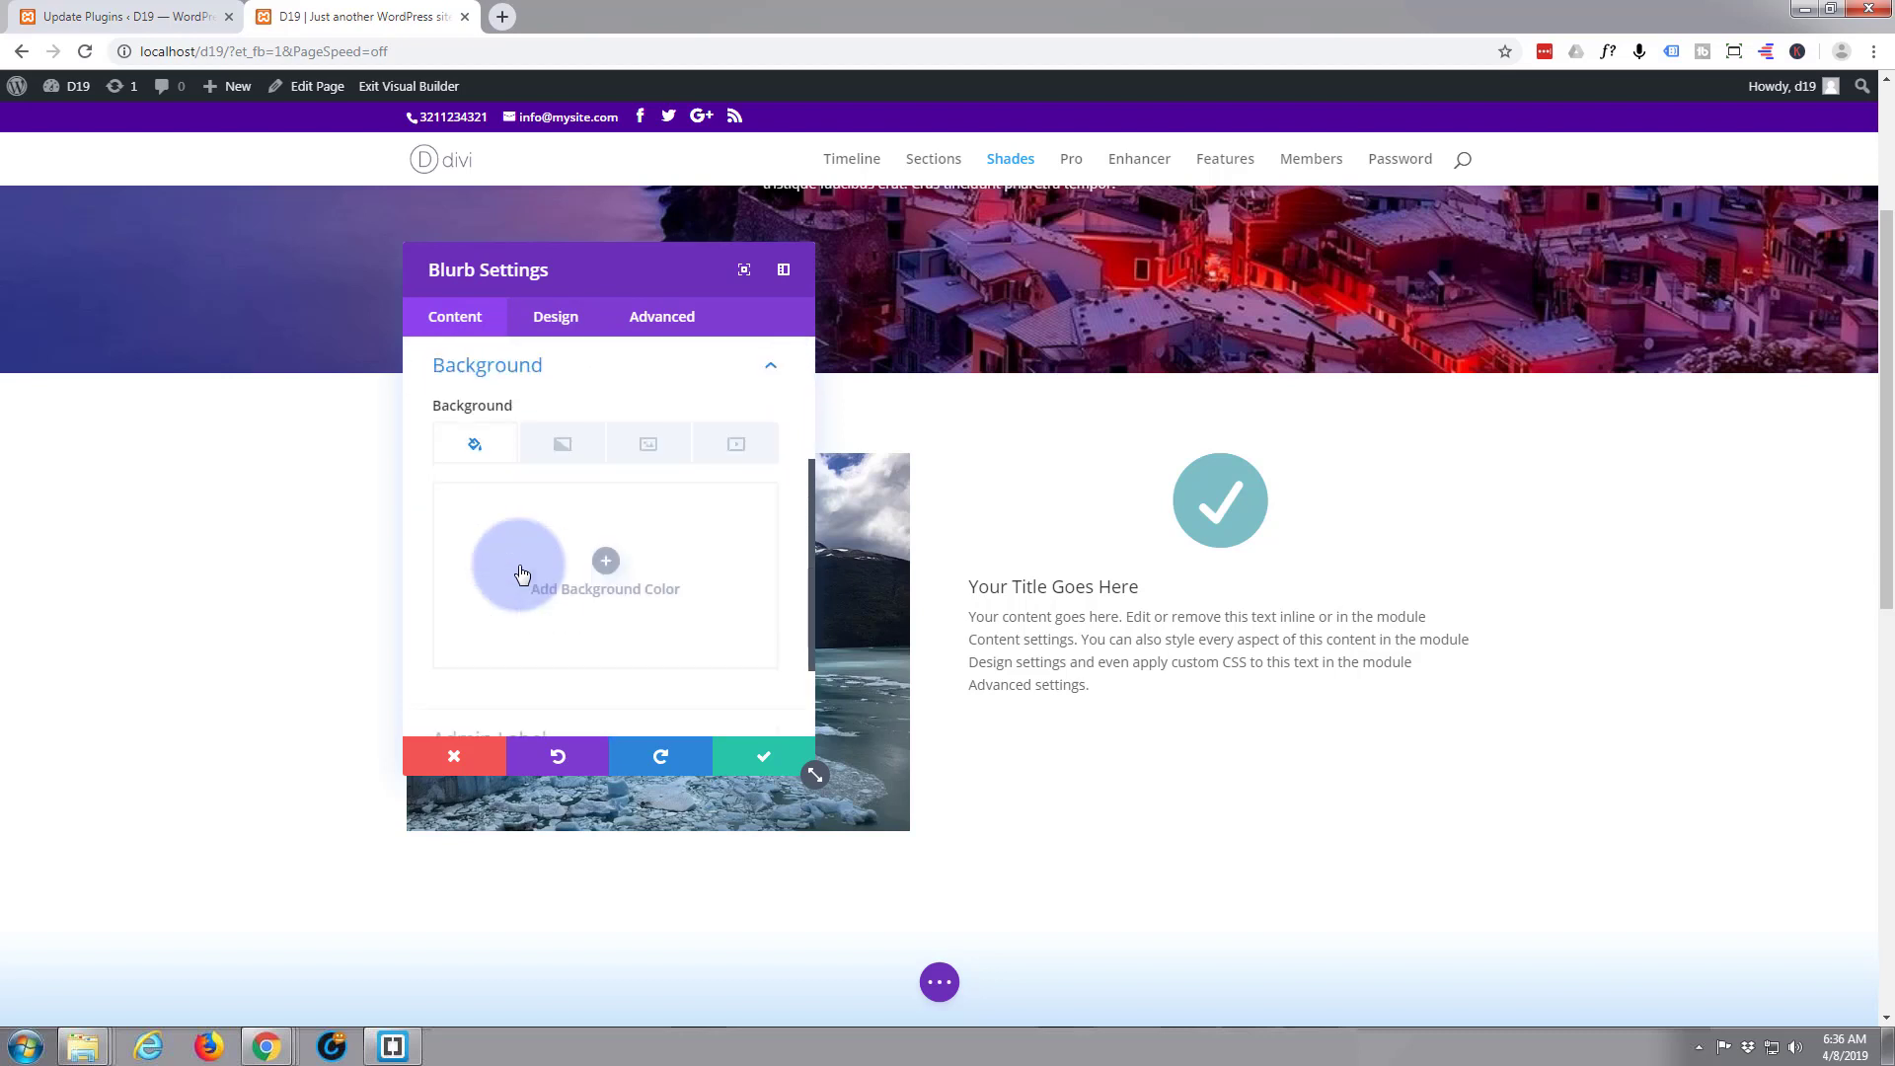
{"action": "left_click", "coordinate": [606, 561]}
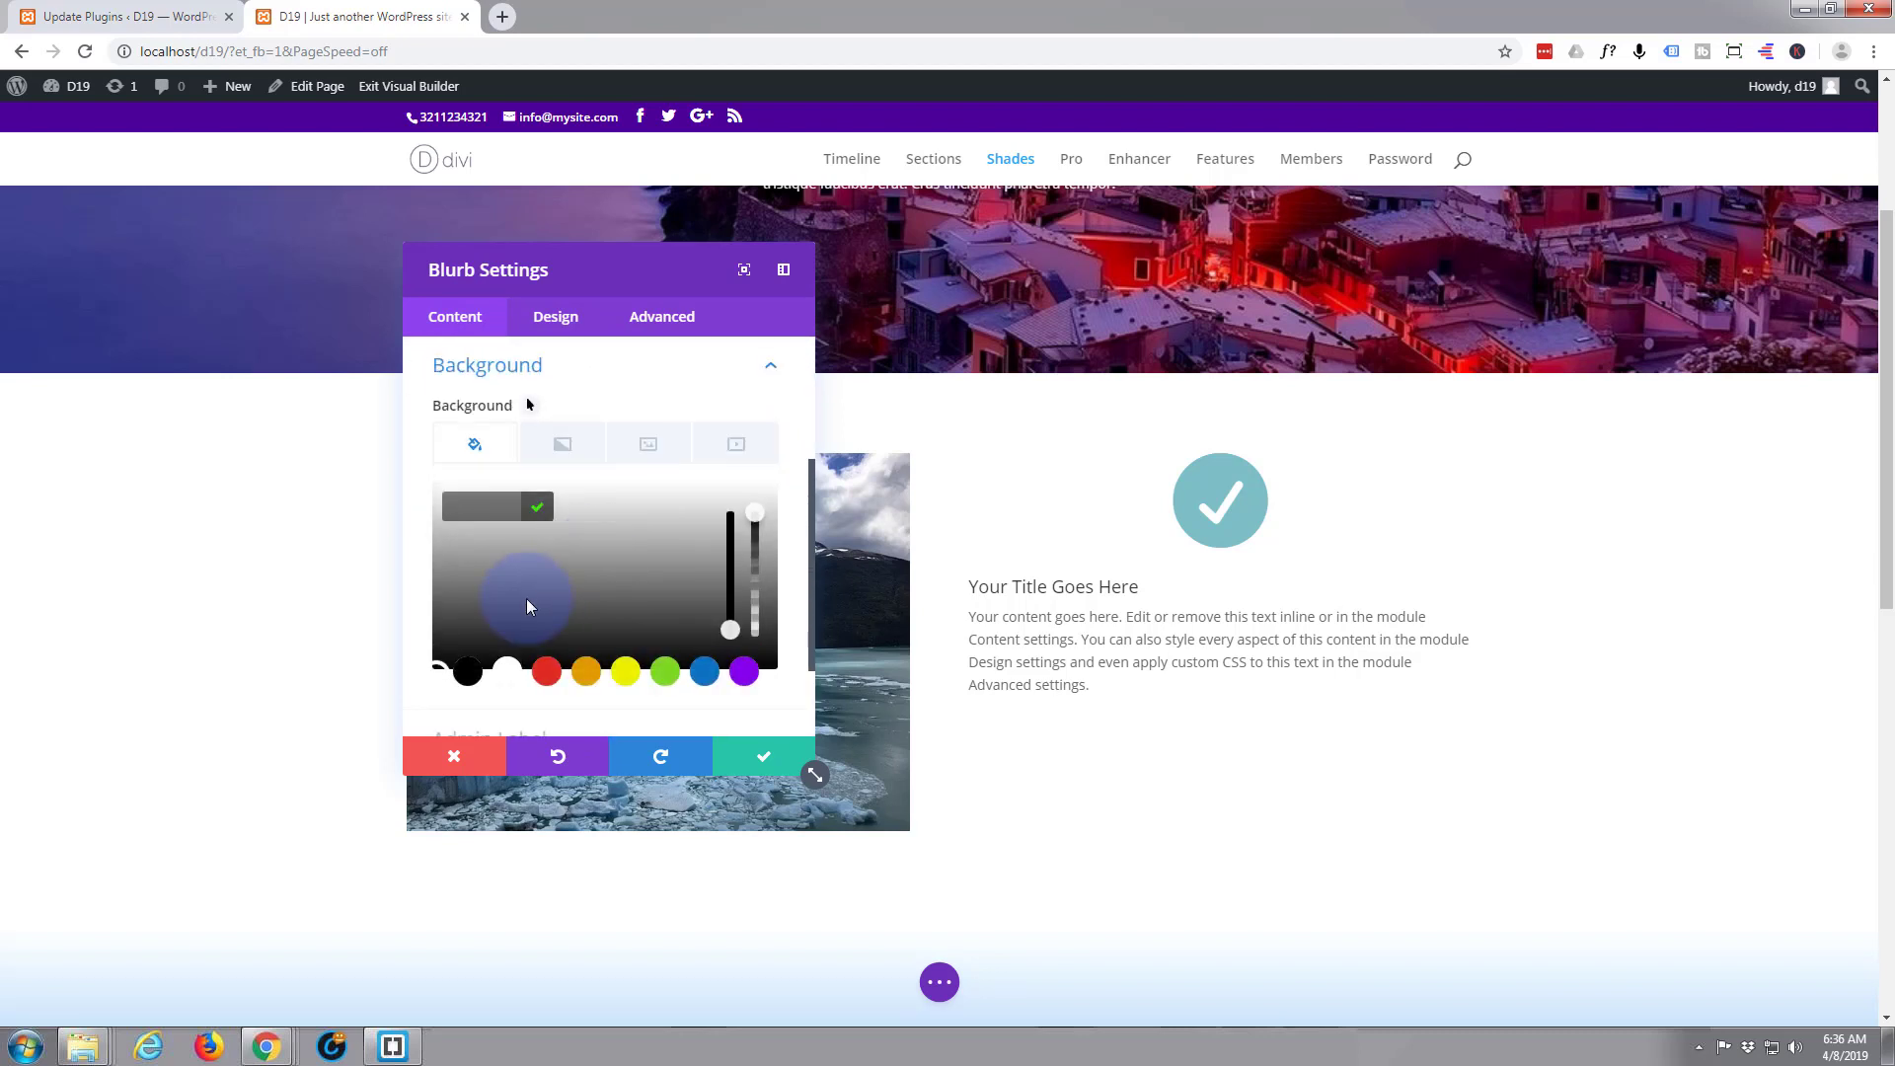
{"action": "left_click", "coordinate": [705, 673]}
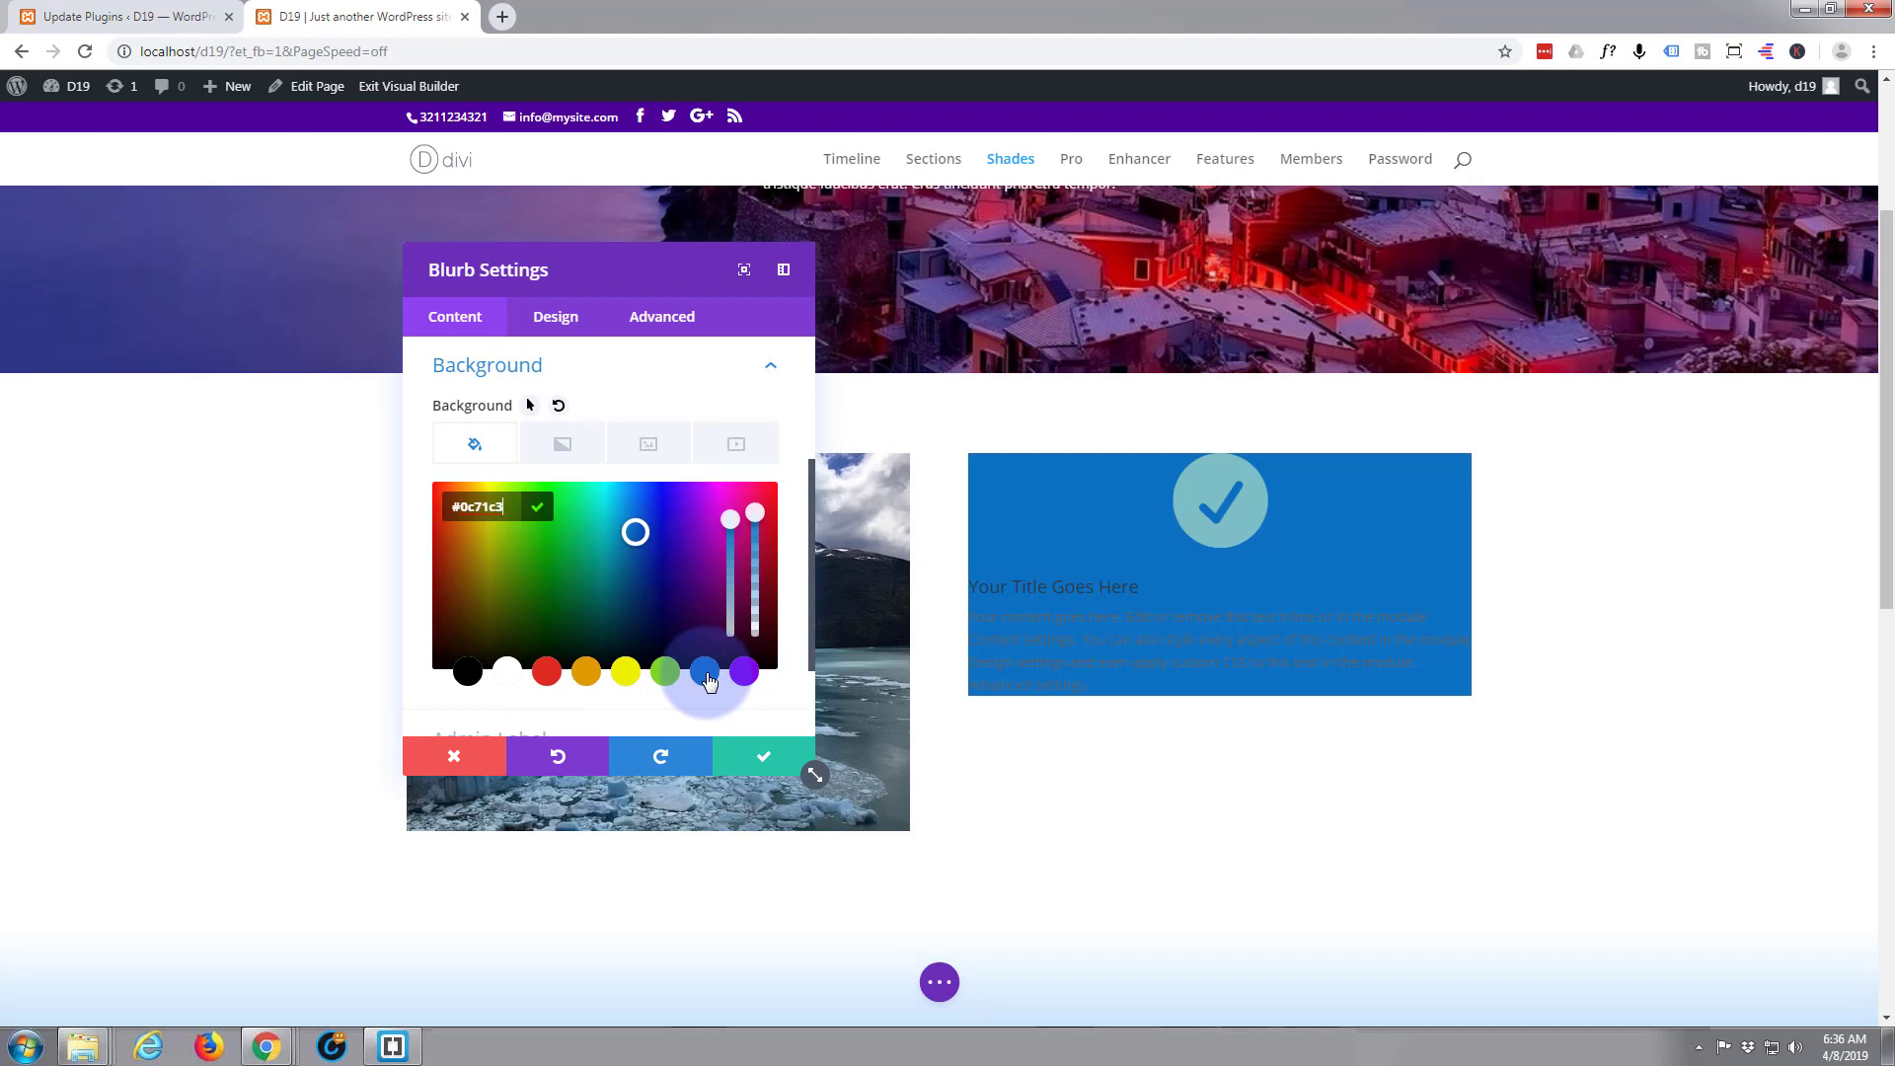
{"action": "mouse_move", "coordinate": [634, 538]}
{"action": "left_mouse_down"}
{"action": "mouse_move", "coordinate": [655, 604]}
{"action": "mouse_move", "coordinate": [647, 546]}
{"action": "left_mouse_up"}
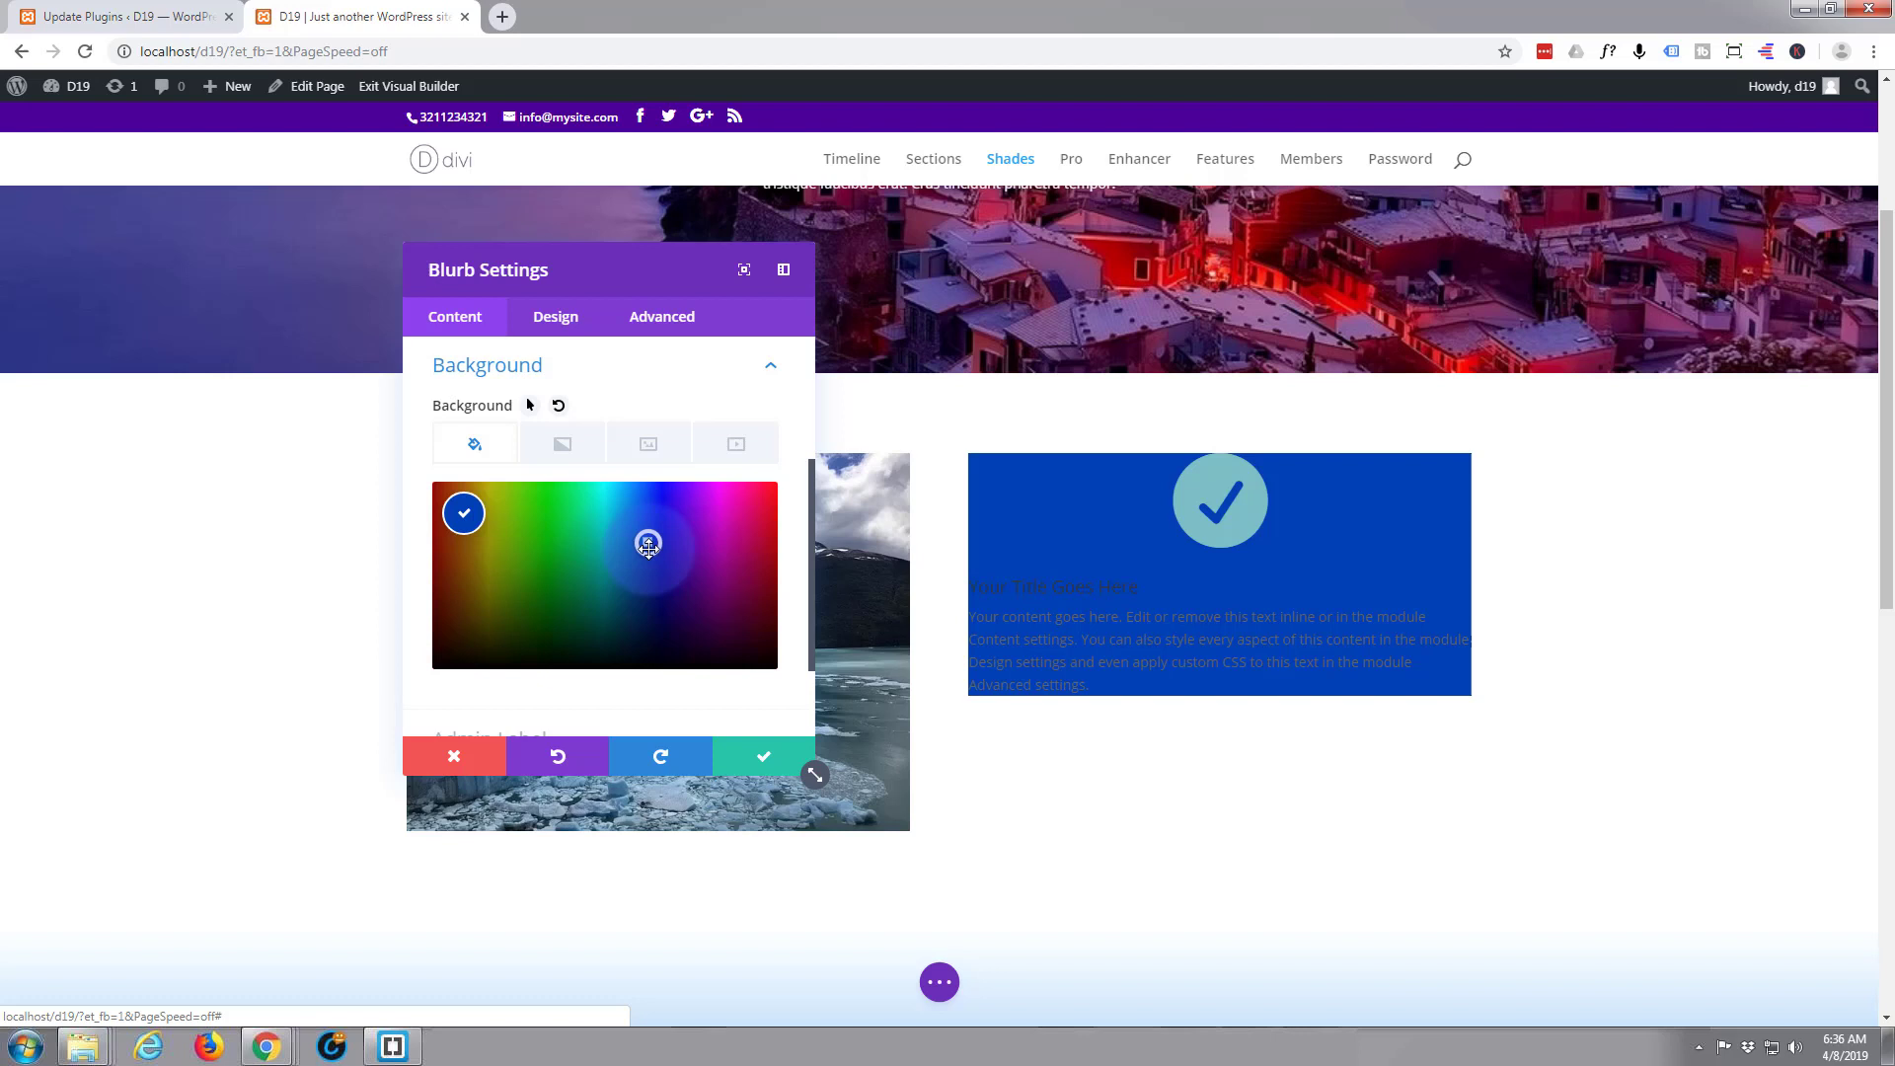
Step: Center the blurb's text and set its text color to Light
{"action": "left_click", "coordinate": [558, 318]}
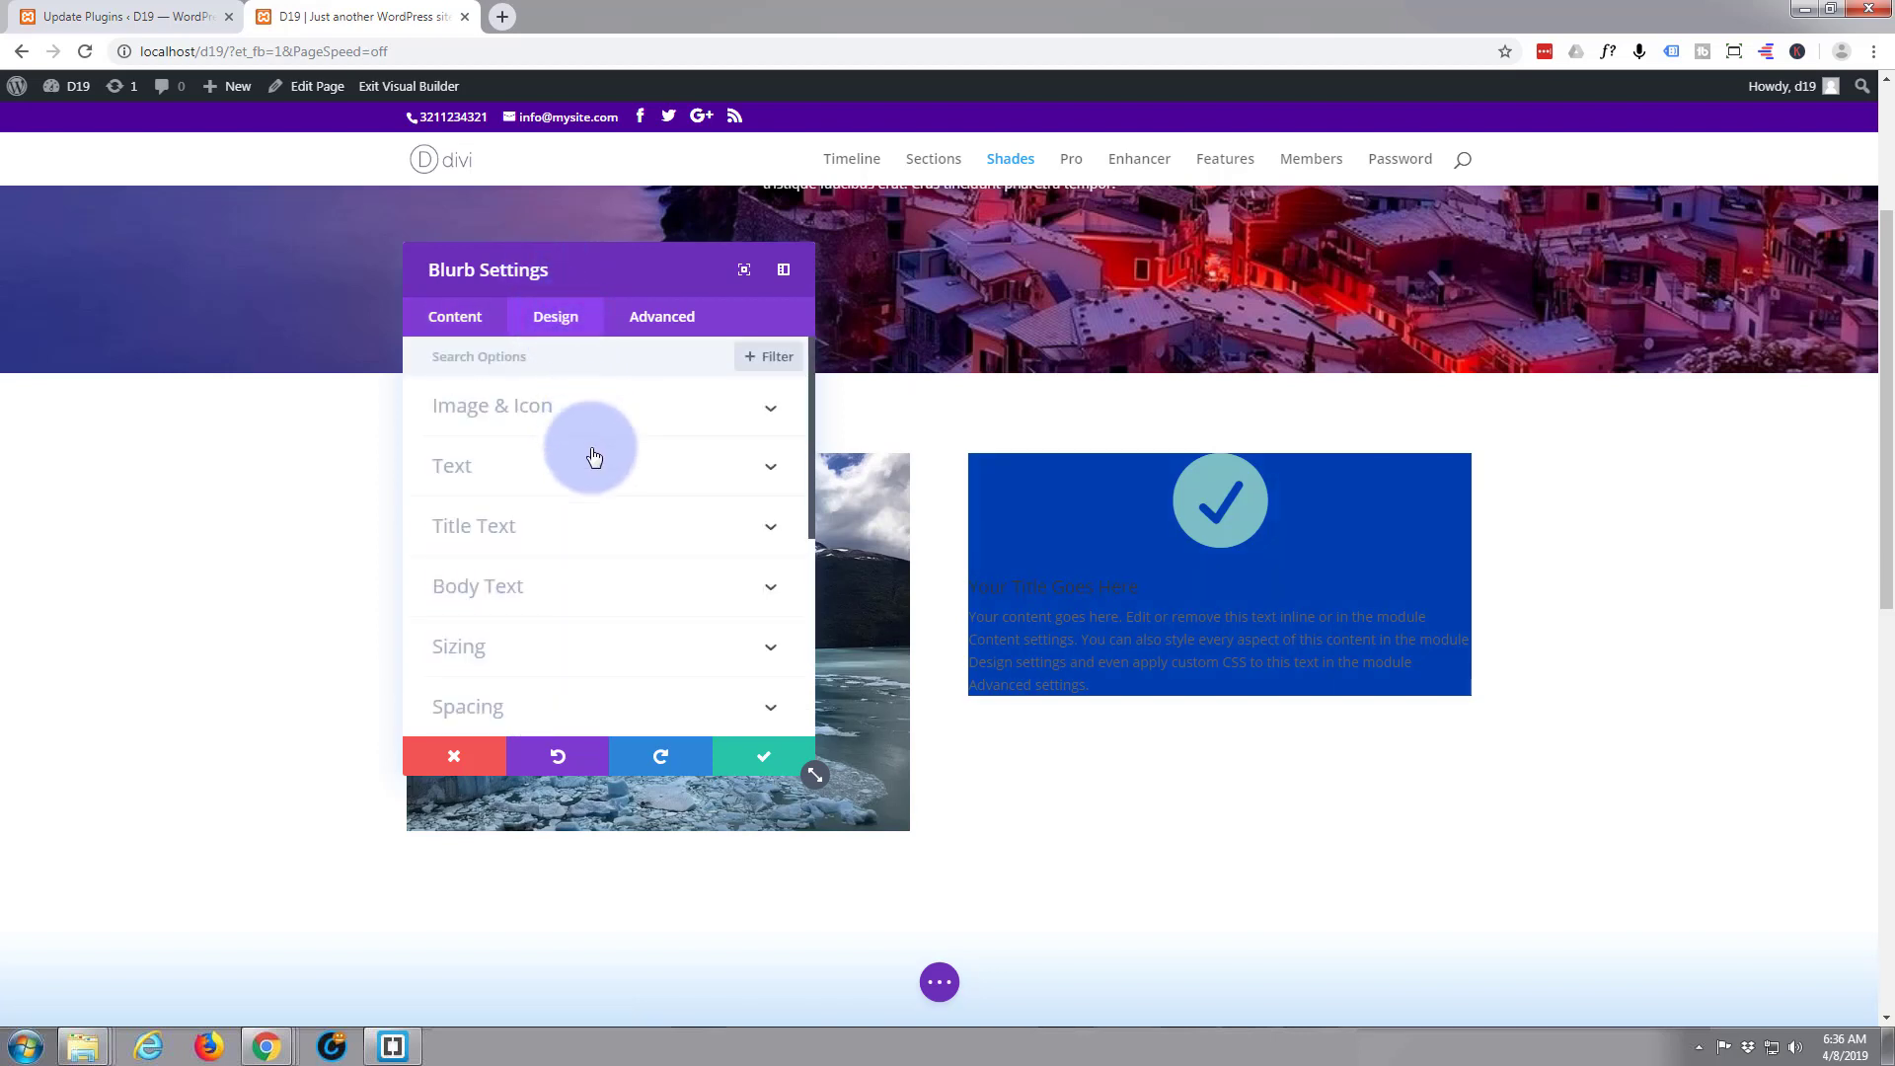
{"action": "left_click", "coordinate": [644, 471]}
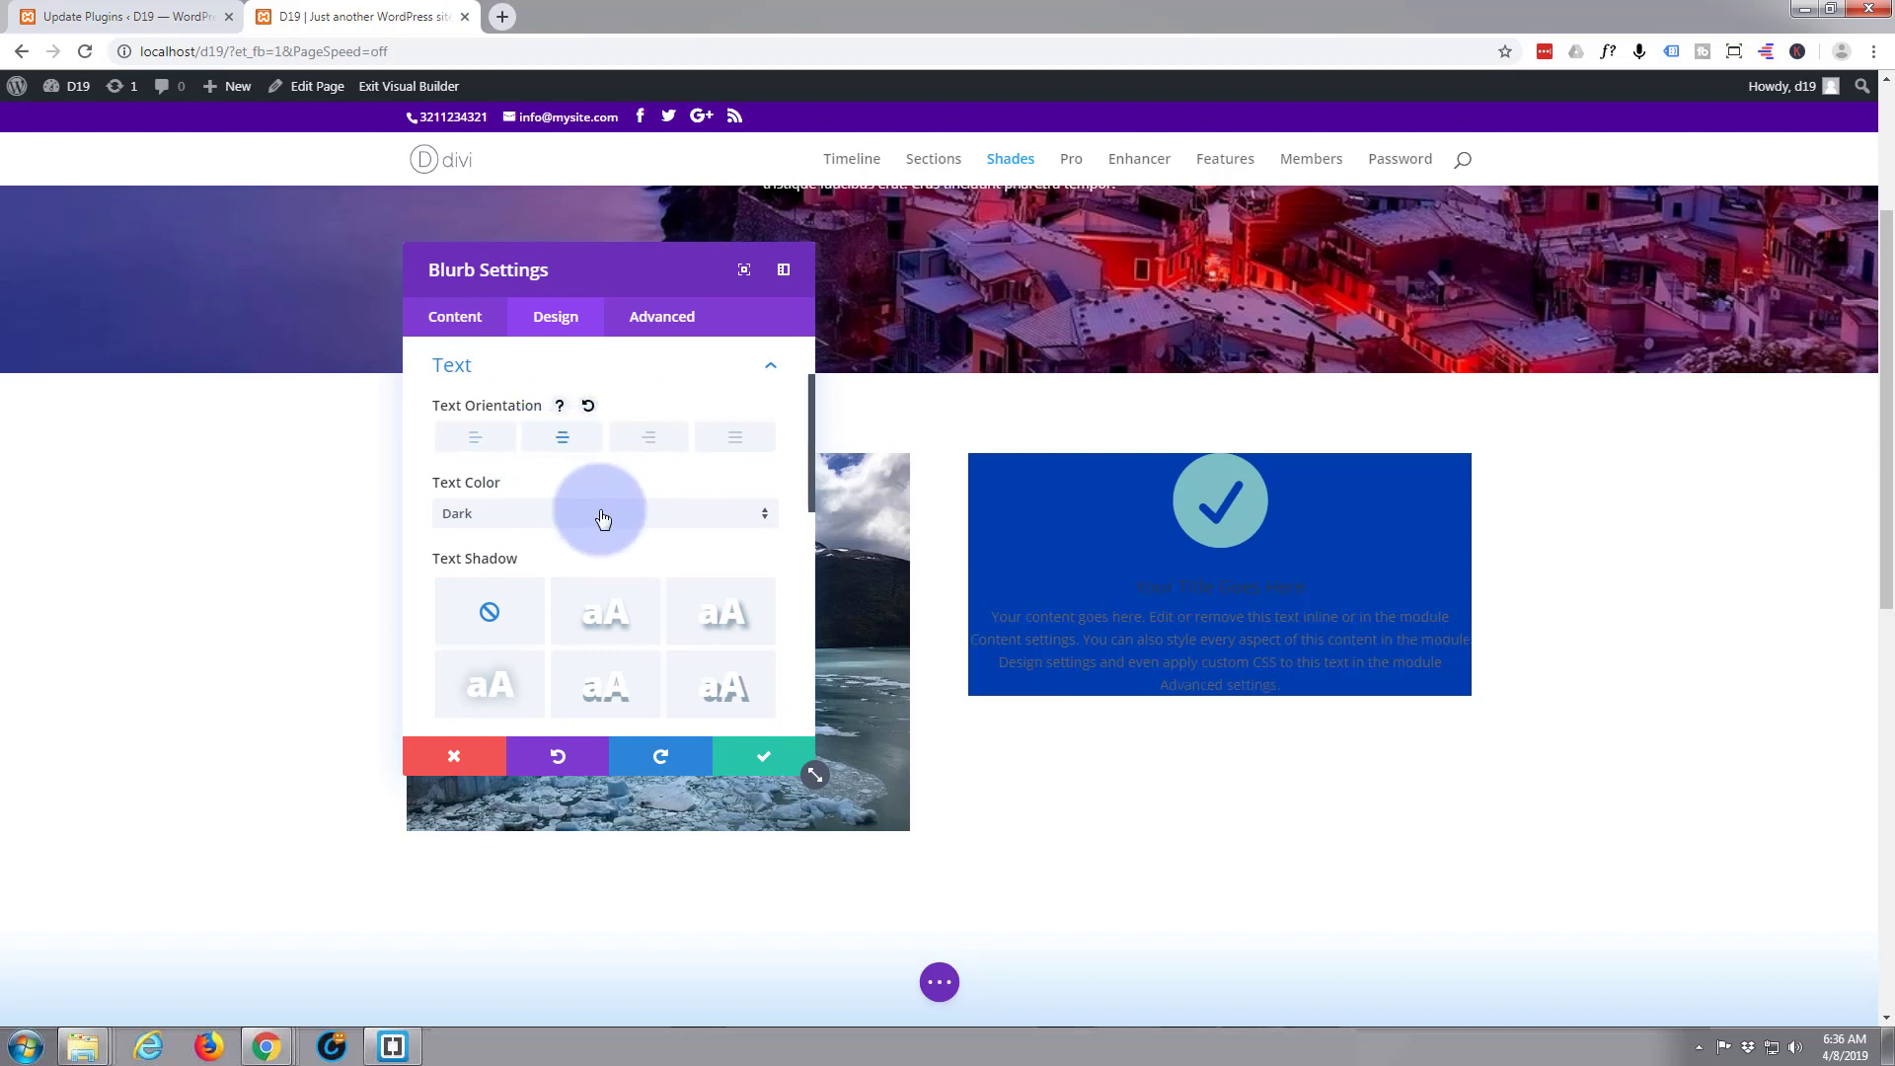
{"action": "scroll", "coordinate": [604, 510], "scroll_direction": "down", "scroll_amount": 5}
{"action": "scroll", "coordinate": [607, 519], "scroll_direction": "up", "scroll_amount": 4}
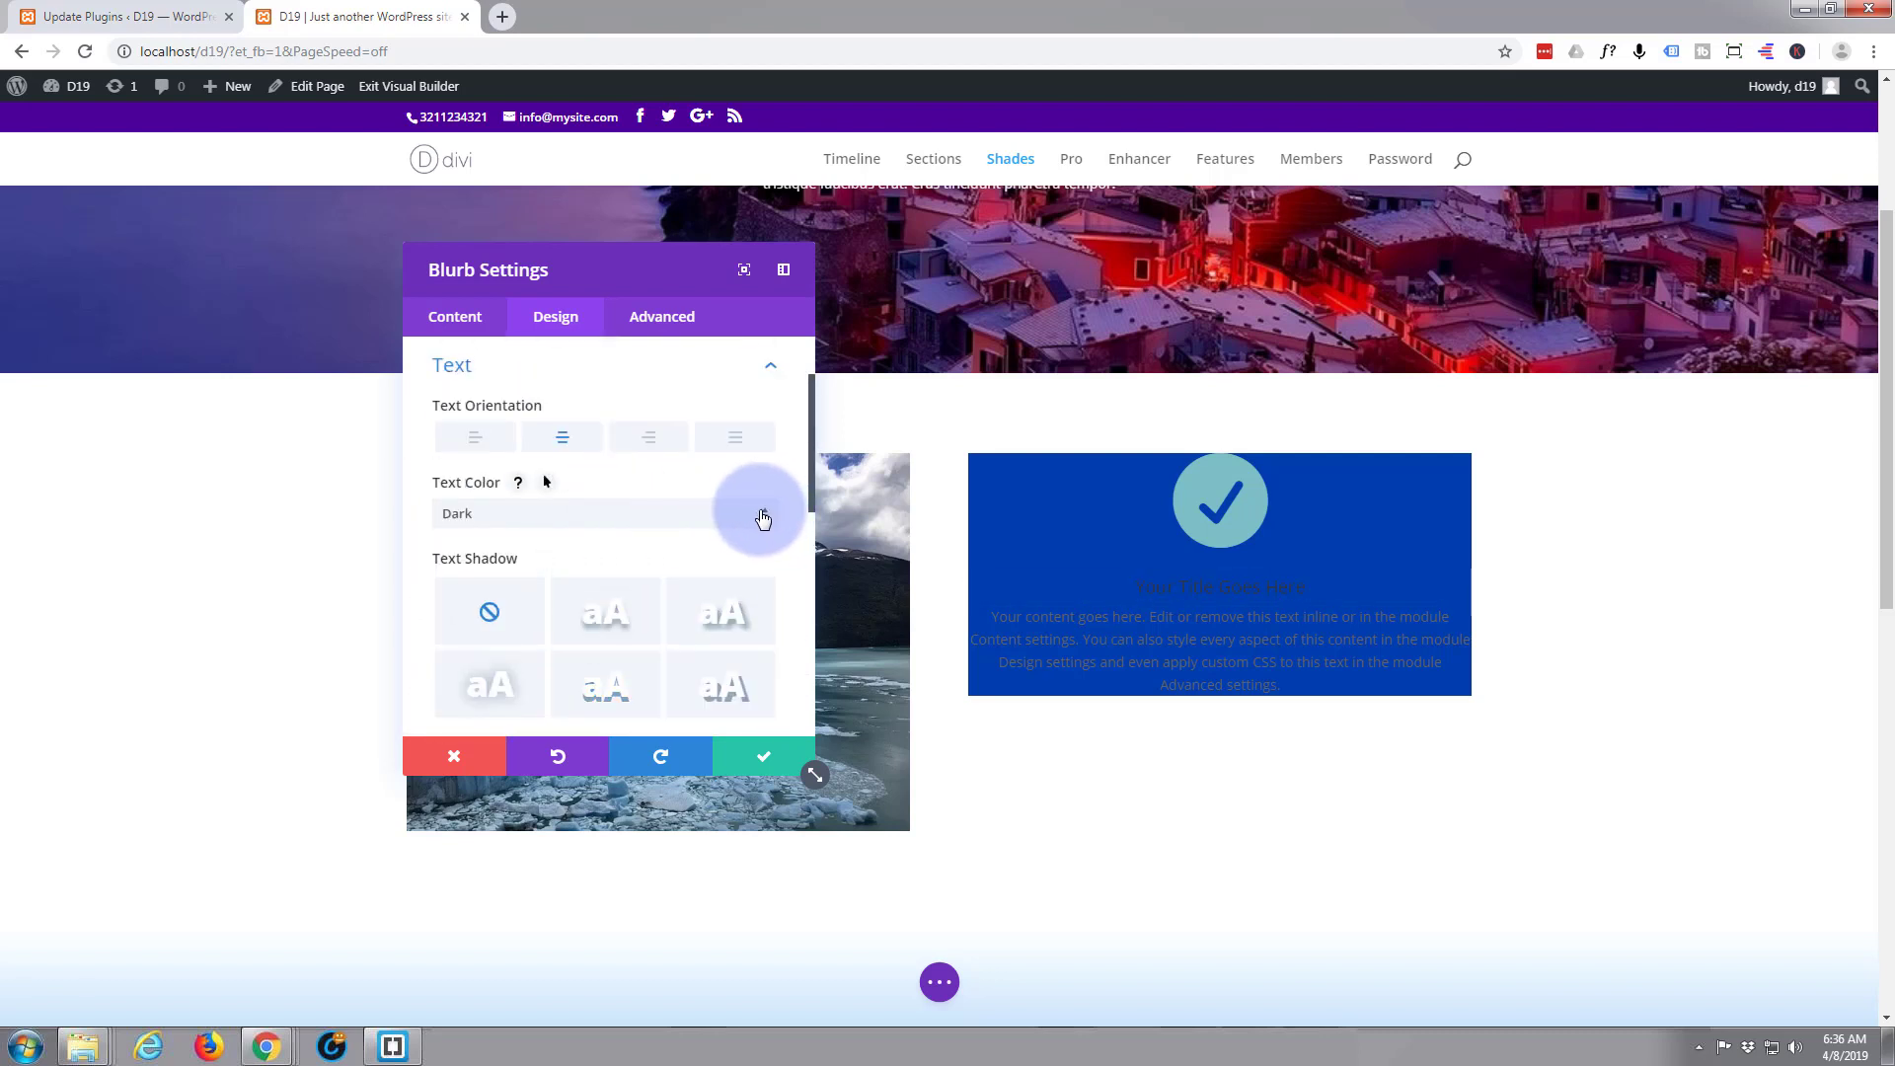
{"action": "left_click", "coordinate": [763, 518]}
{"action": "left_click", "coordinate": [630, 547]}
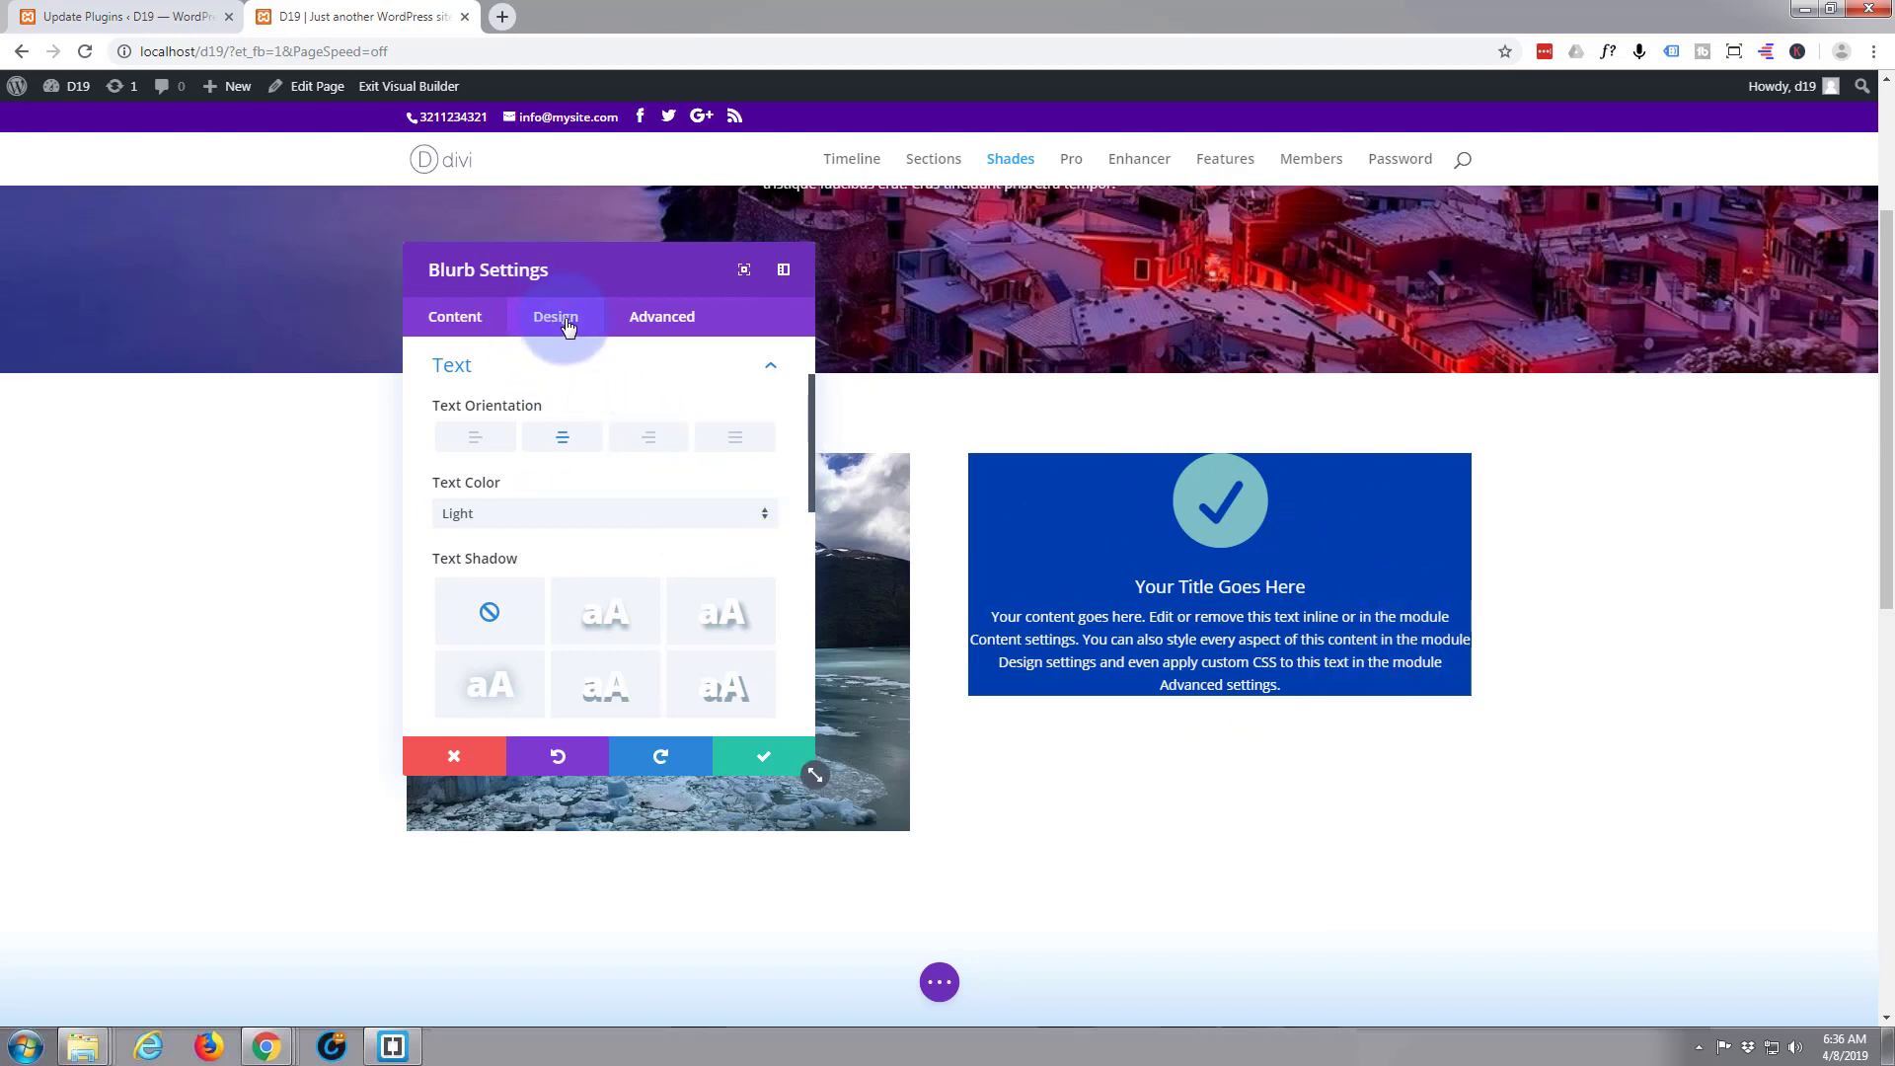
Step: Give the blurb 60px of custom padding on all four sides, linking top with bottom and left with right
{"action": "left_click", "coordinate": [767, 371]}
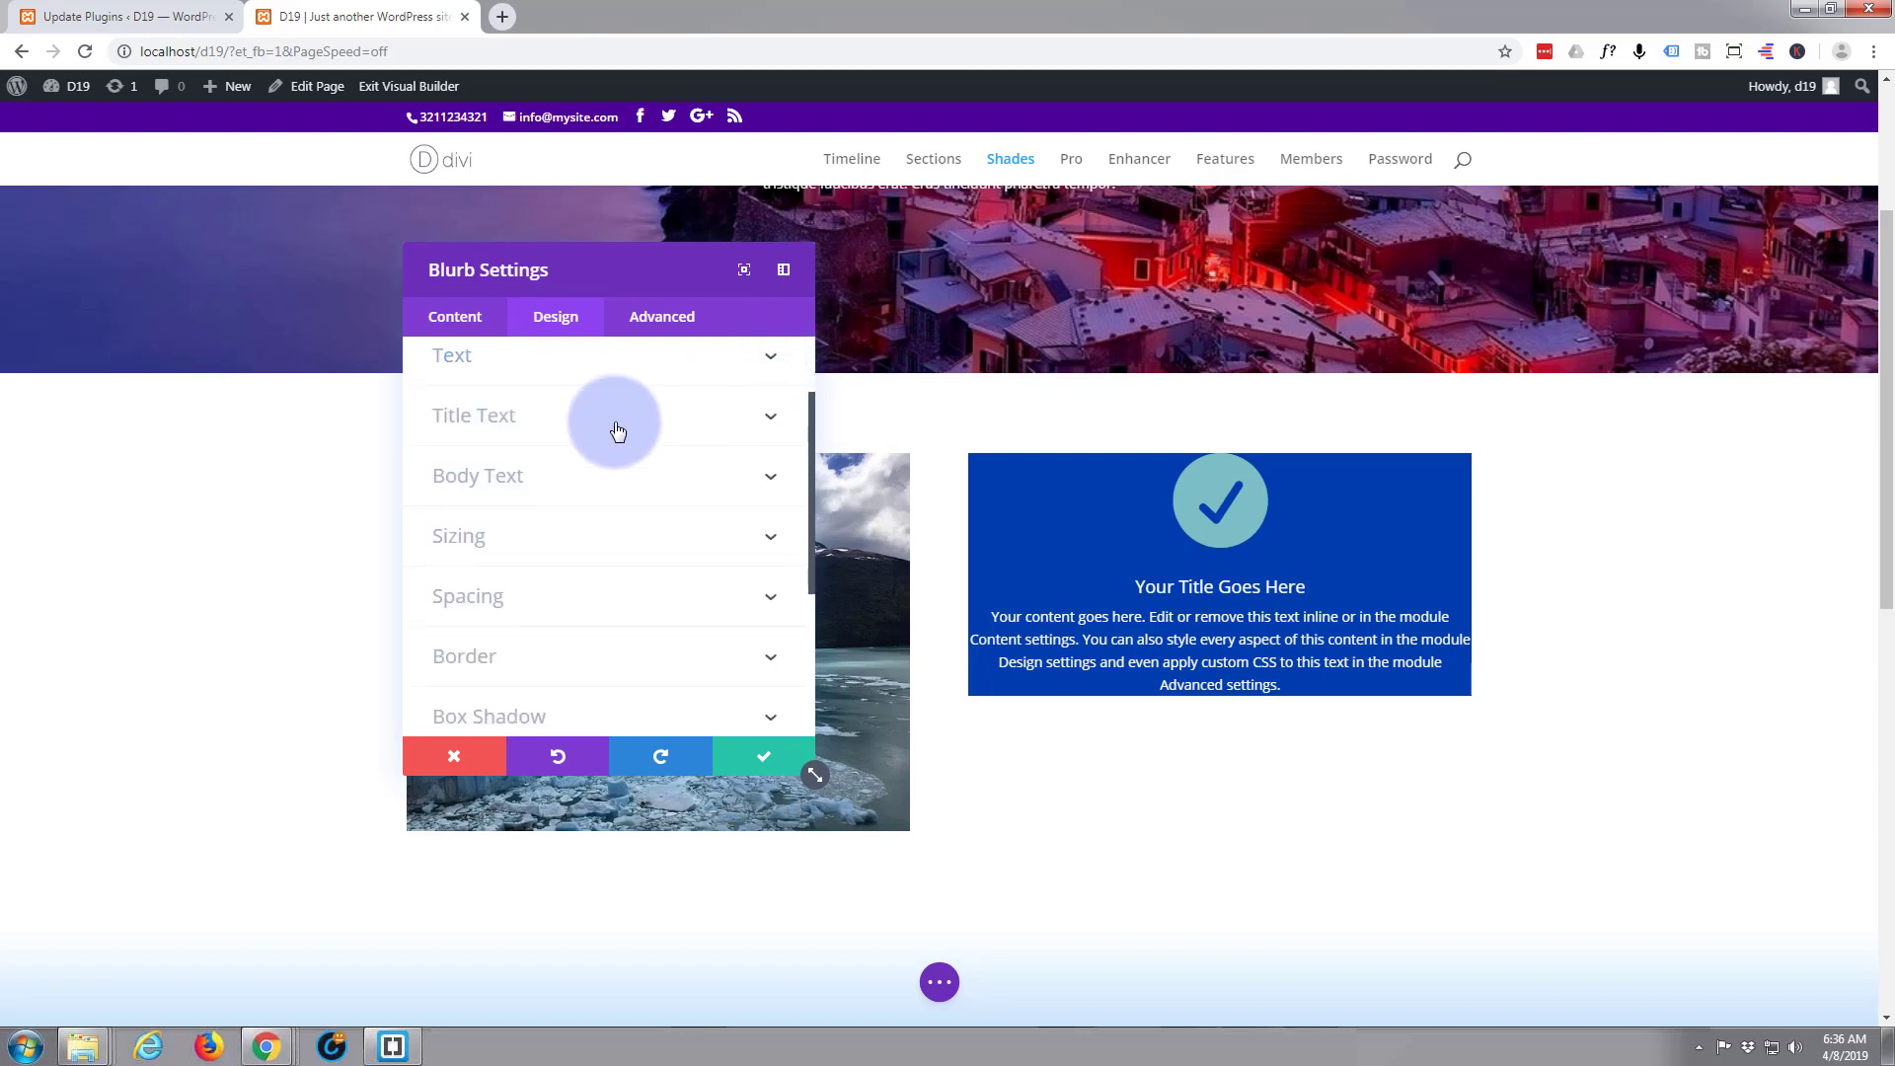
{"action": "left_click", "coordinate": [579, 604]}
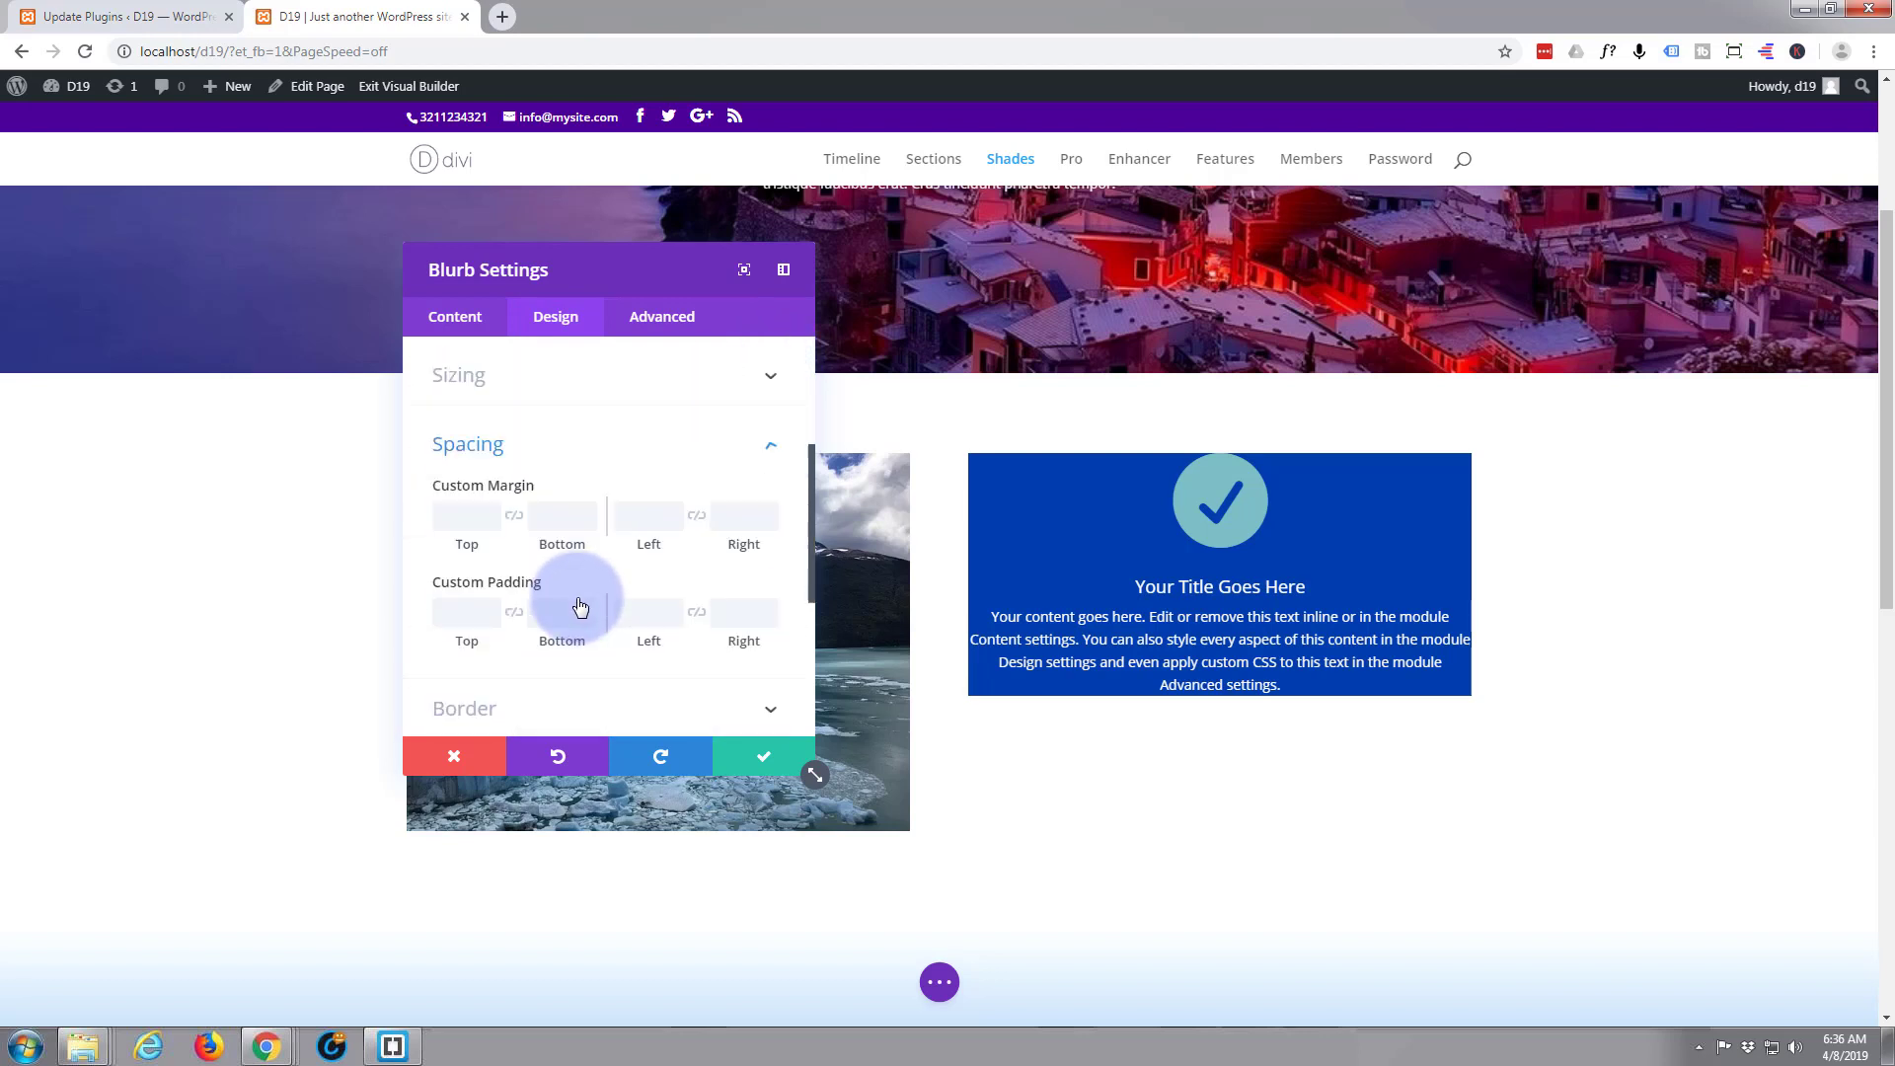
{"action": "left_click", "coordinate": [455, 534]}
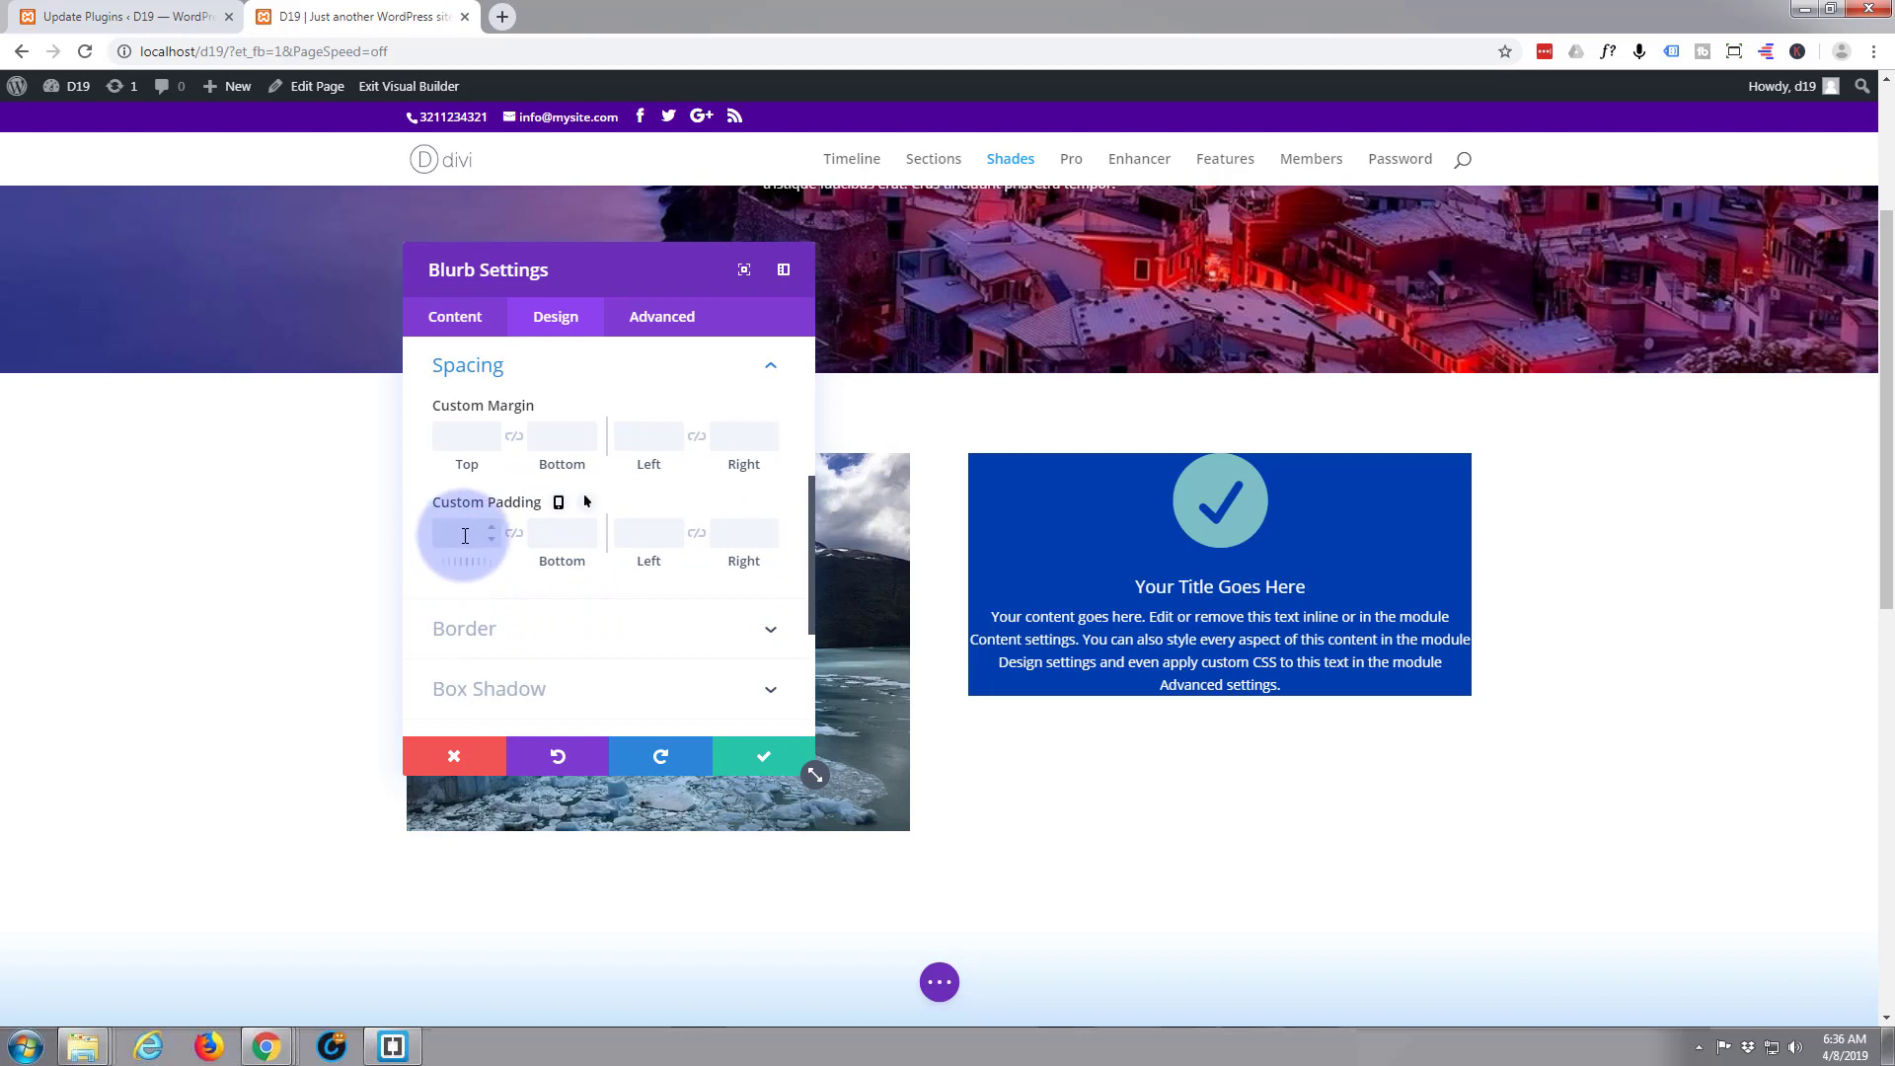
{"action": "type", "text": "60px"}
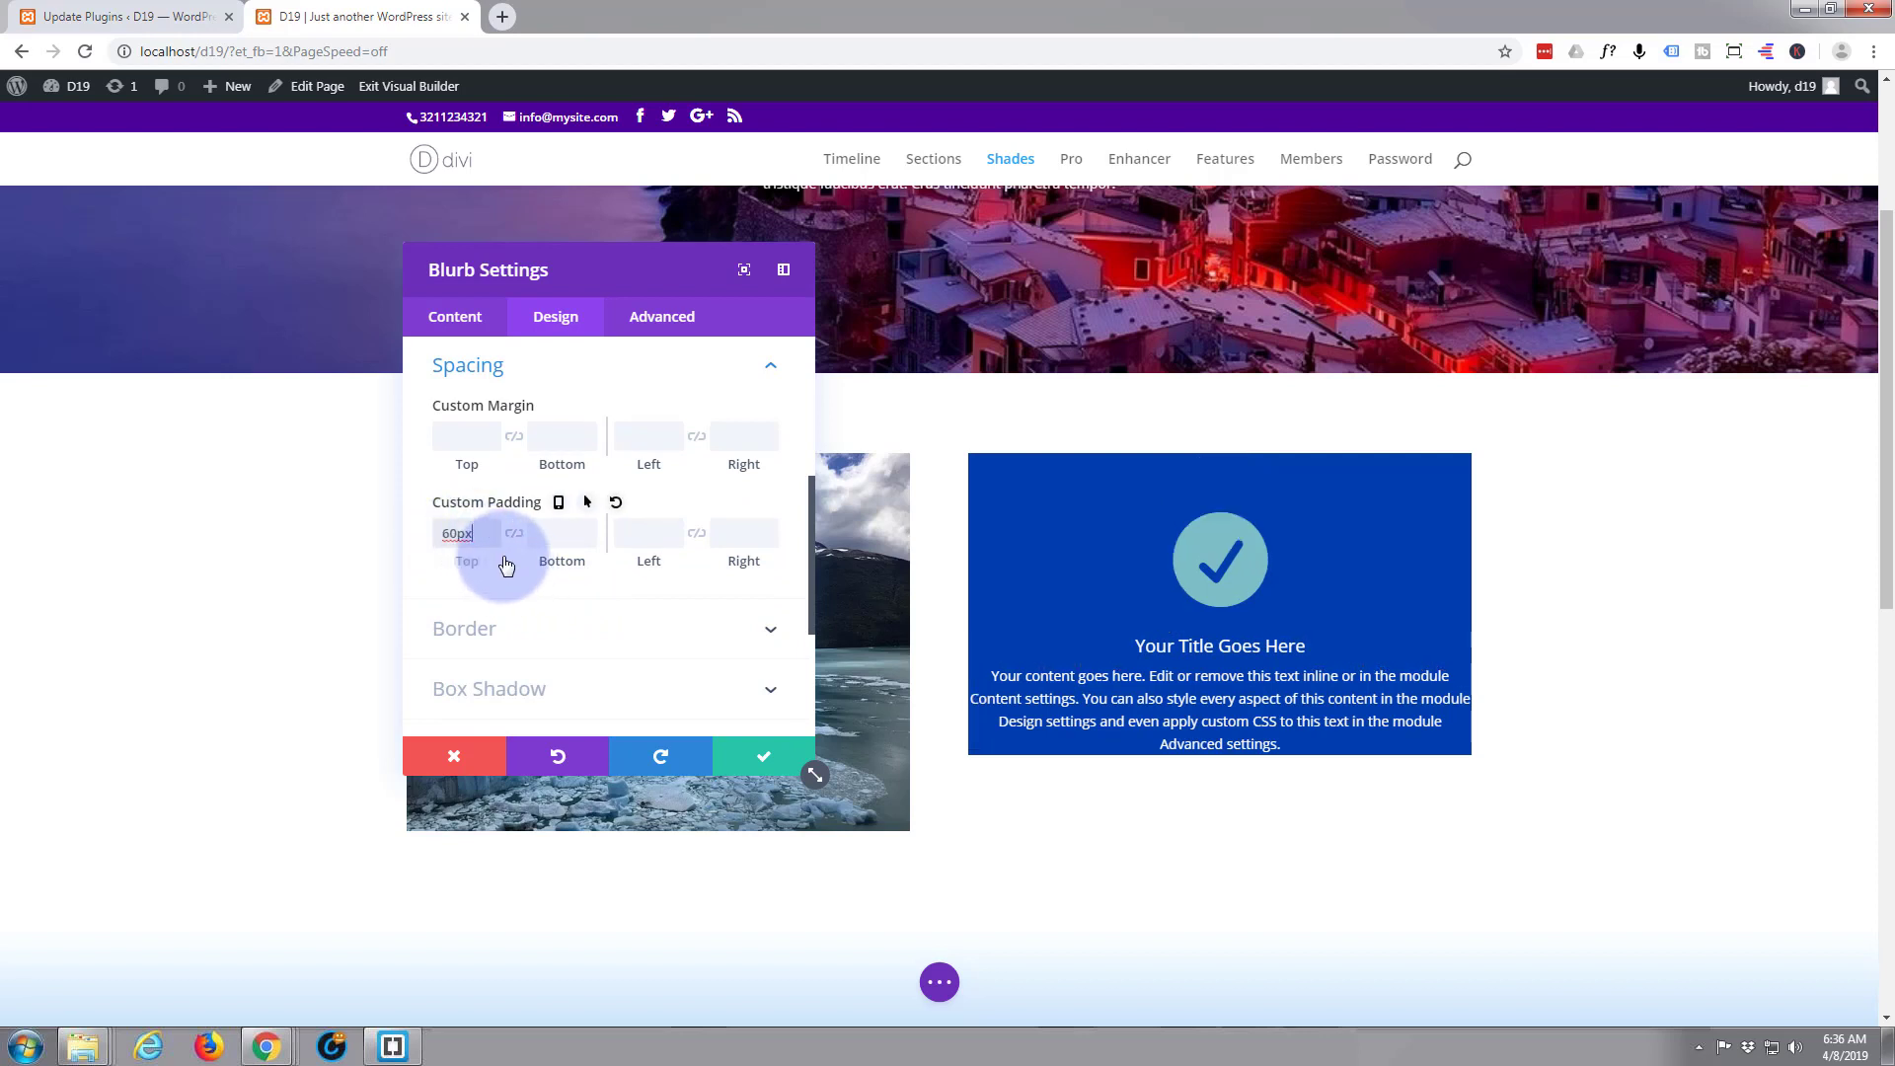
{"action": "left_click", "coordinate": [515, 536]}
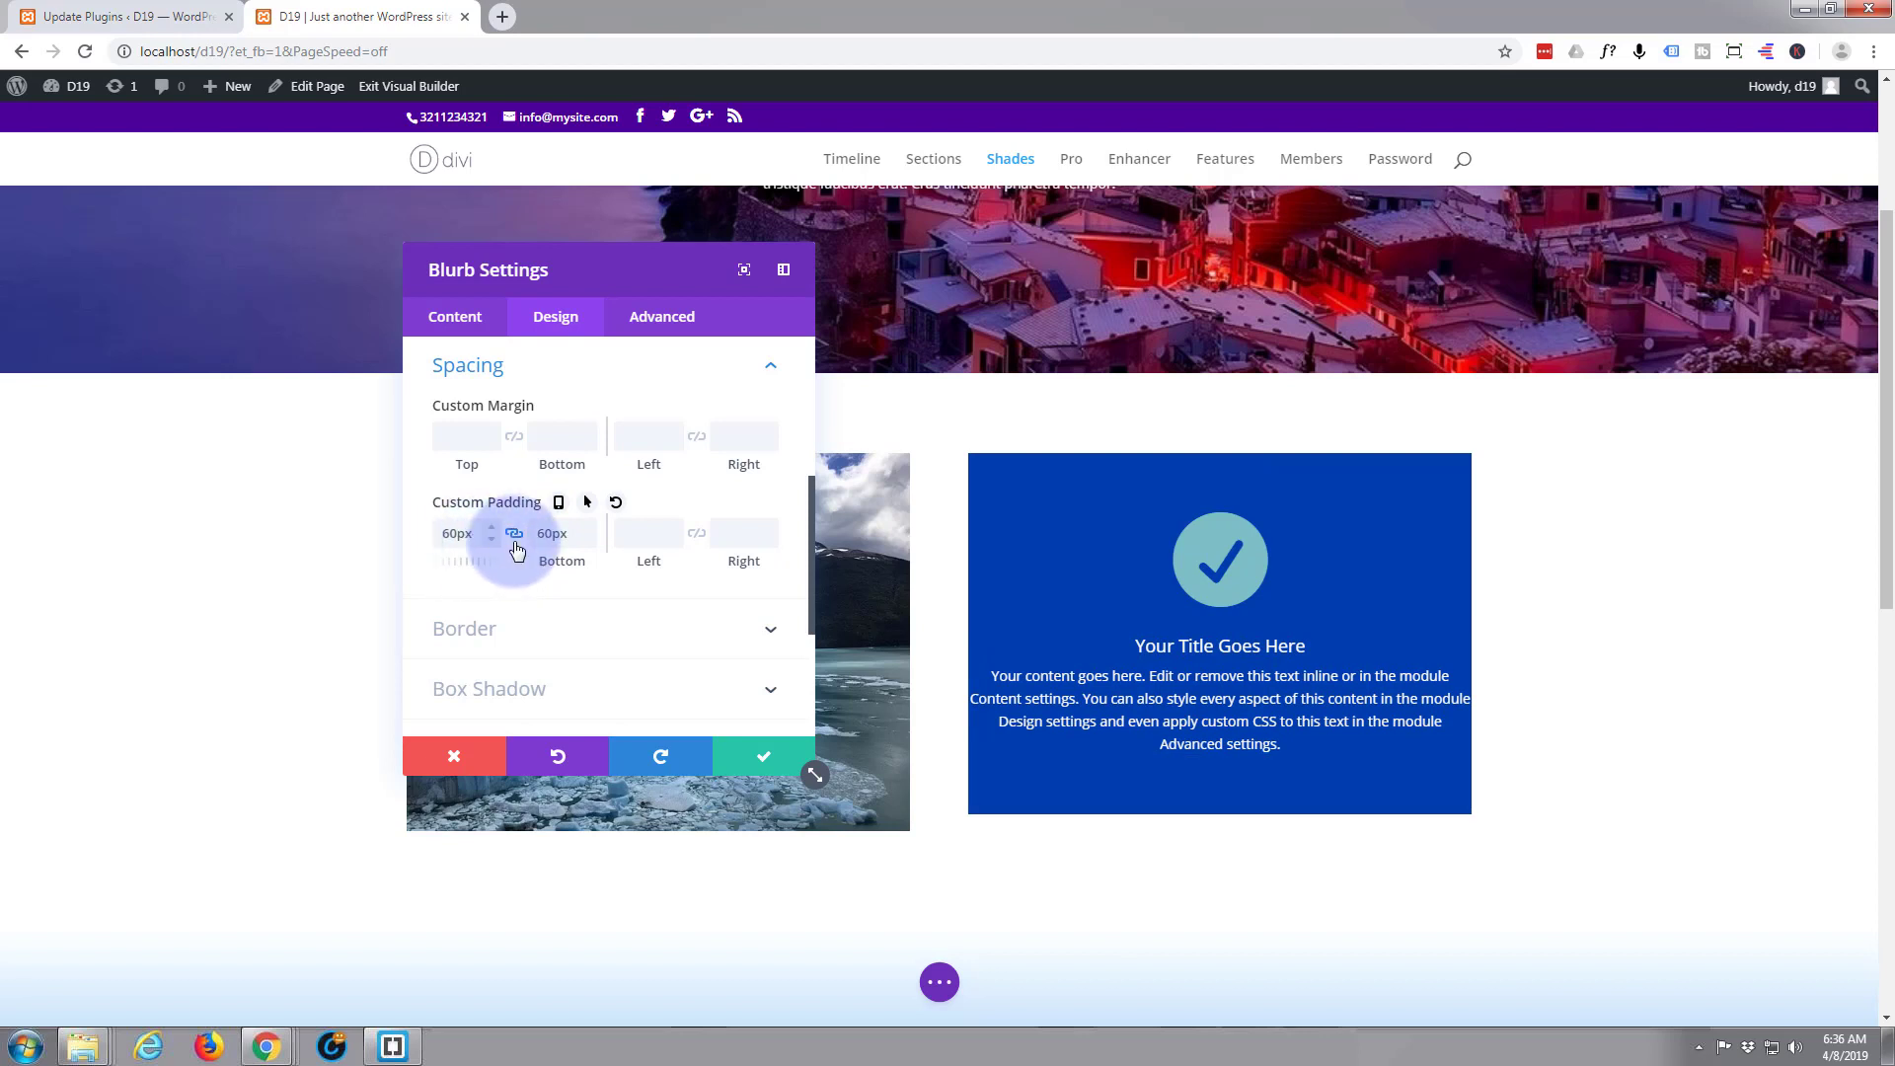
{"action": "left_click", "coordinate": [481, 552]}
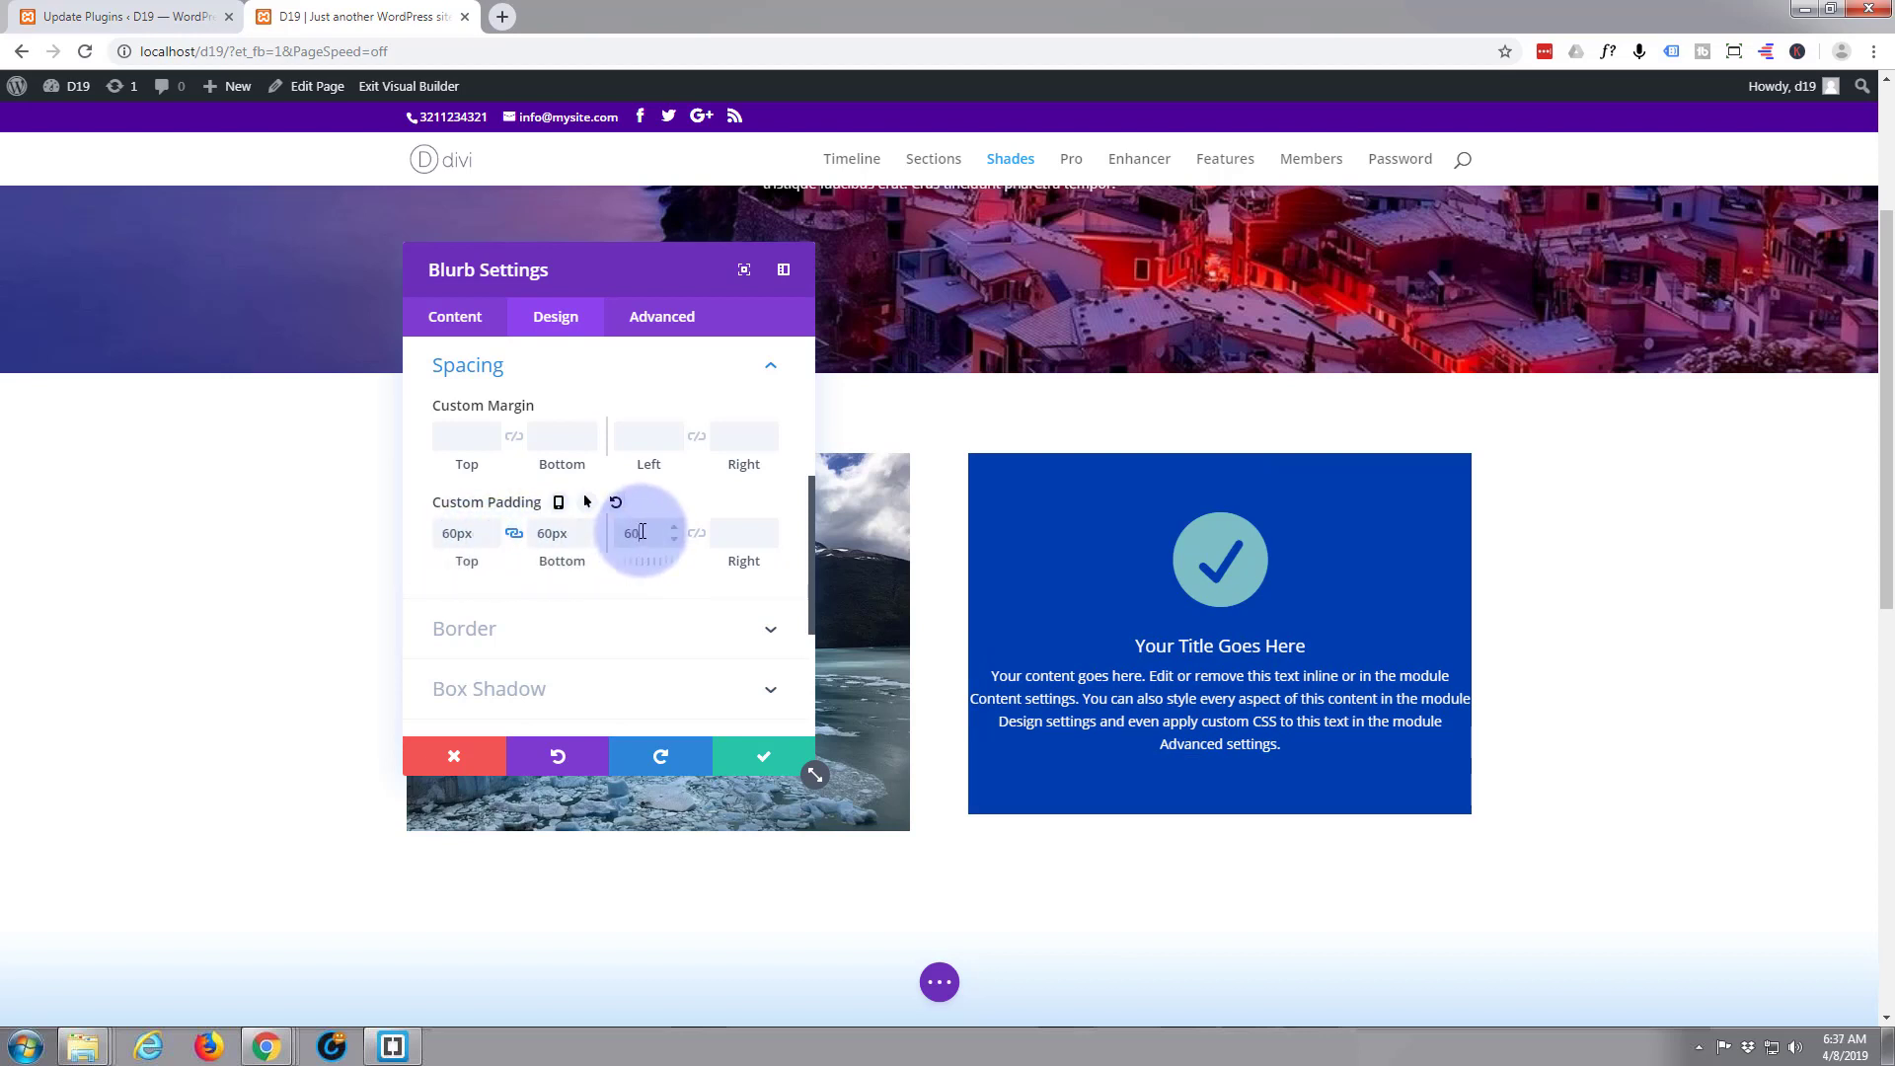
{"action": "type", "text": "px"}
{"action": "left_click", "coordinate": [697, 535]}
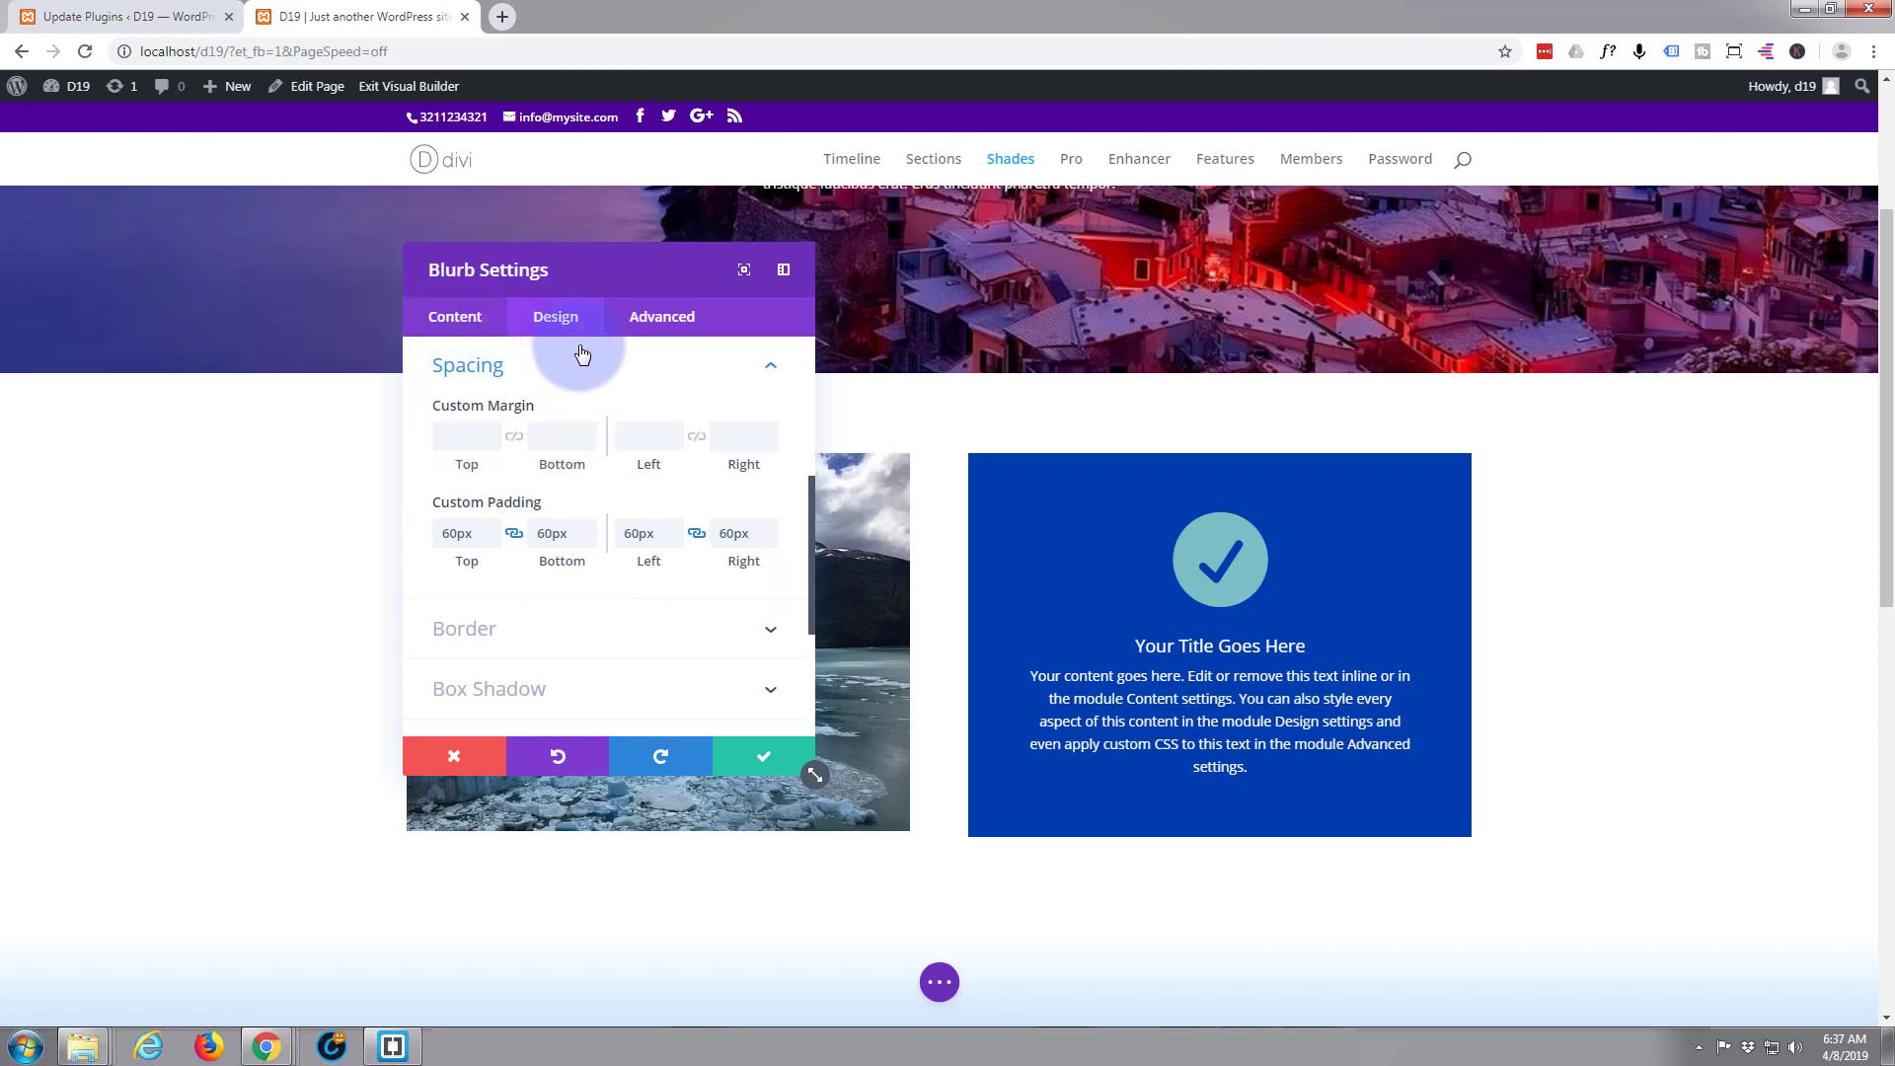
Step: Apply the soft box shadow preset offset toward the lower right to the blurb and save the module
{"action": "left_click", "coordinate": [771, 365]}
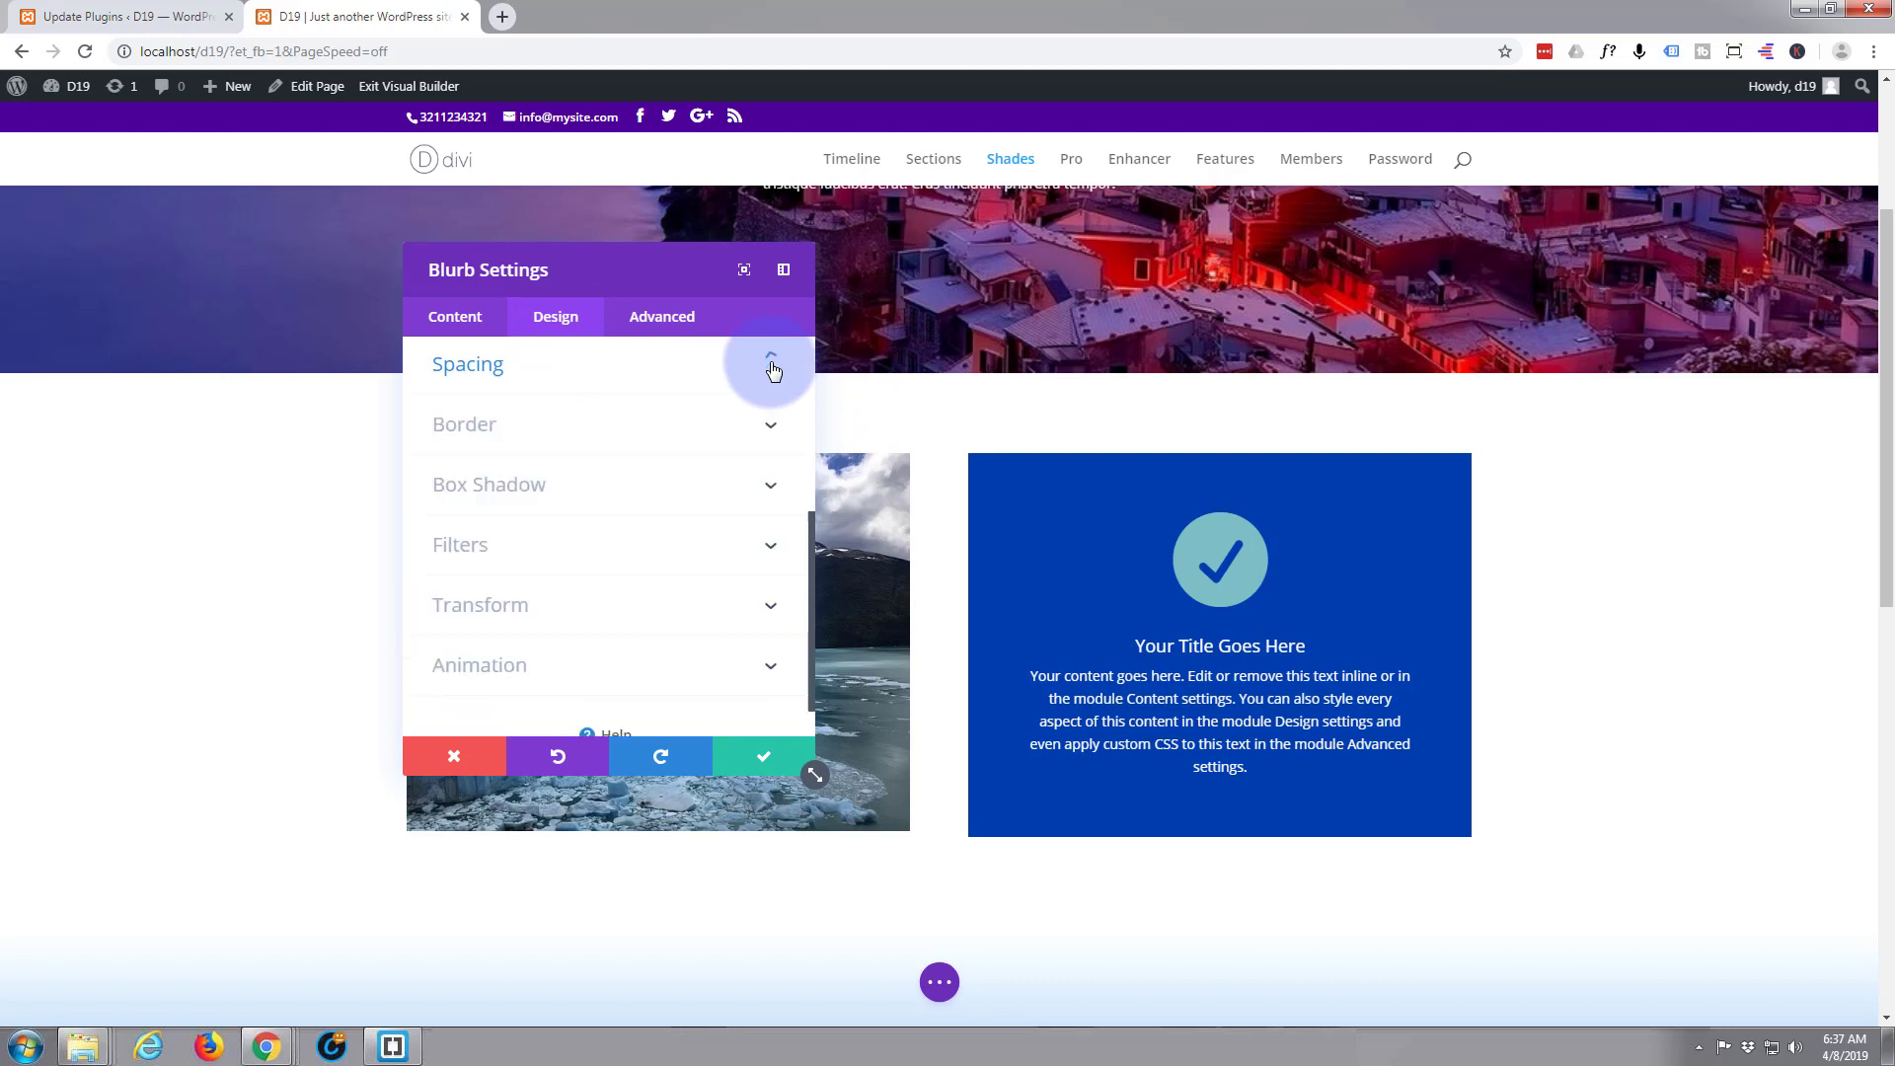
{"action": "left_click", "coordinate": [666, 476]}
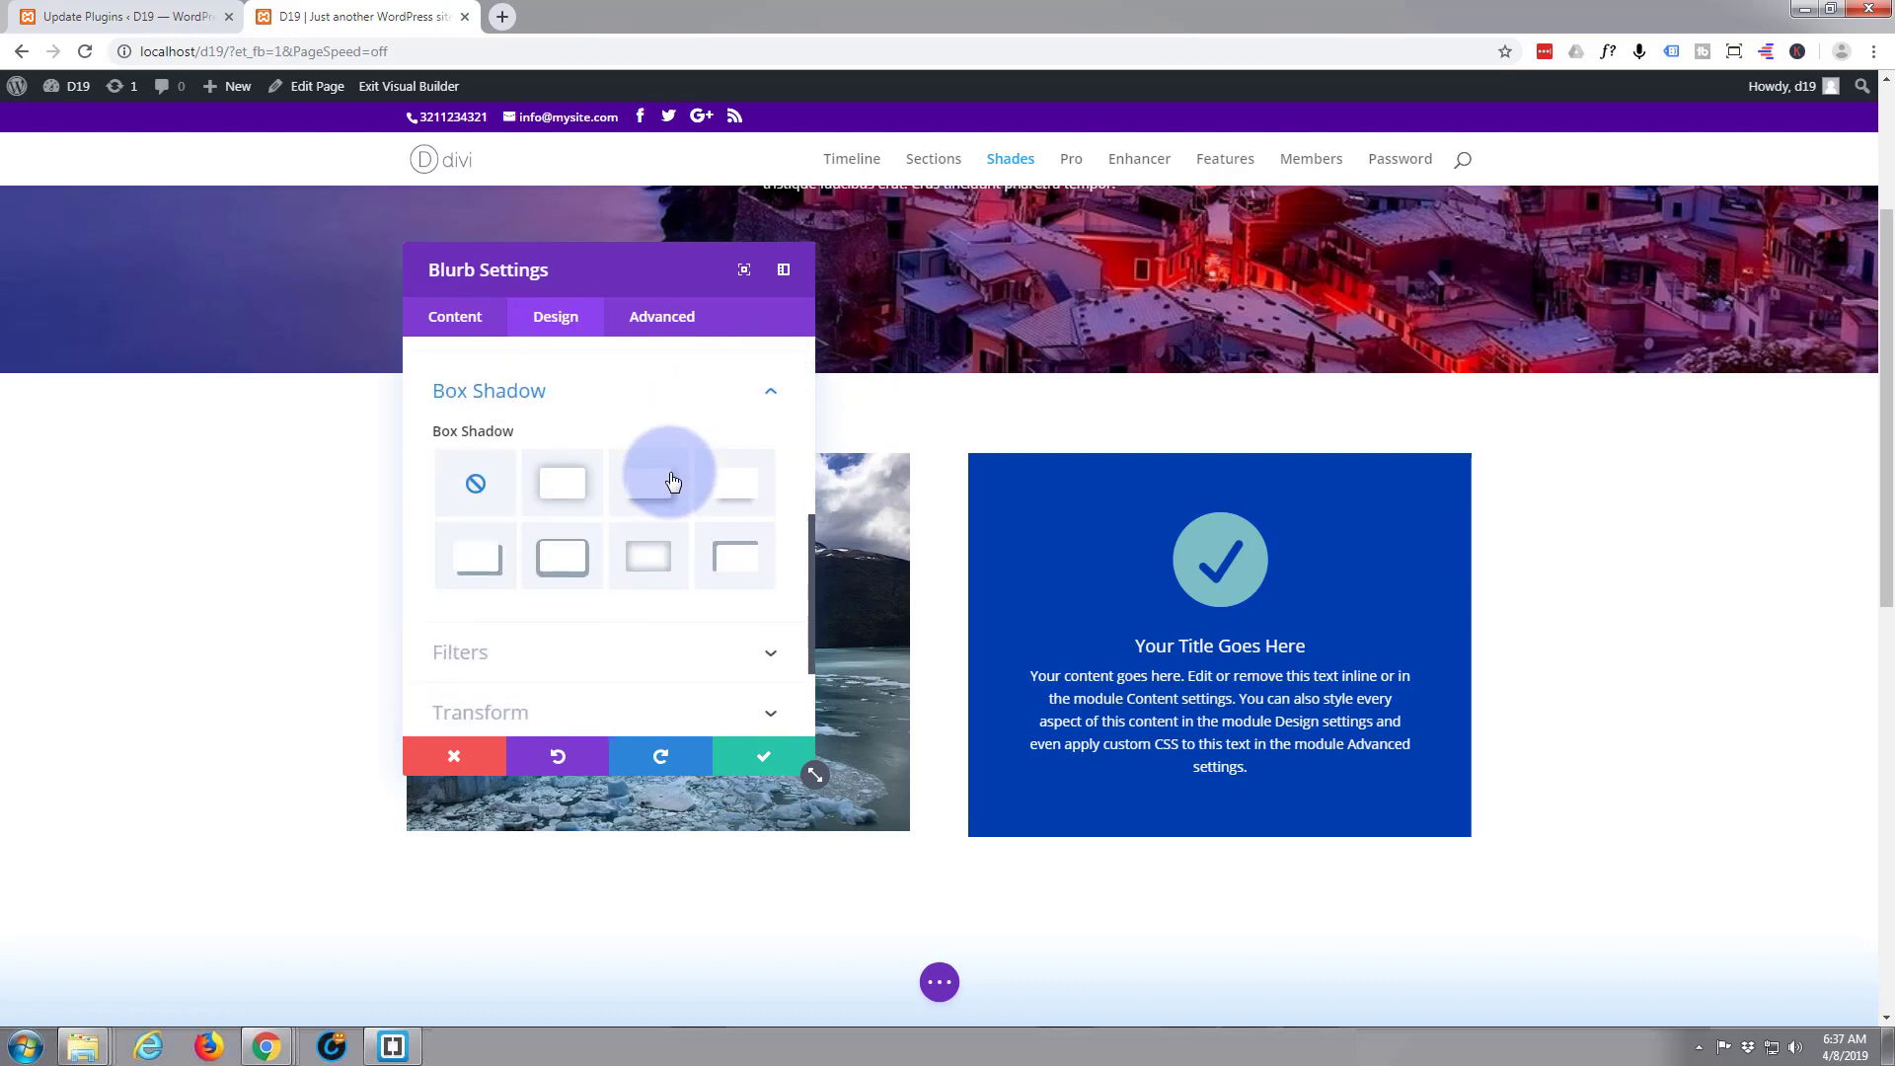
{"action": "left_click", "coordinate": [651, 472]}
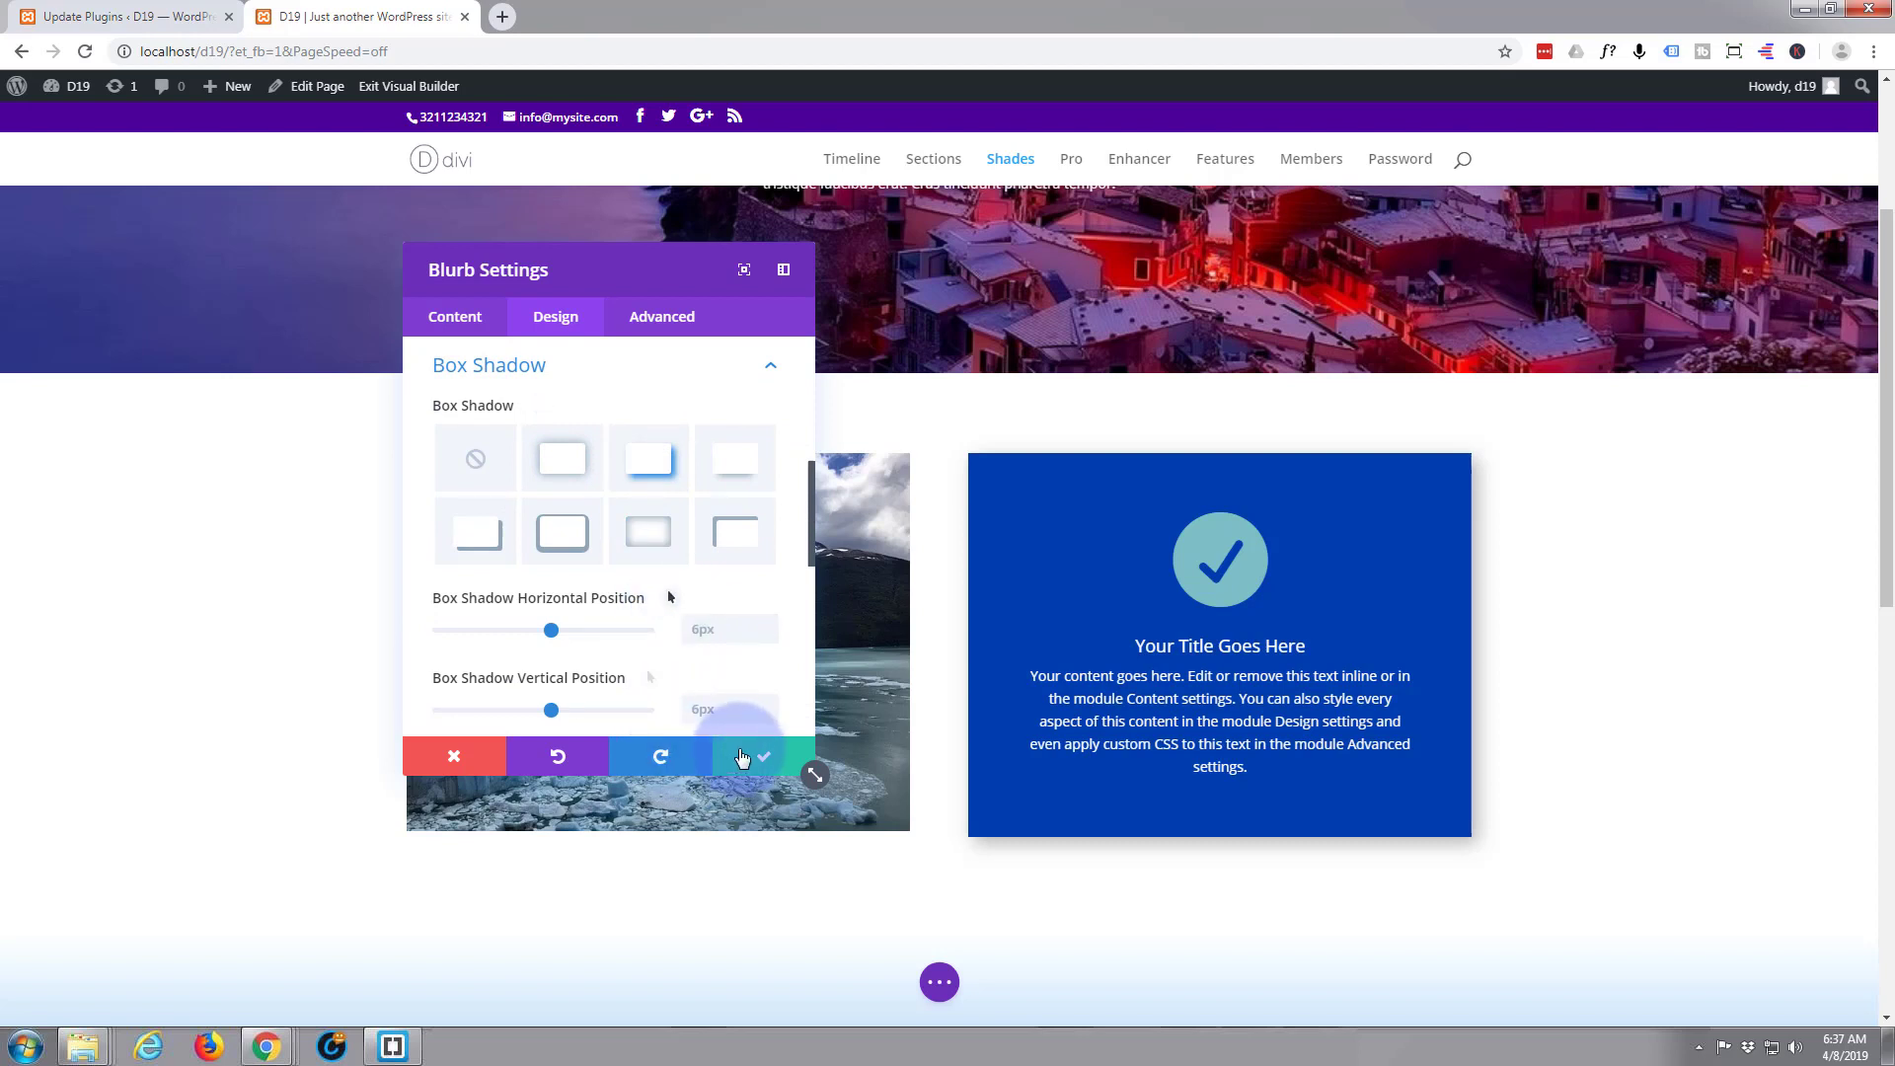
{"action": "left_click", "coordinate": [753, 761]}
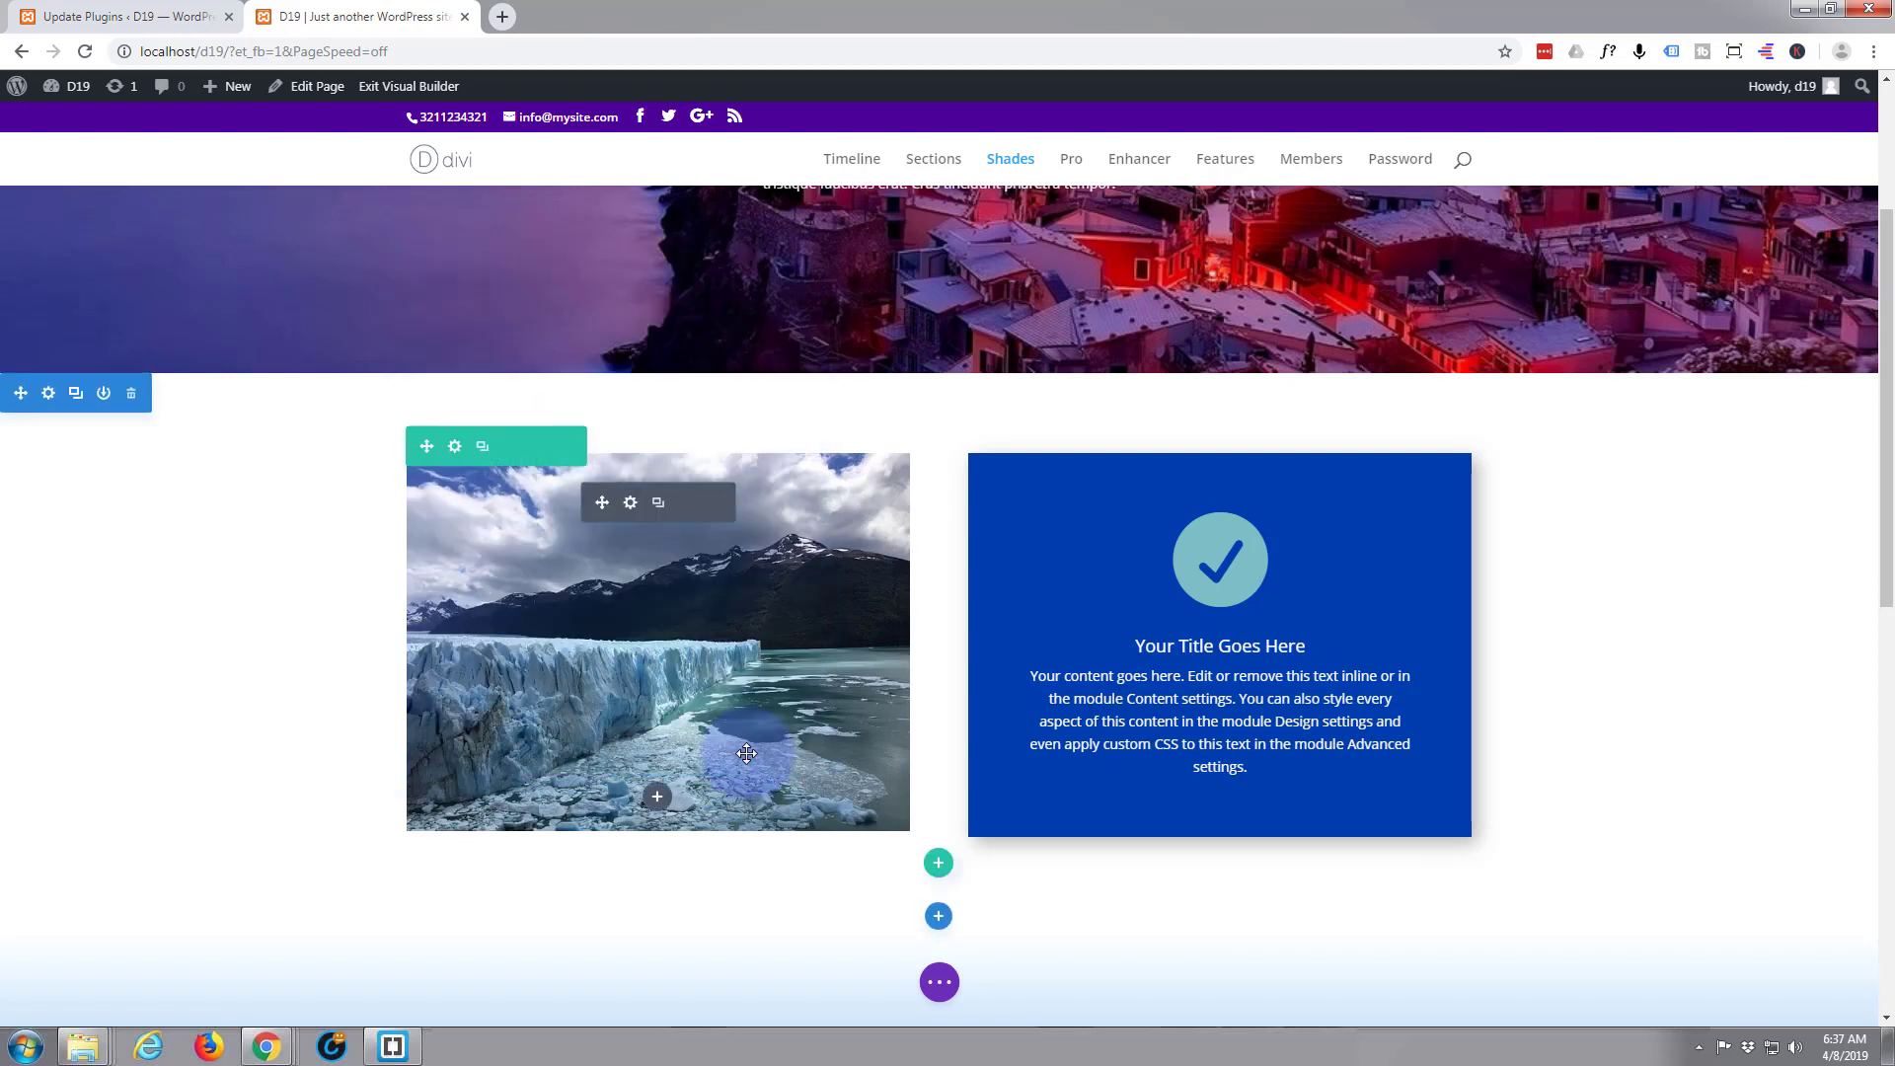
Step: Apply the same lower-right box shadow preset to the glacier image and save the module
{"action": "left_click", "coordinate": [629, 513]}
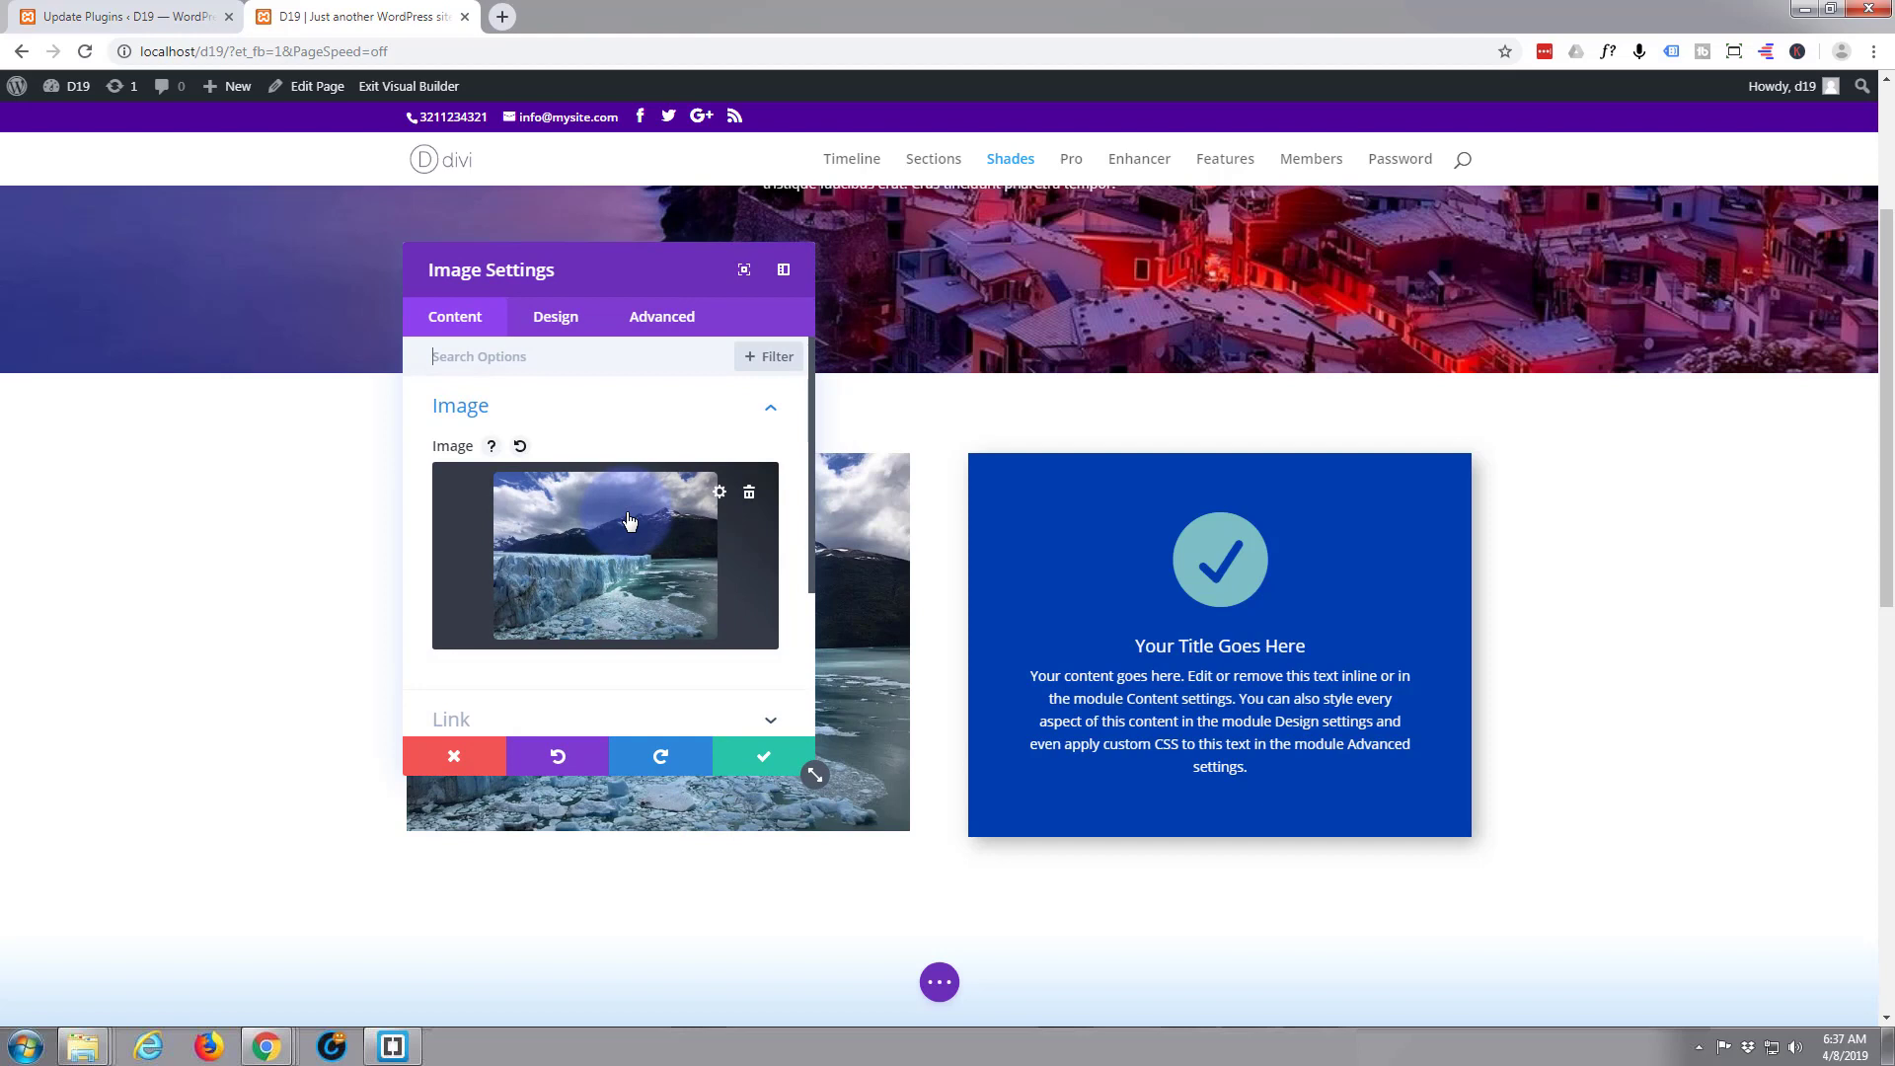
{"action": "left_click", "coordinate": [555, 322]}
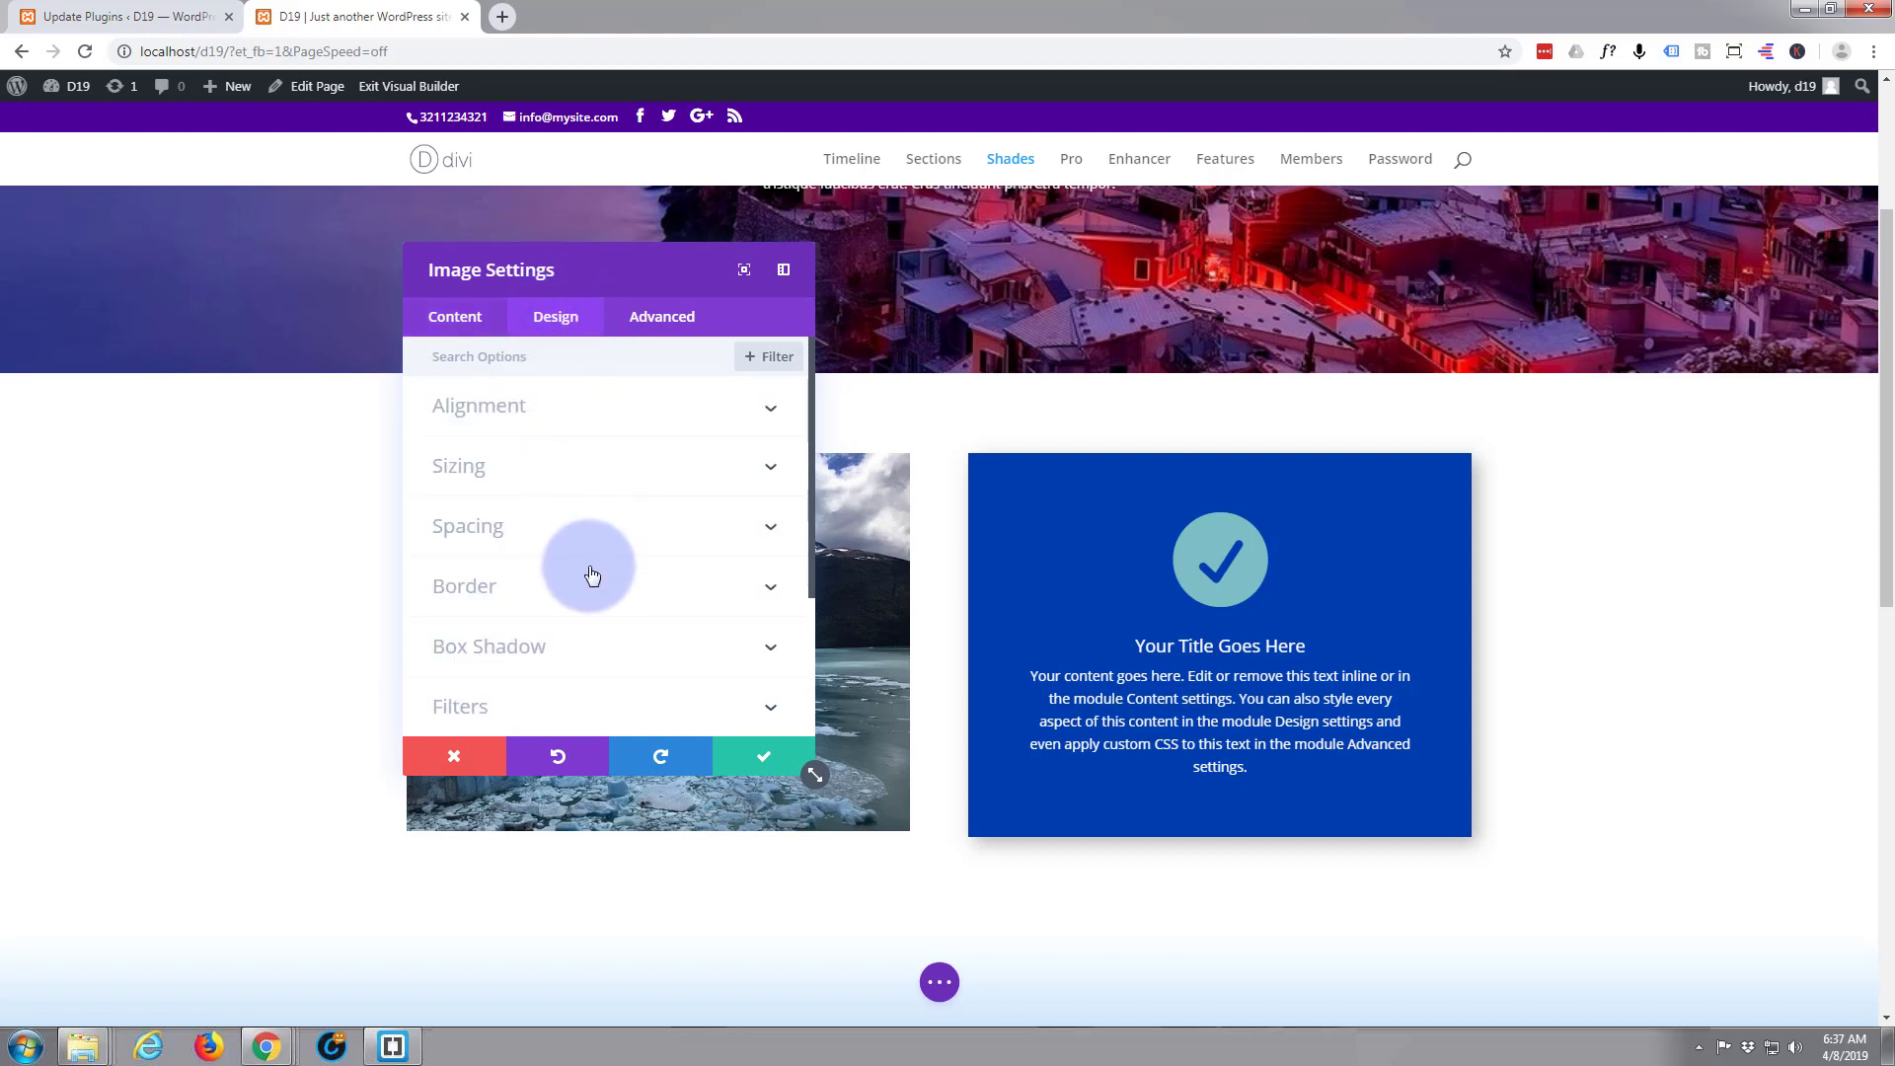
{"action": "left_click", "coordinate": [553, 652]}
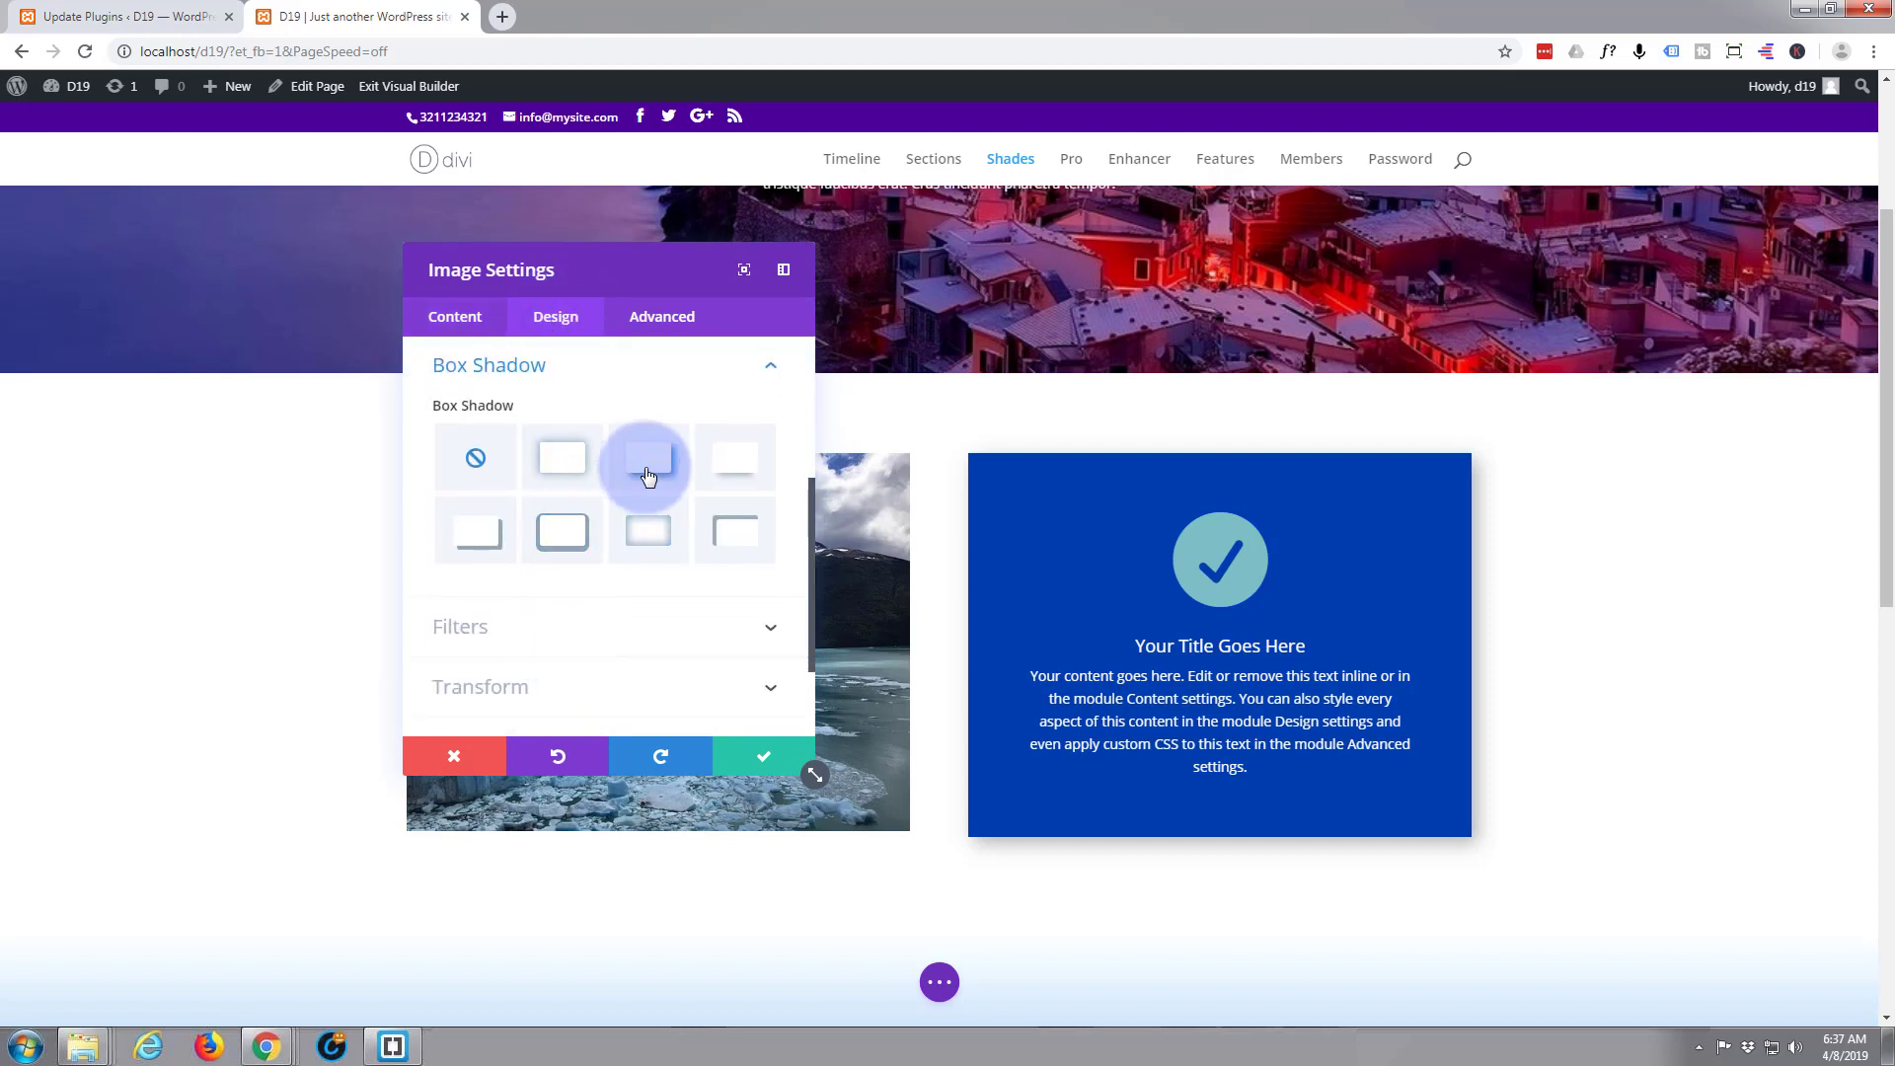
{"action": "left_click", "coordinate": [647, 460]}
{"action": "left_click", "coordinate": [760, 760]}
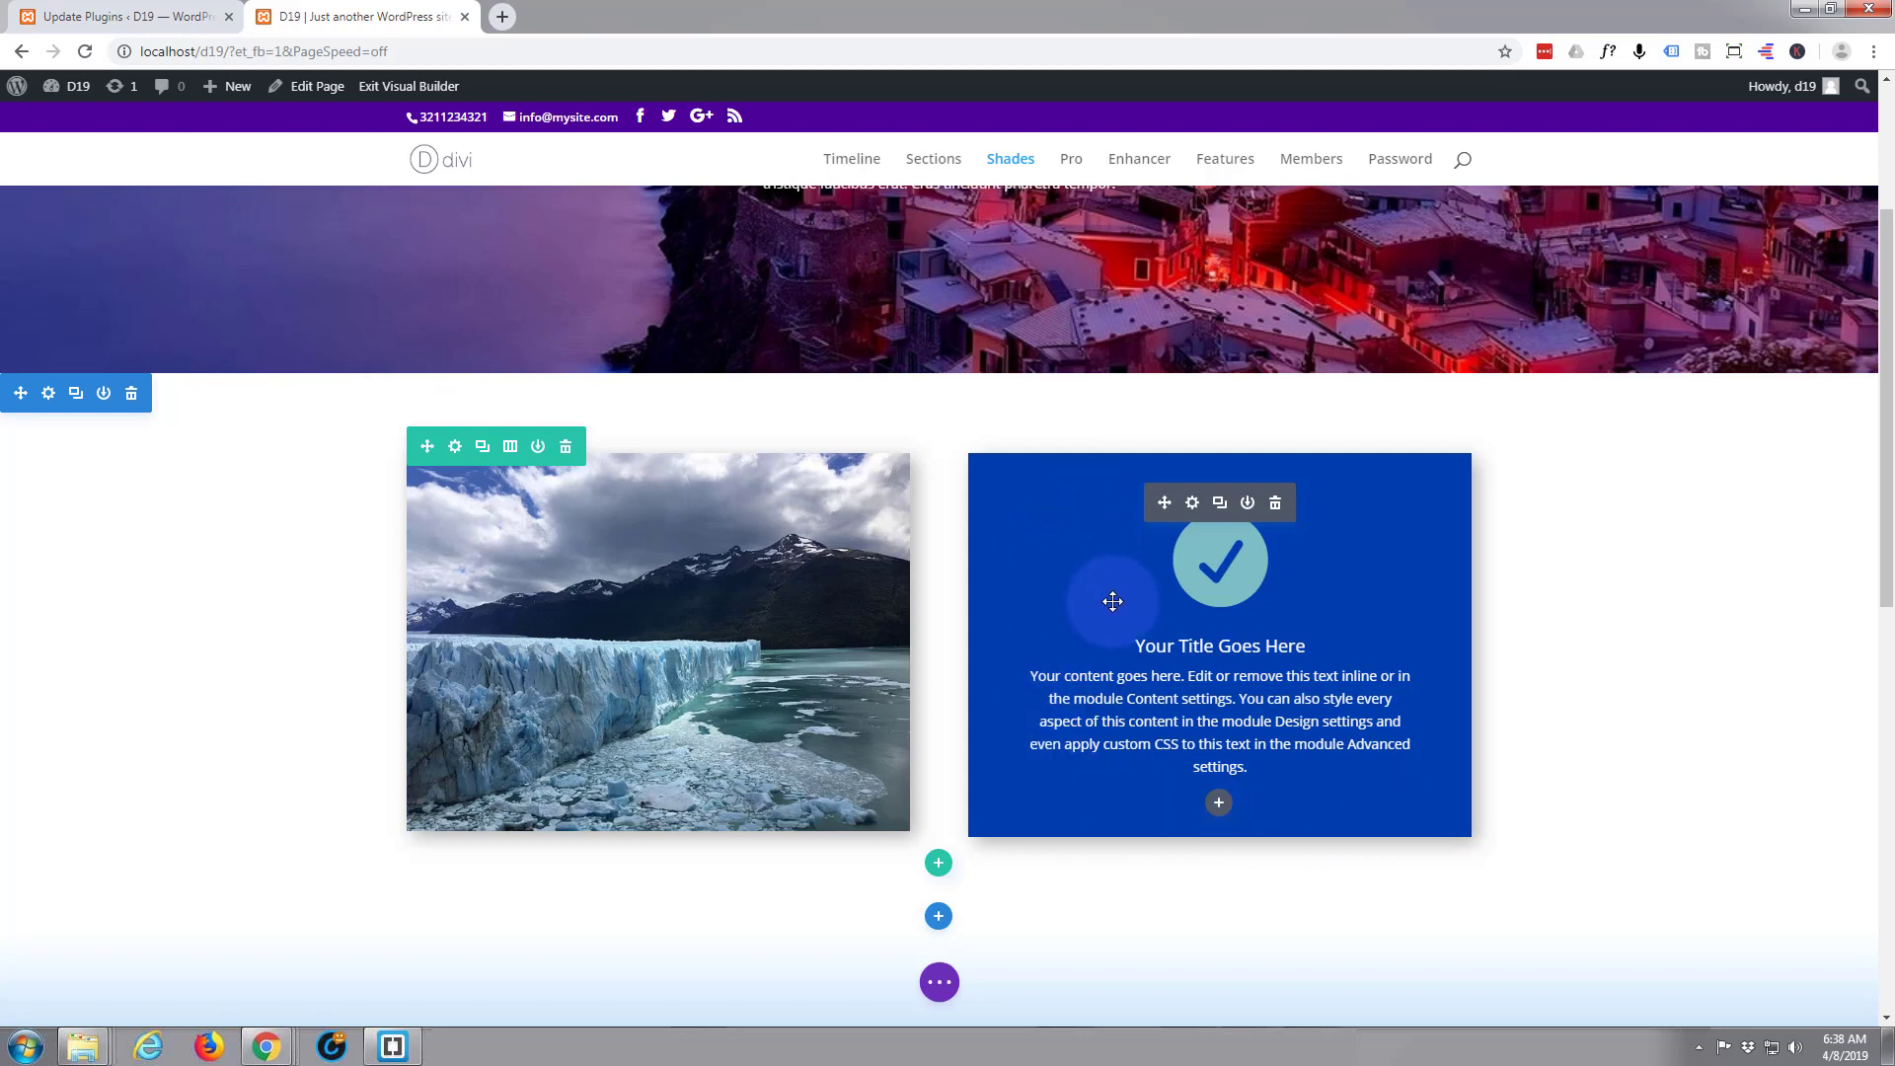
Step: Set the blurb's custom margin to 100px top and -100px left so it overlaps the image, and save the module
{"action": "left_click", "coordinate": [1192, 505]}
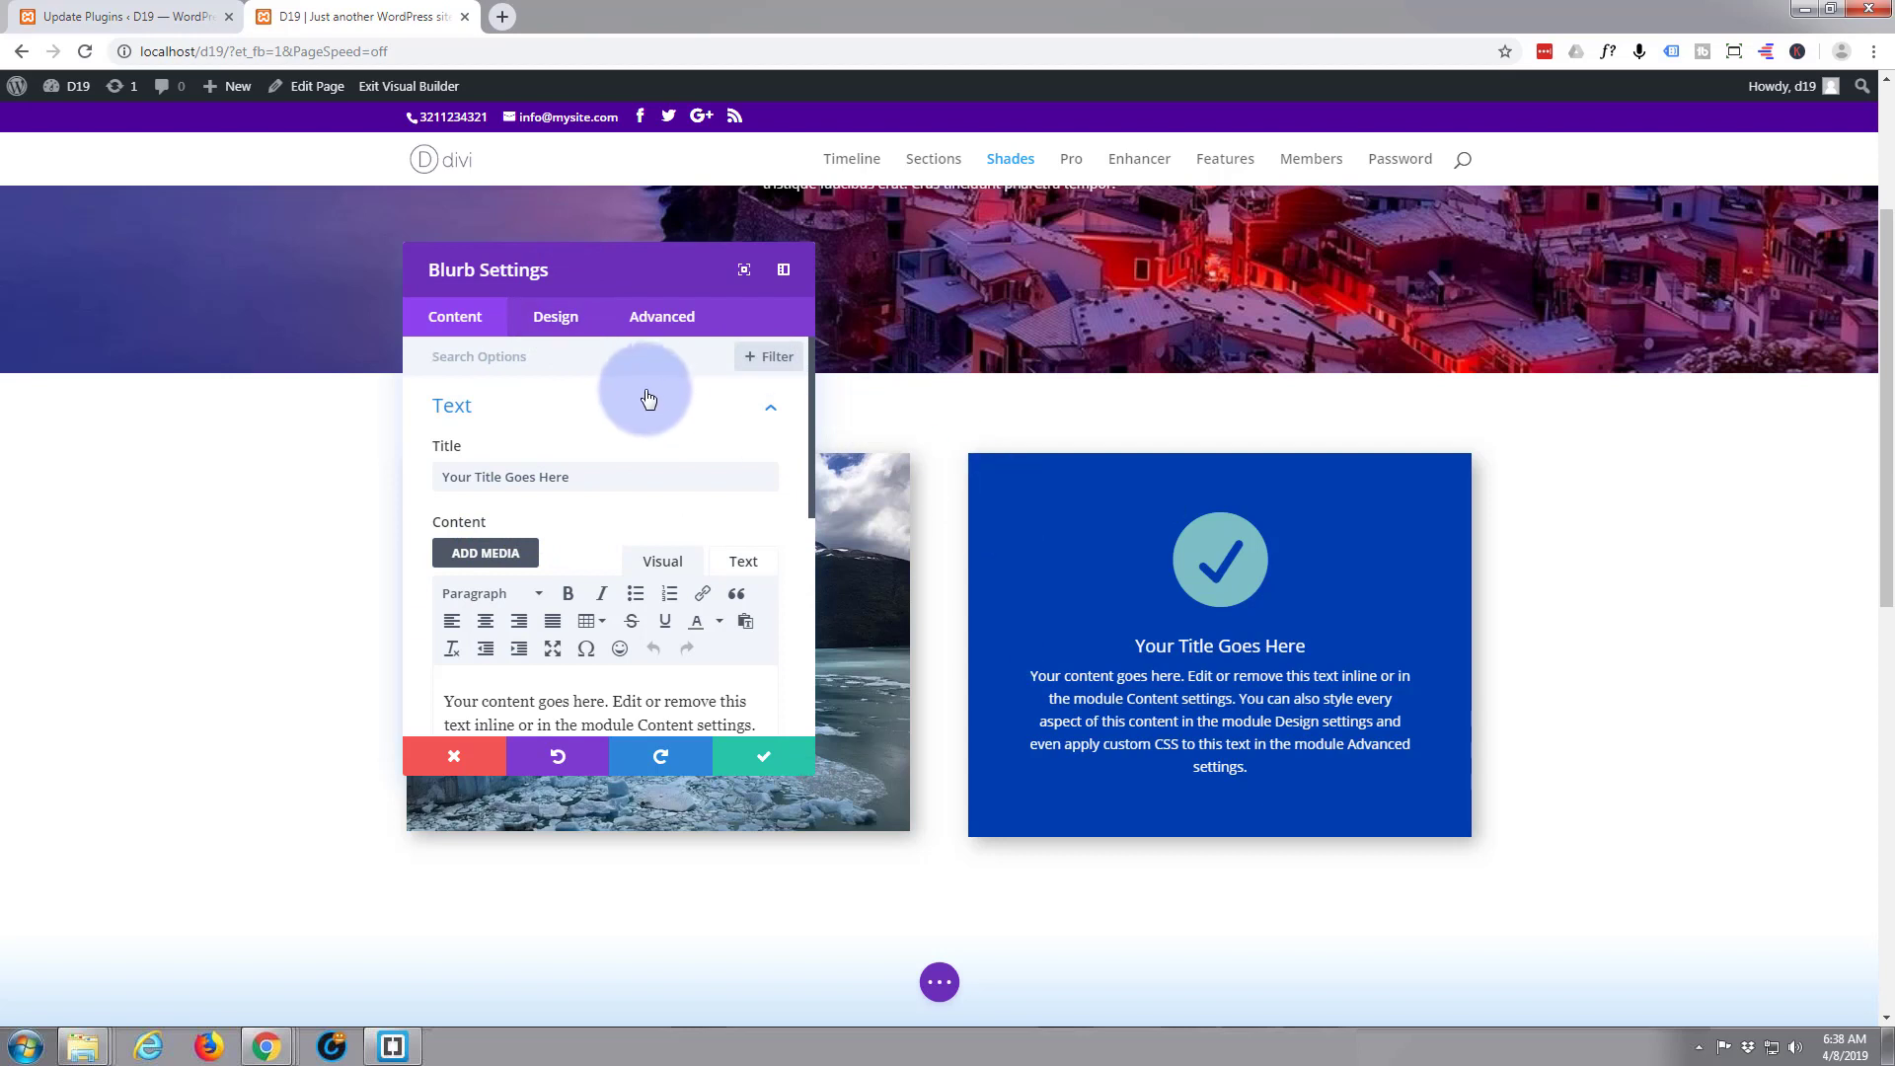
{"action": "left_click", "coordinate": [555, 318]}
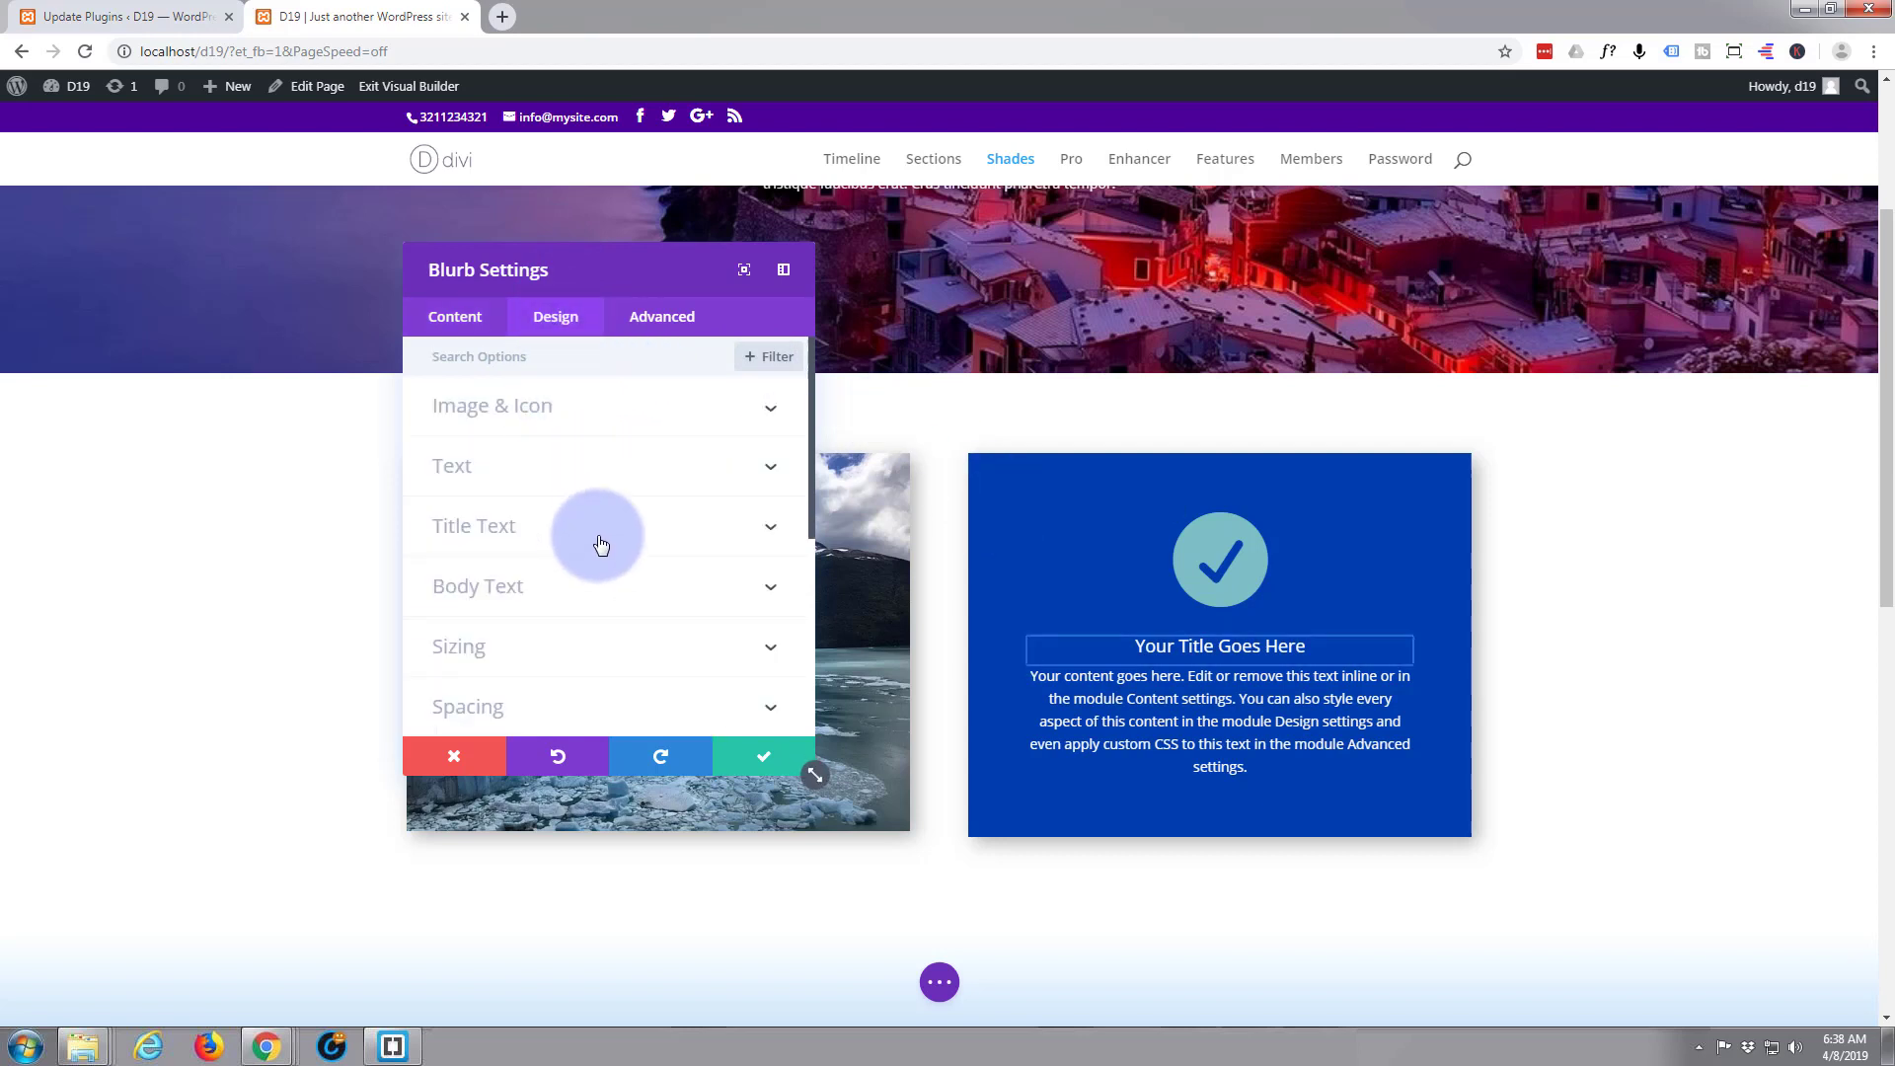
{"action": "scroll", "coordinate": [596, 548], "scroll_direction": "down", "scroll_amount": 3}
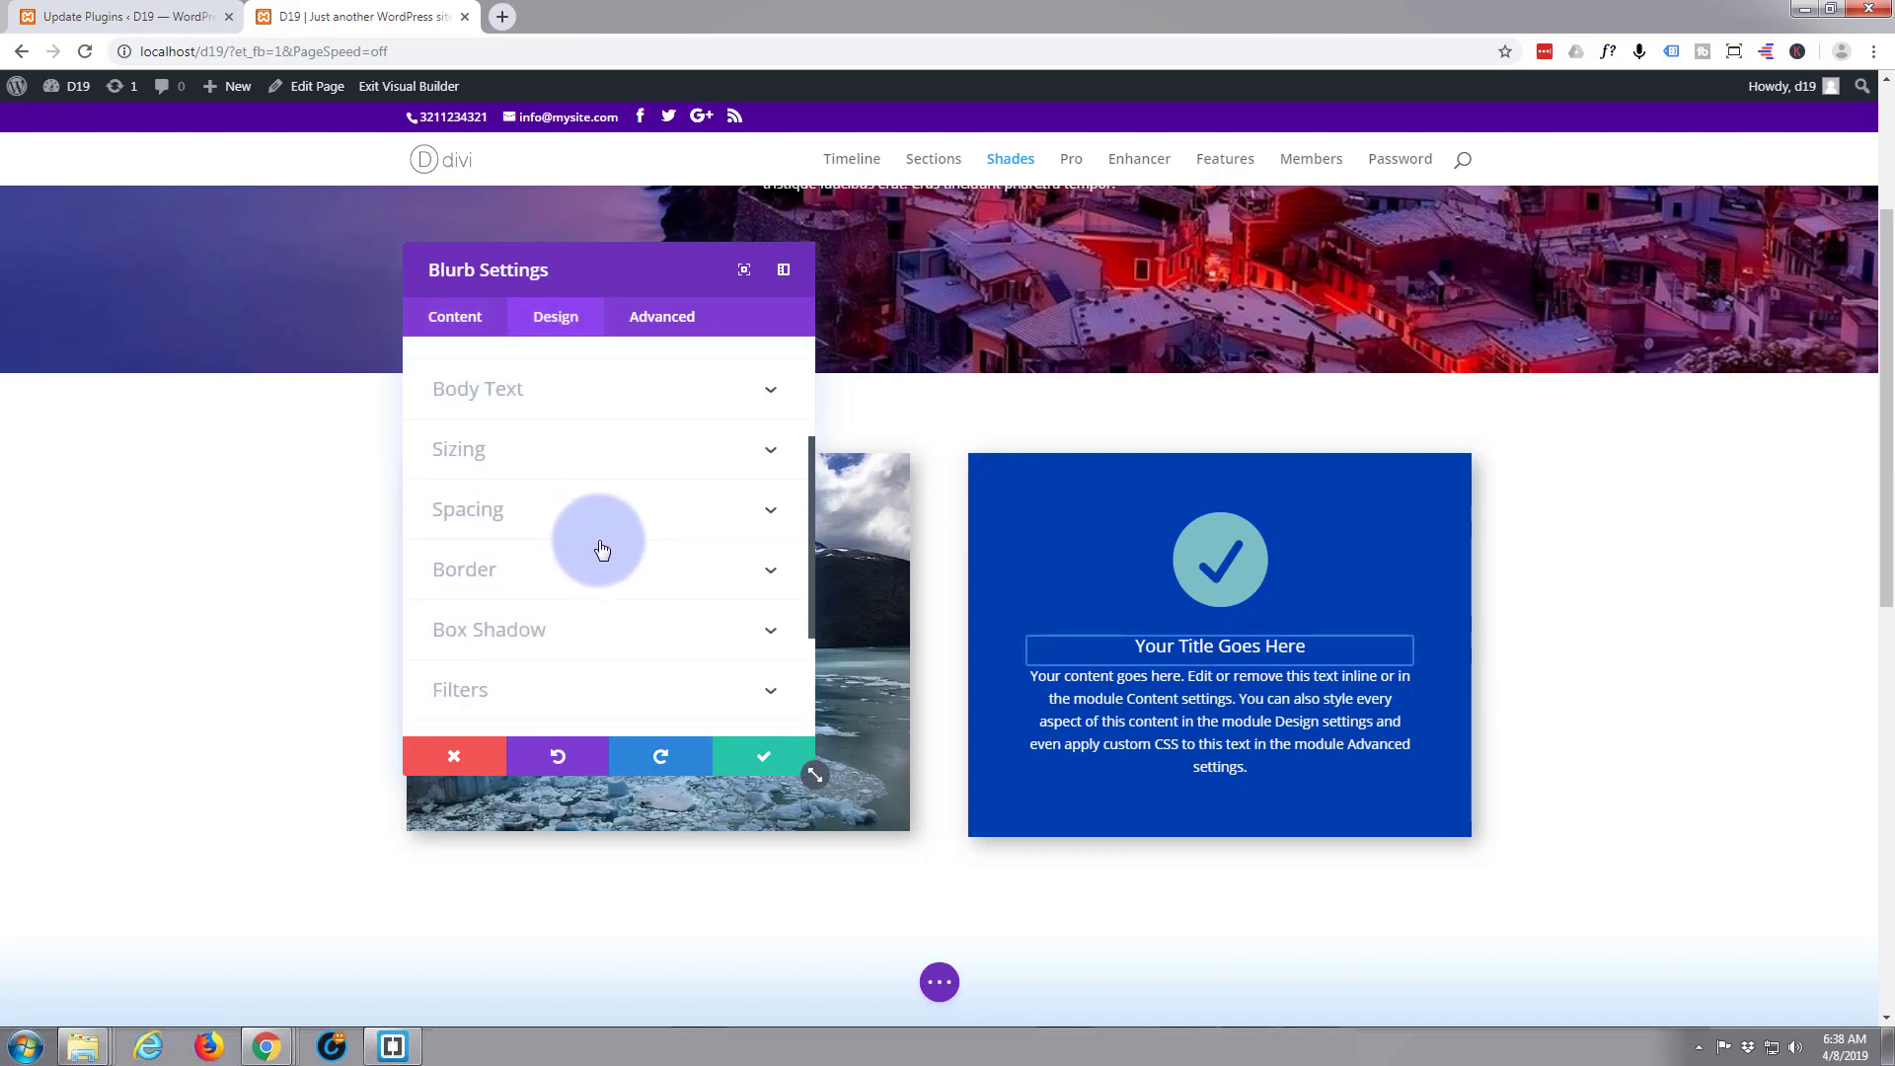
{"action": "left_click", "coordinate": [553, 516]}
{"action": "left_click_drag", "start_coordinate": [601, 279], "coordinate": [431, 284]}
{"action": "left_click", "coordinate": [410, 545]}
{"action": "left_click", "coordinate": [413, 709]}
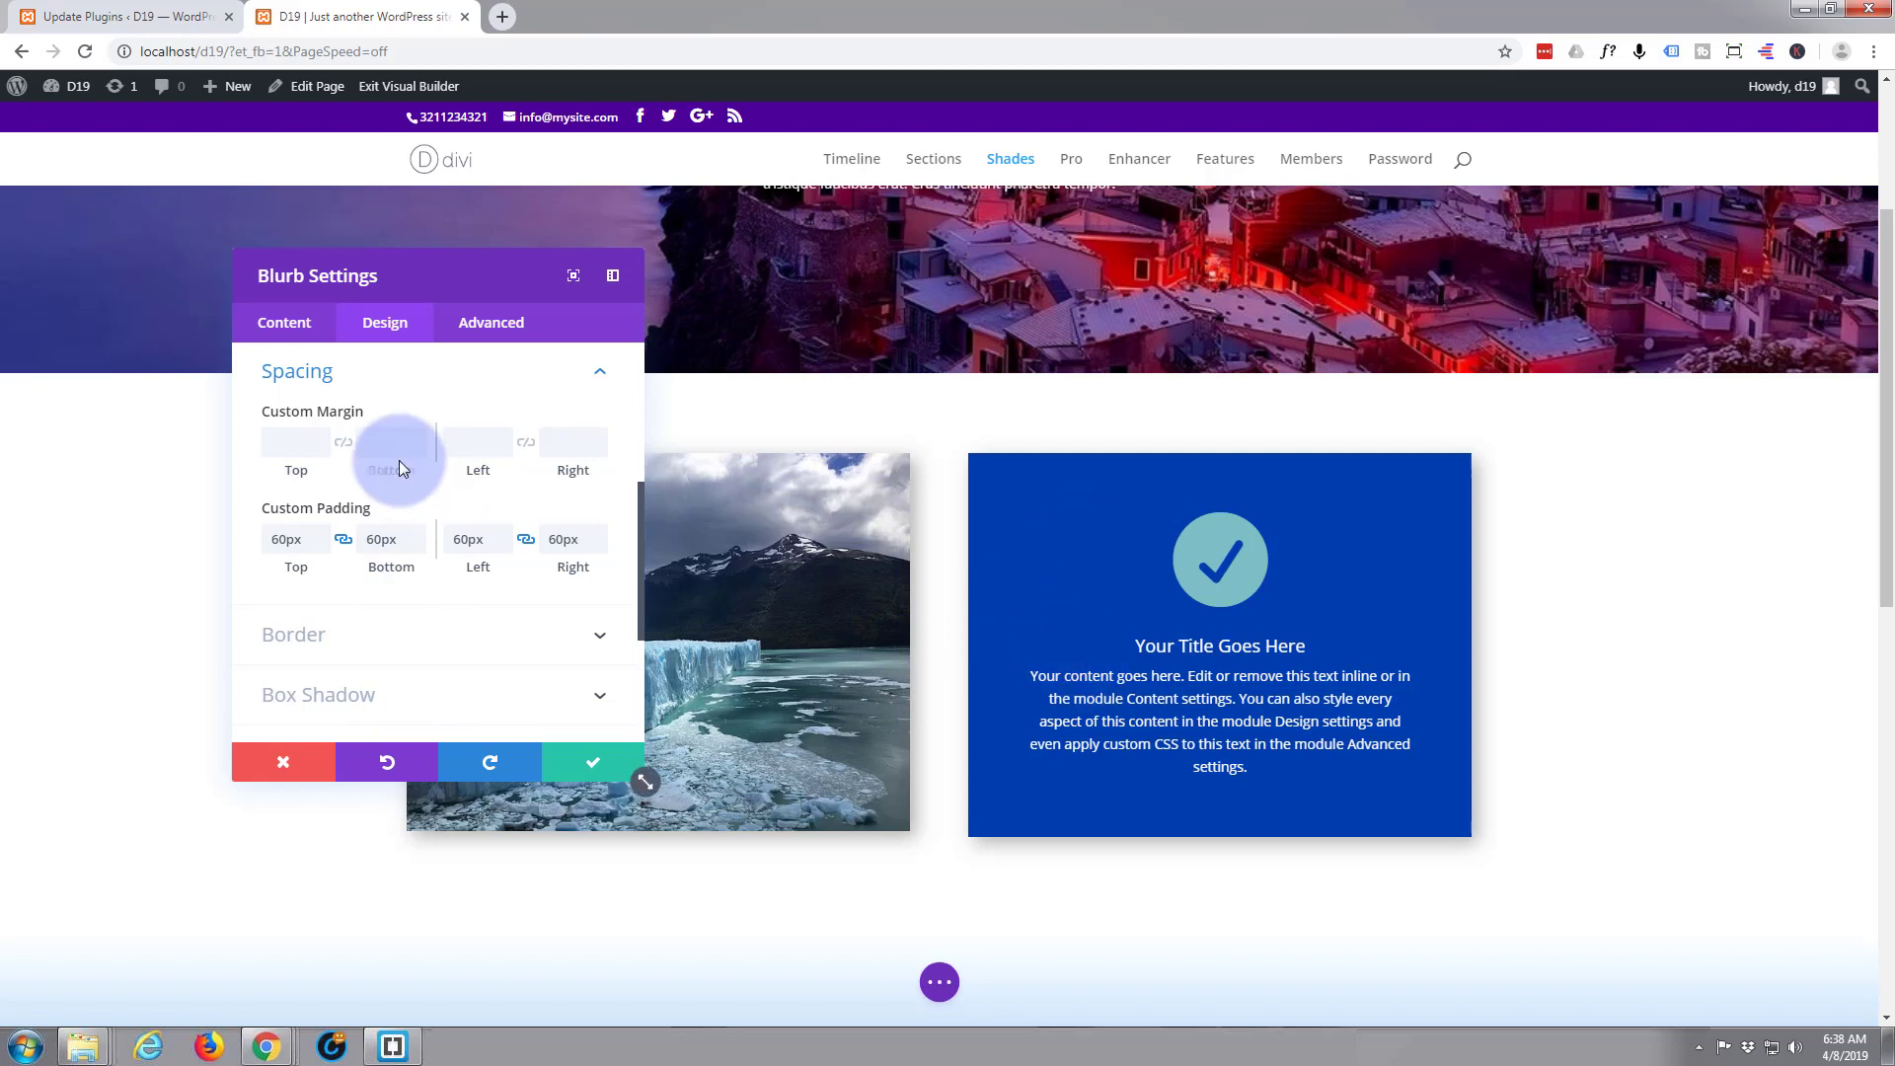
{"action": "left_click", "coordinate": [280, 446]}
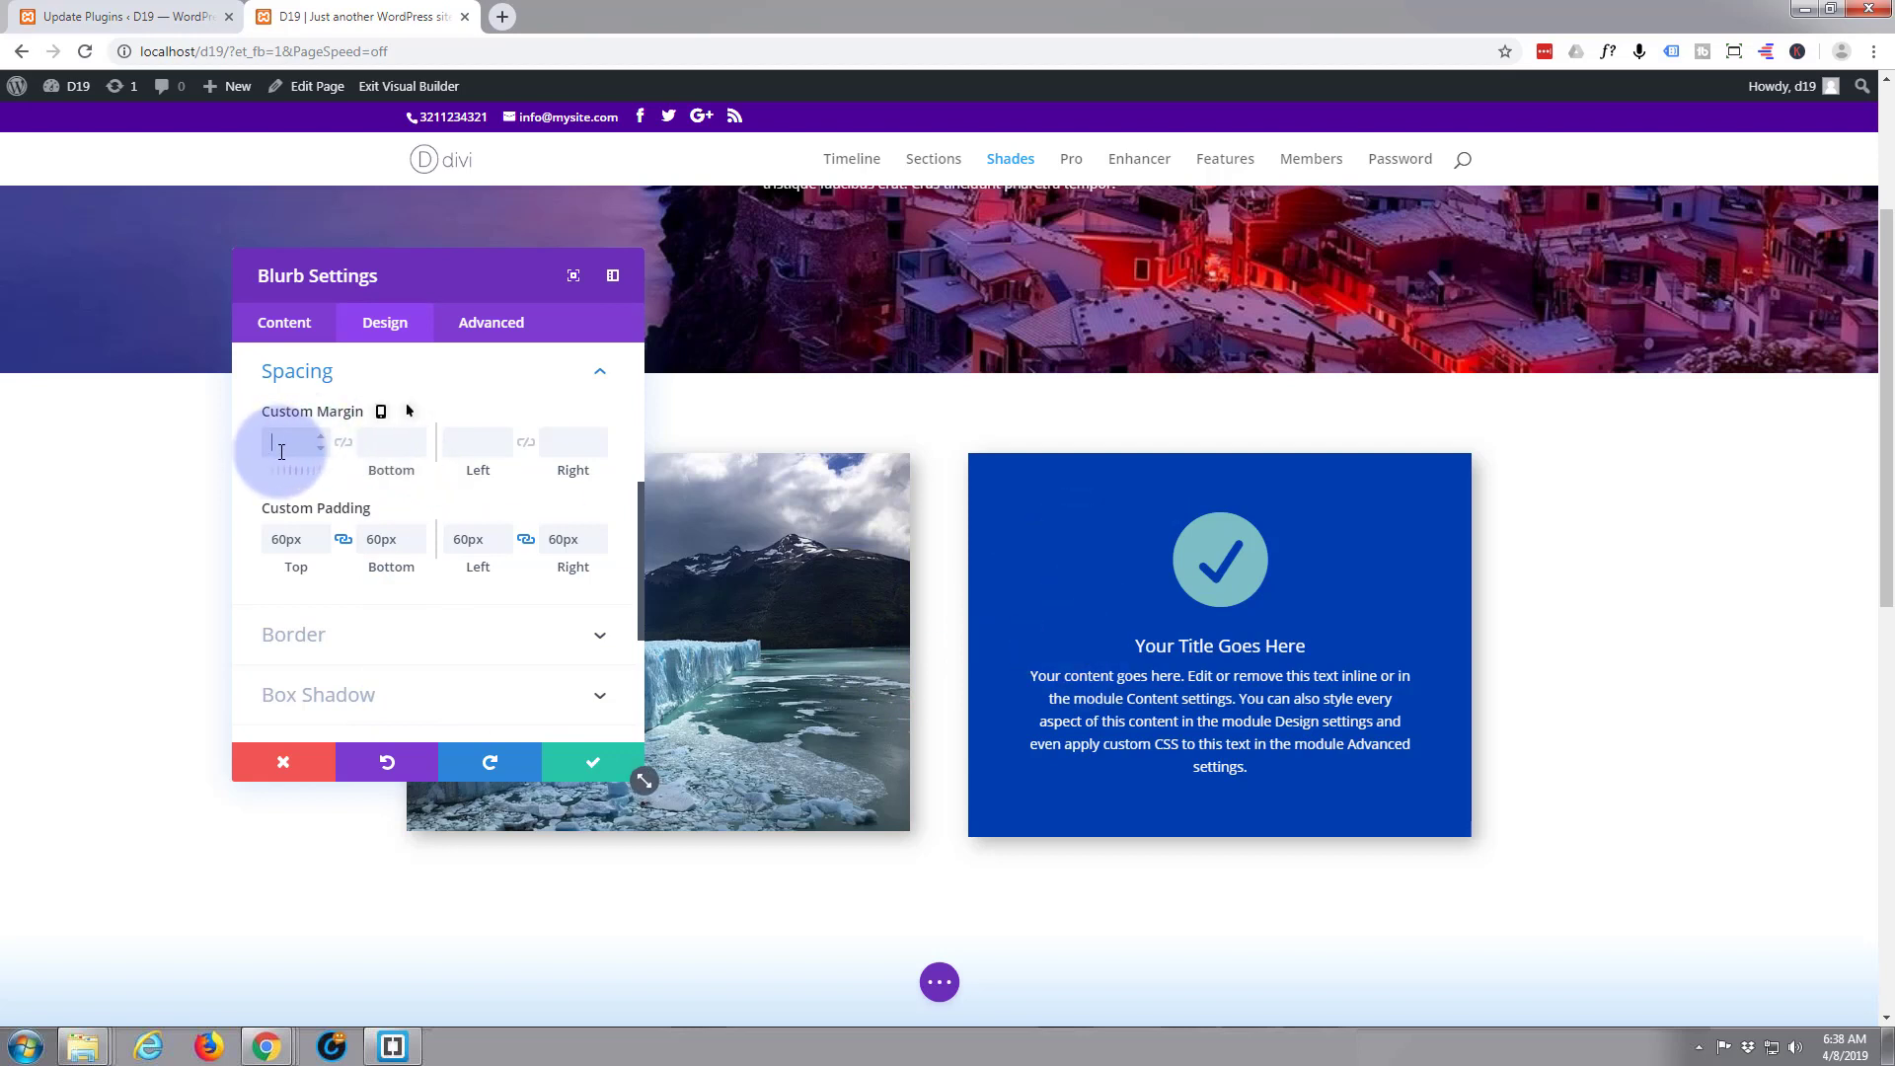
{"action": "left_click", "coordinate": [338, 482]}
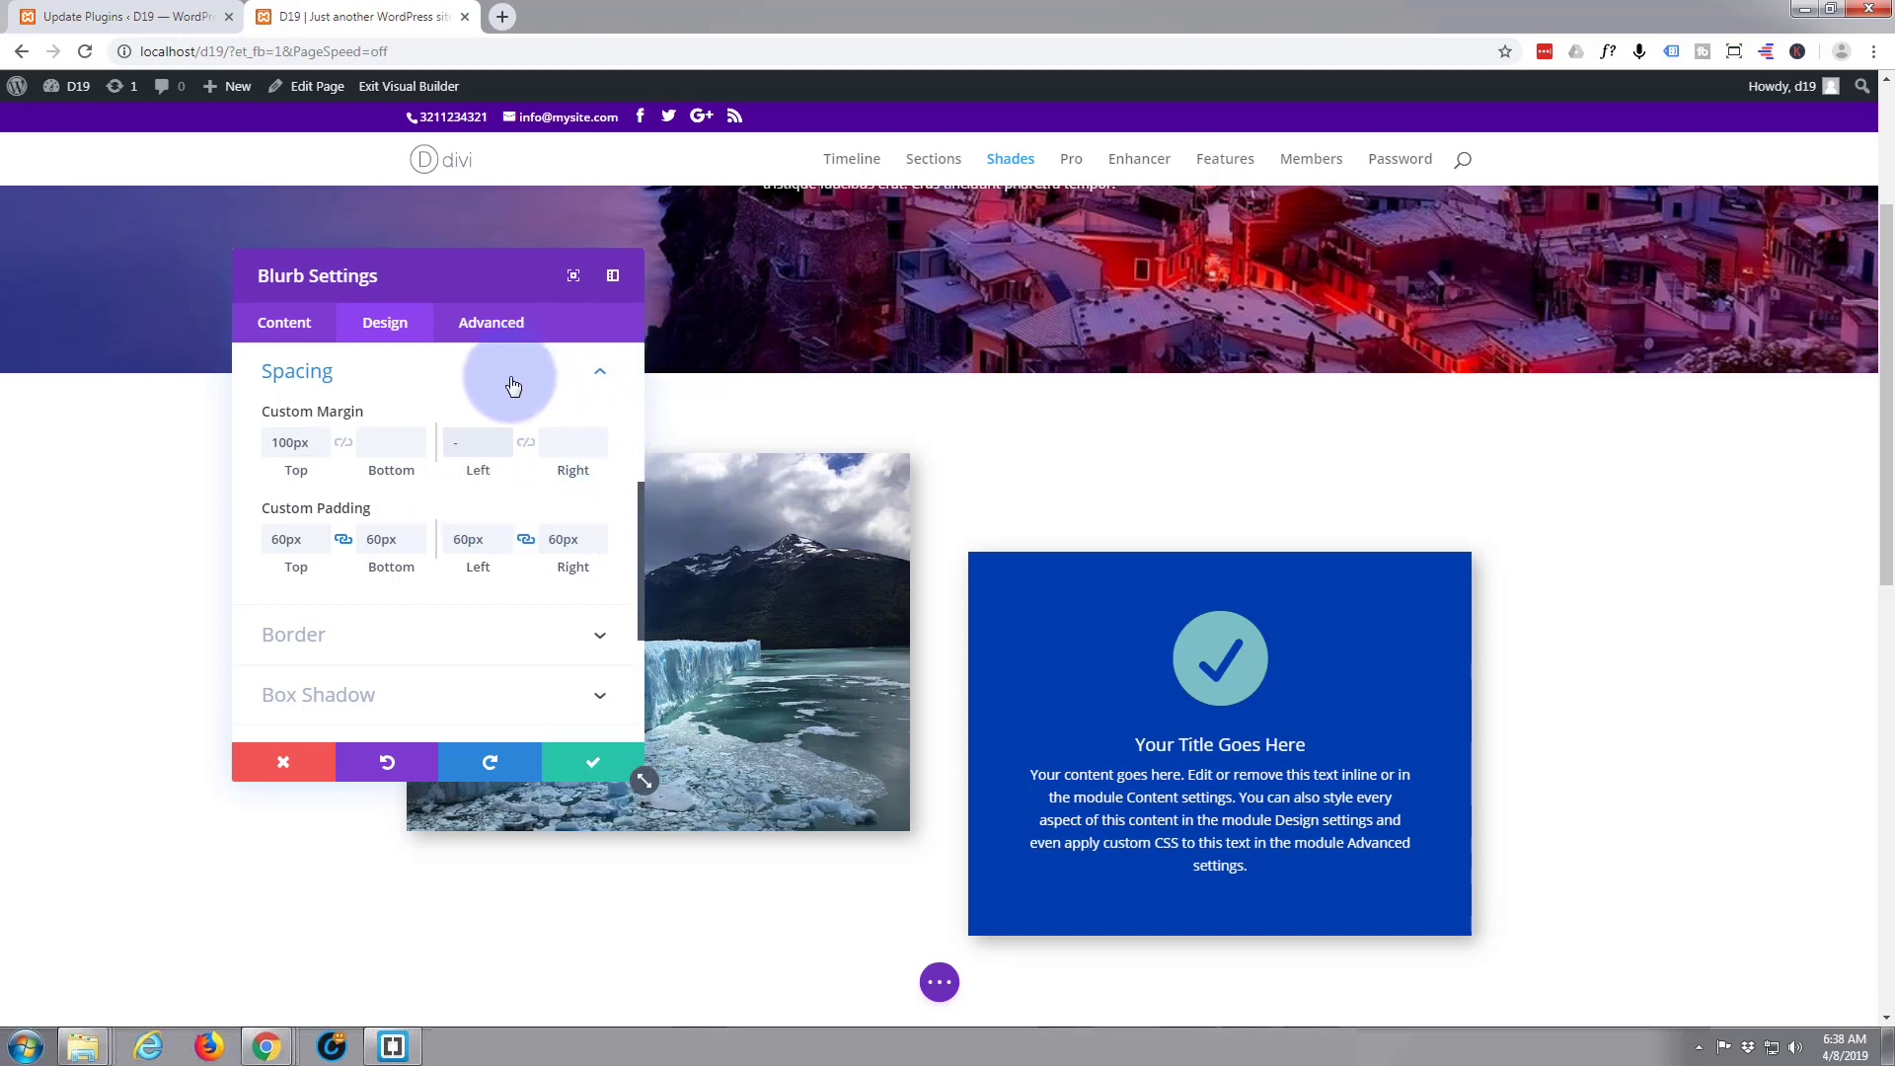
{"action": "type", "text": "px"}
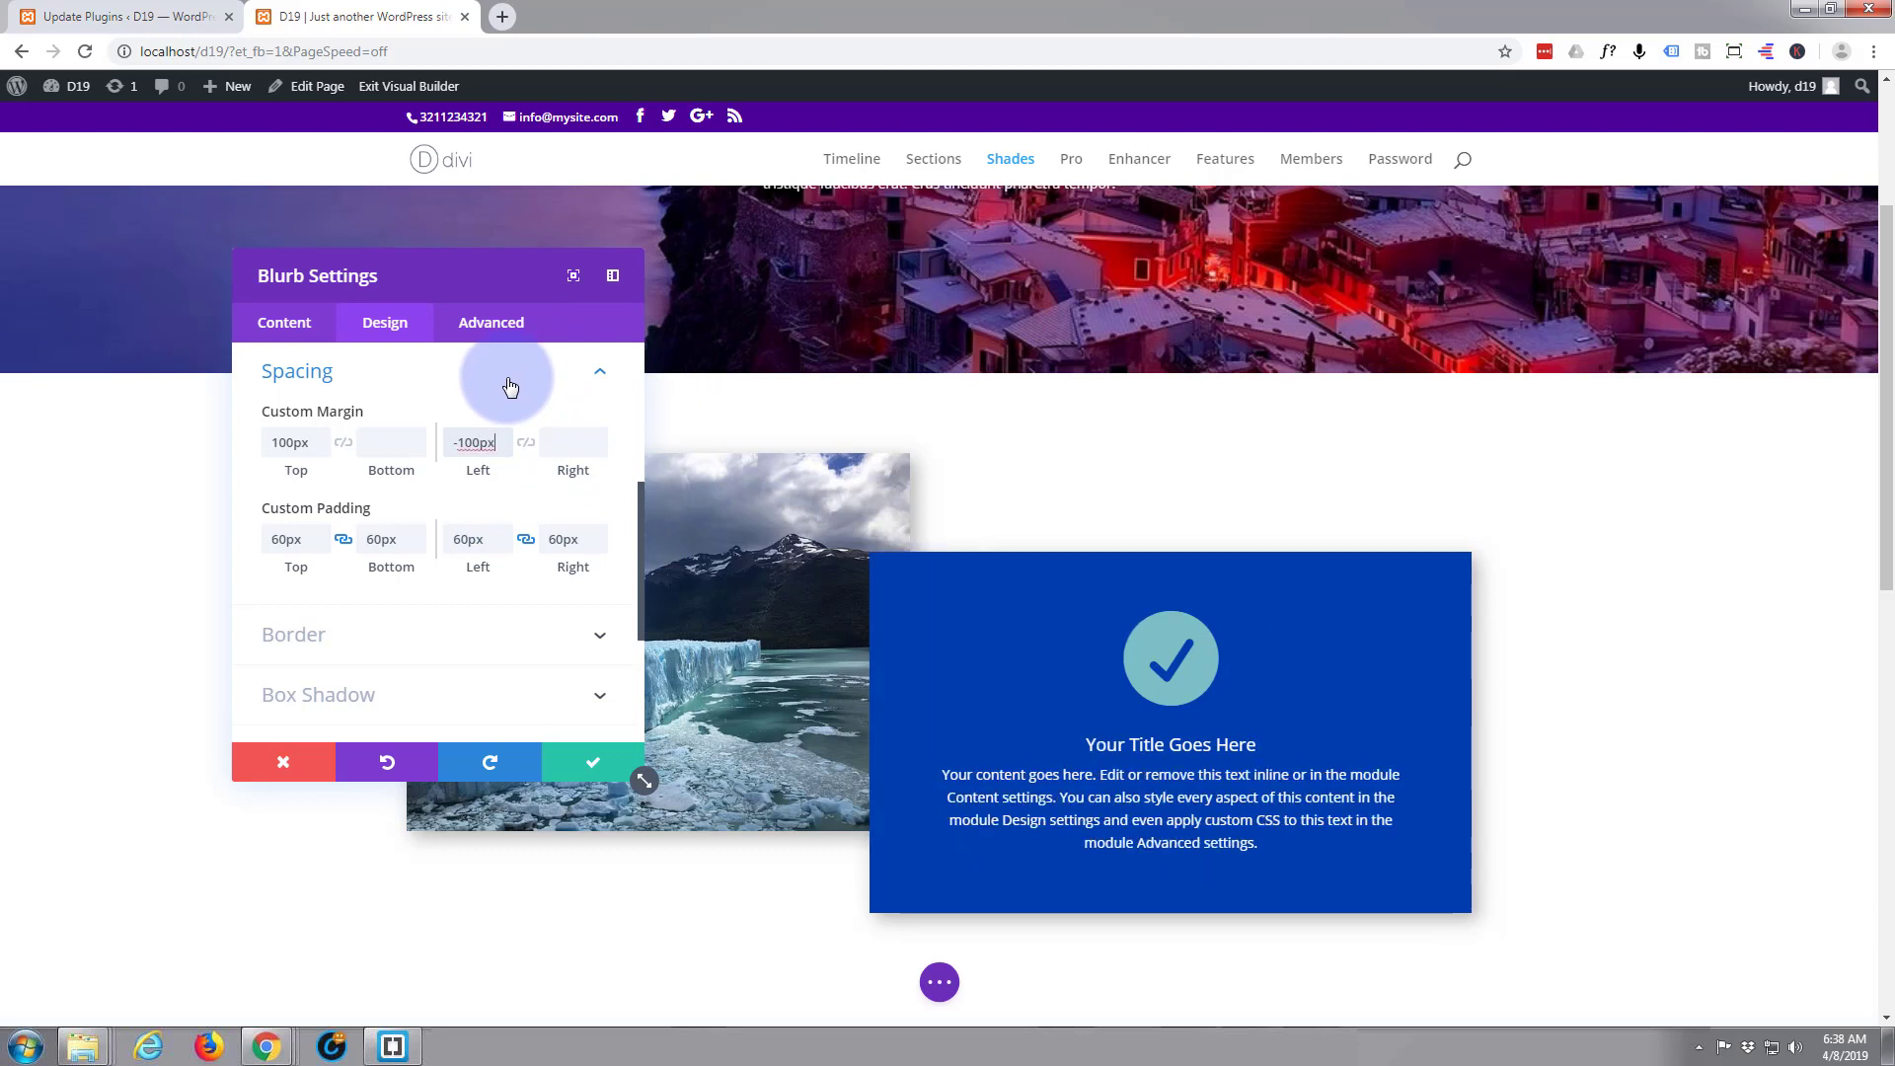
{"action": "left_click", "coordinate": [597, 762]}
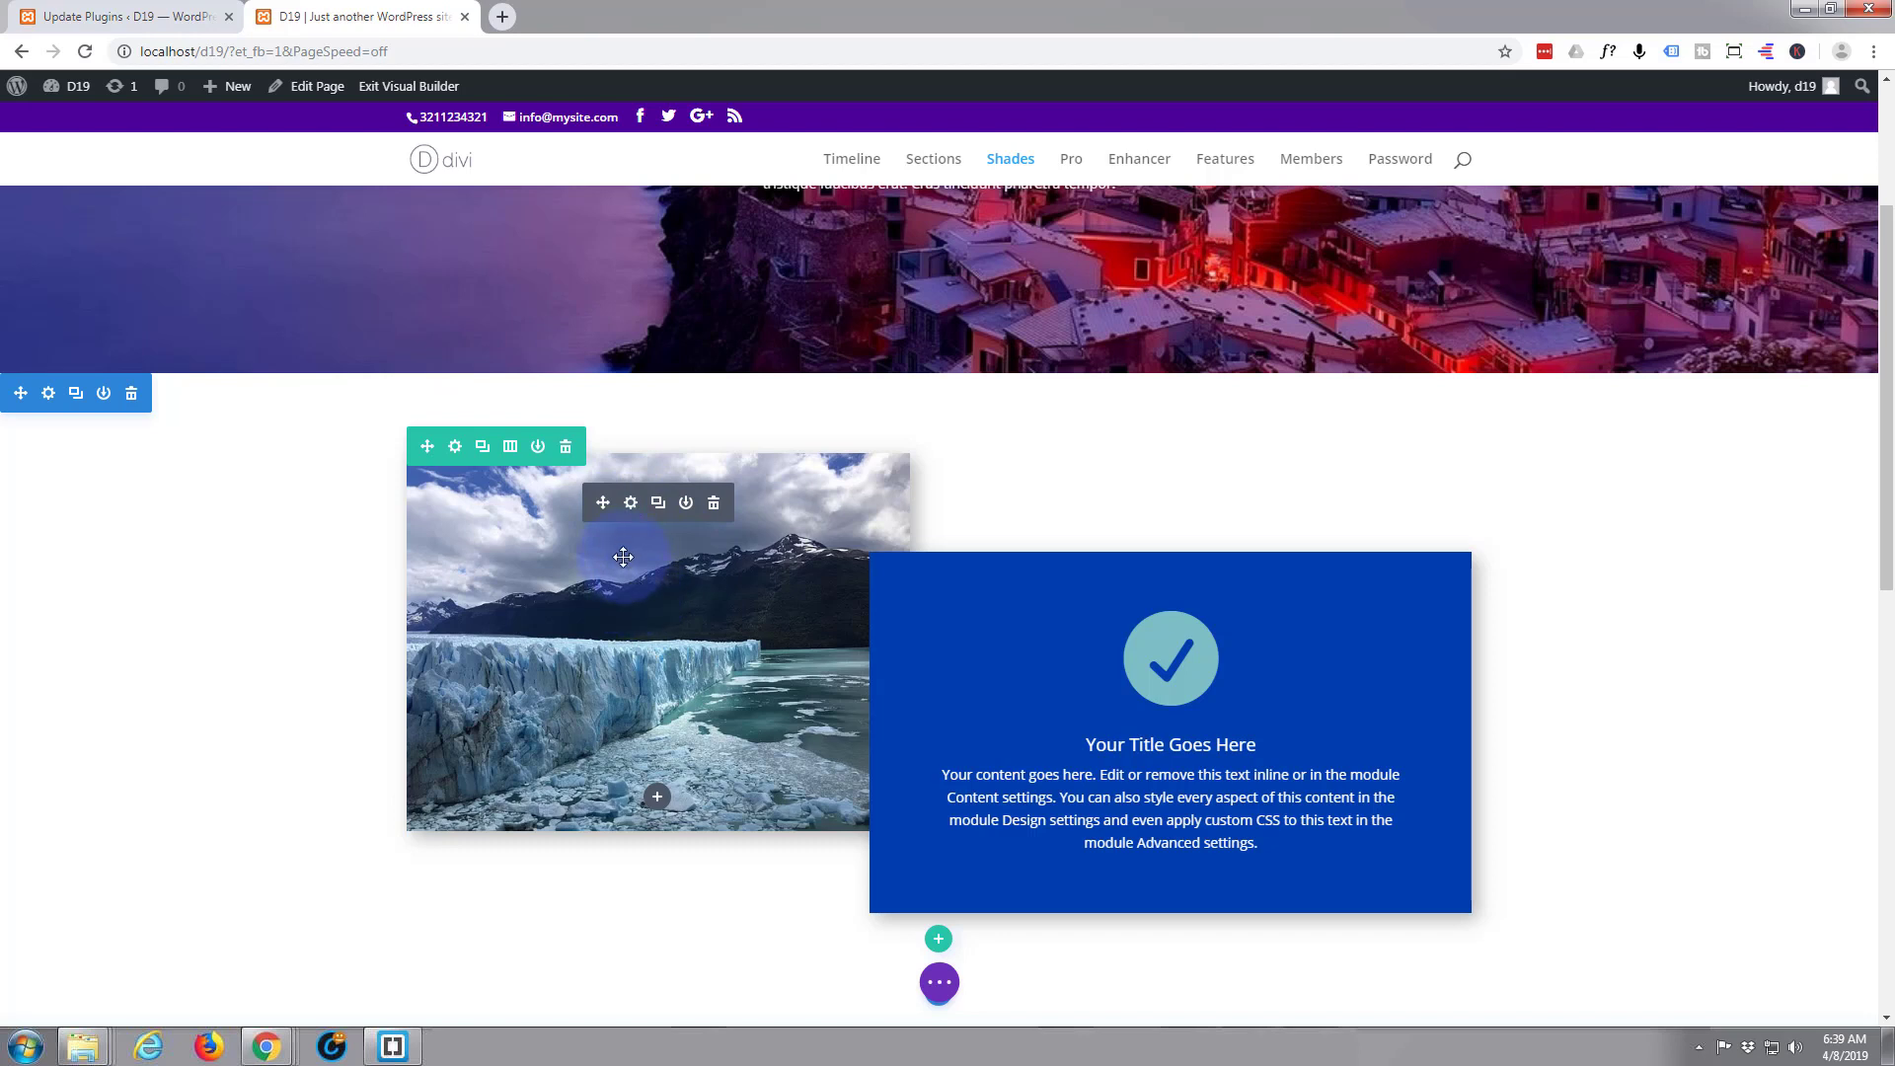
Step: Move the image's settings window off the glacier image and set the image's right custom margin to -100px
{"action": "left_click", "coordinate": [630, 504]}
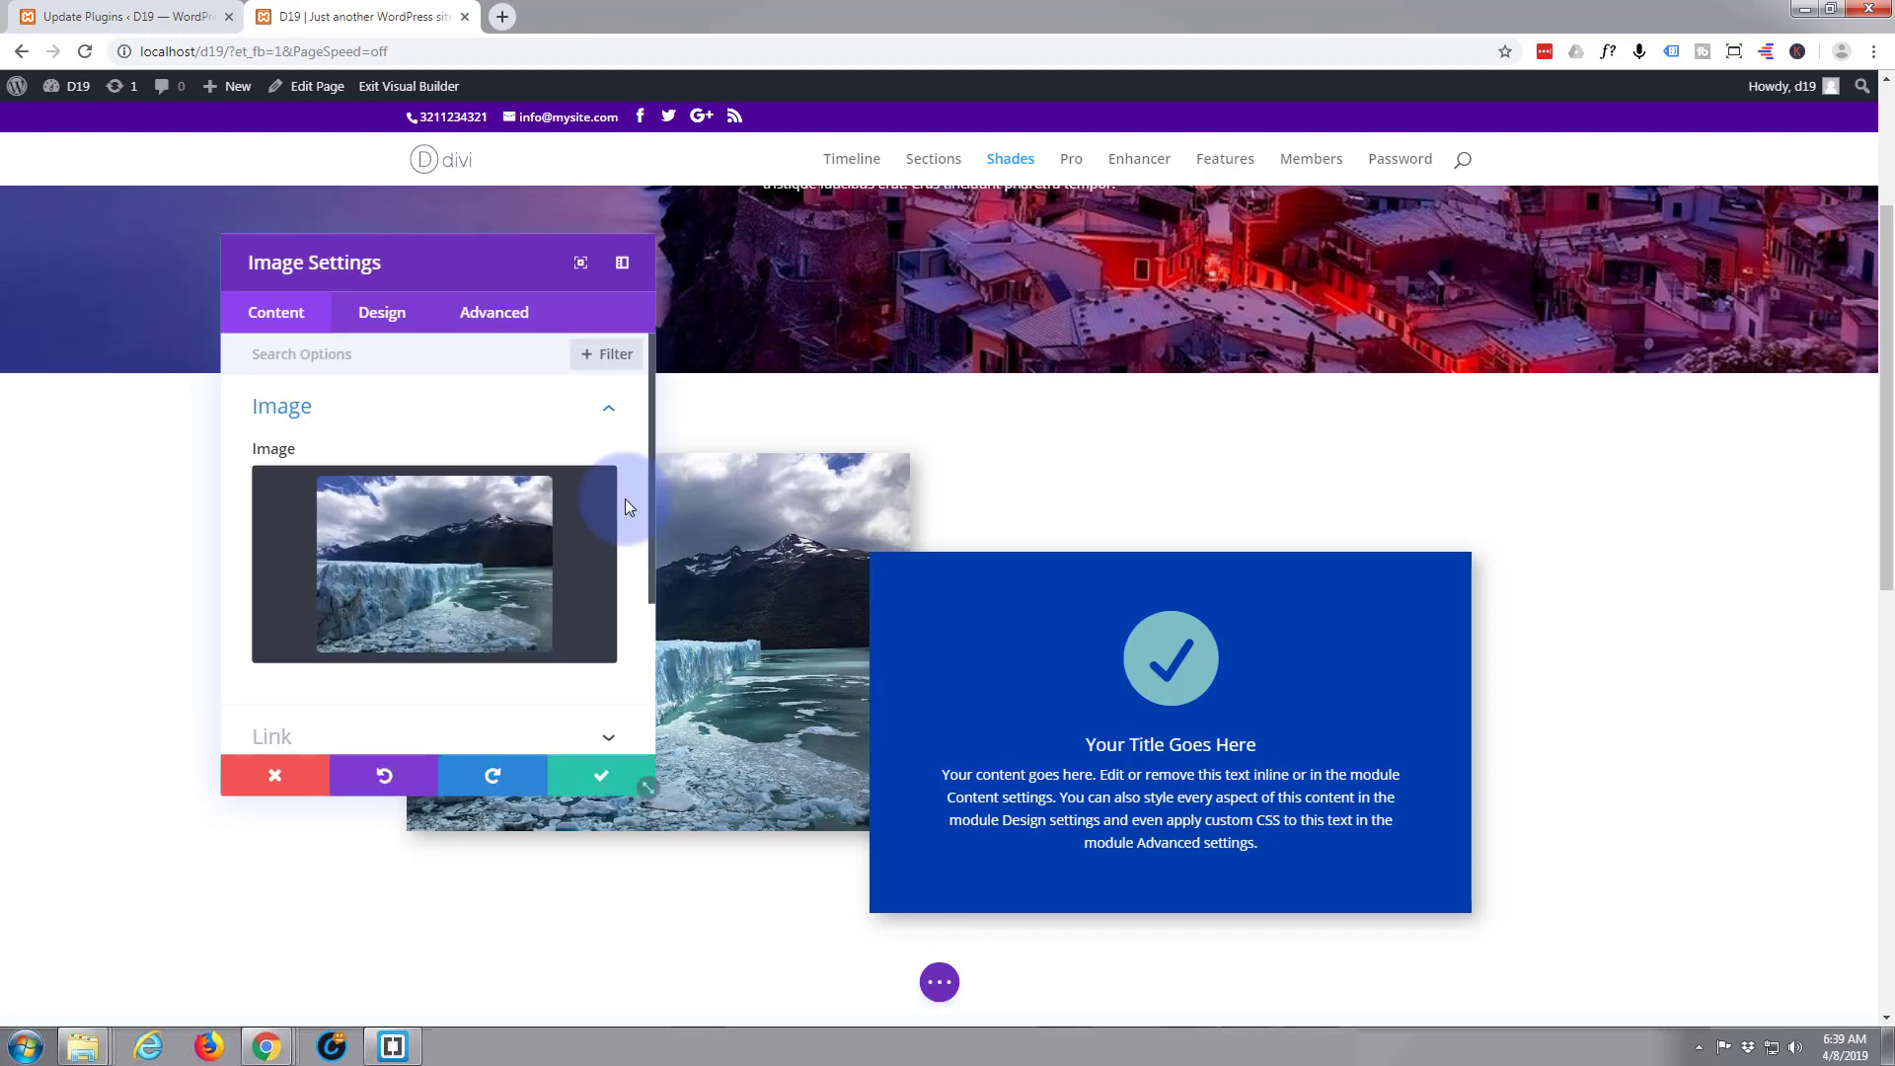
{"action": "left_click", "coordinate": [399, 325]}
{"action": "left_click", "coordinate": [388, 533]}
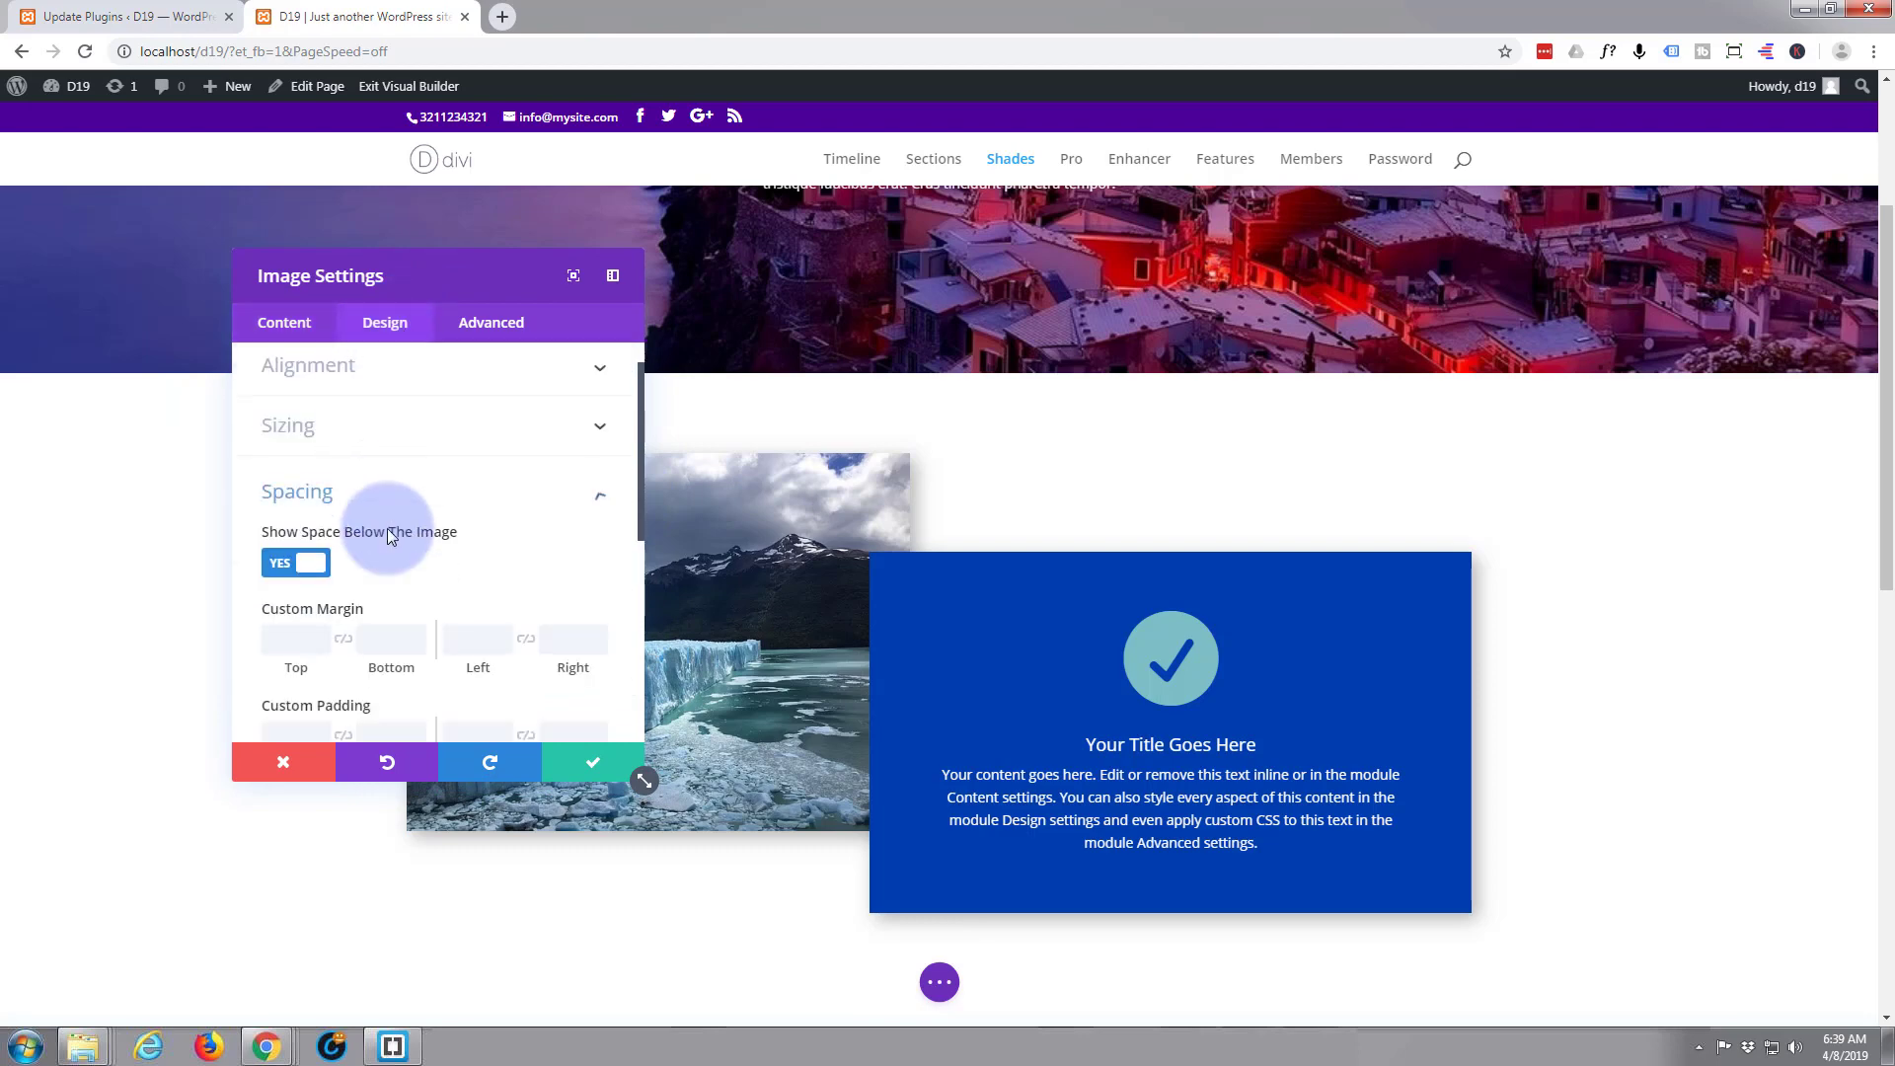
{"action": "left_click_drag", "start_coordinate": [466, 277], "coordinate": [1388, 298]}
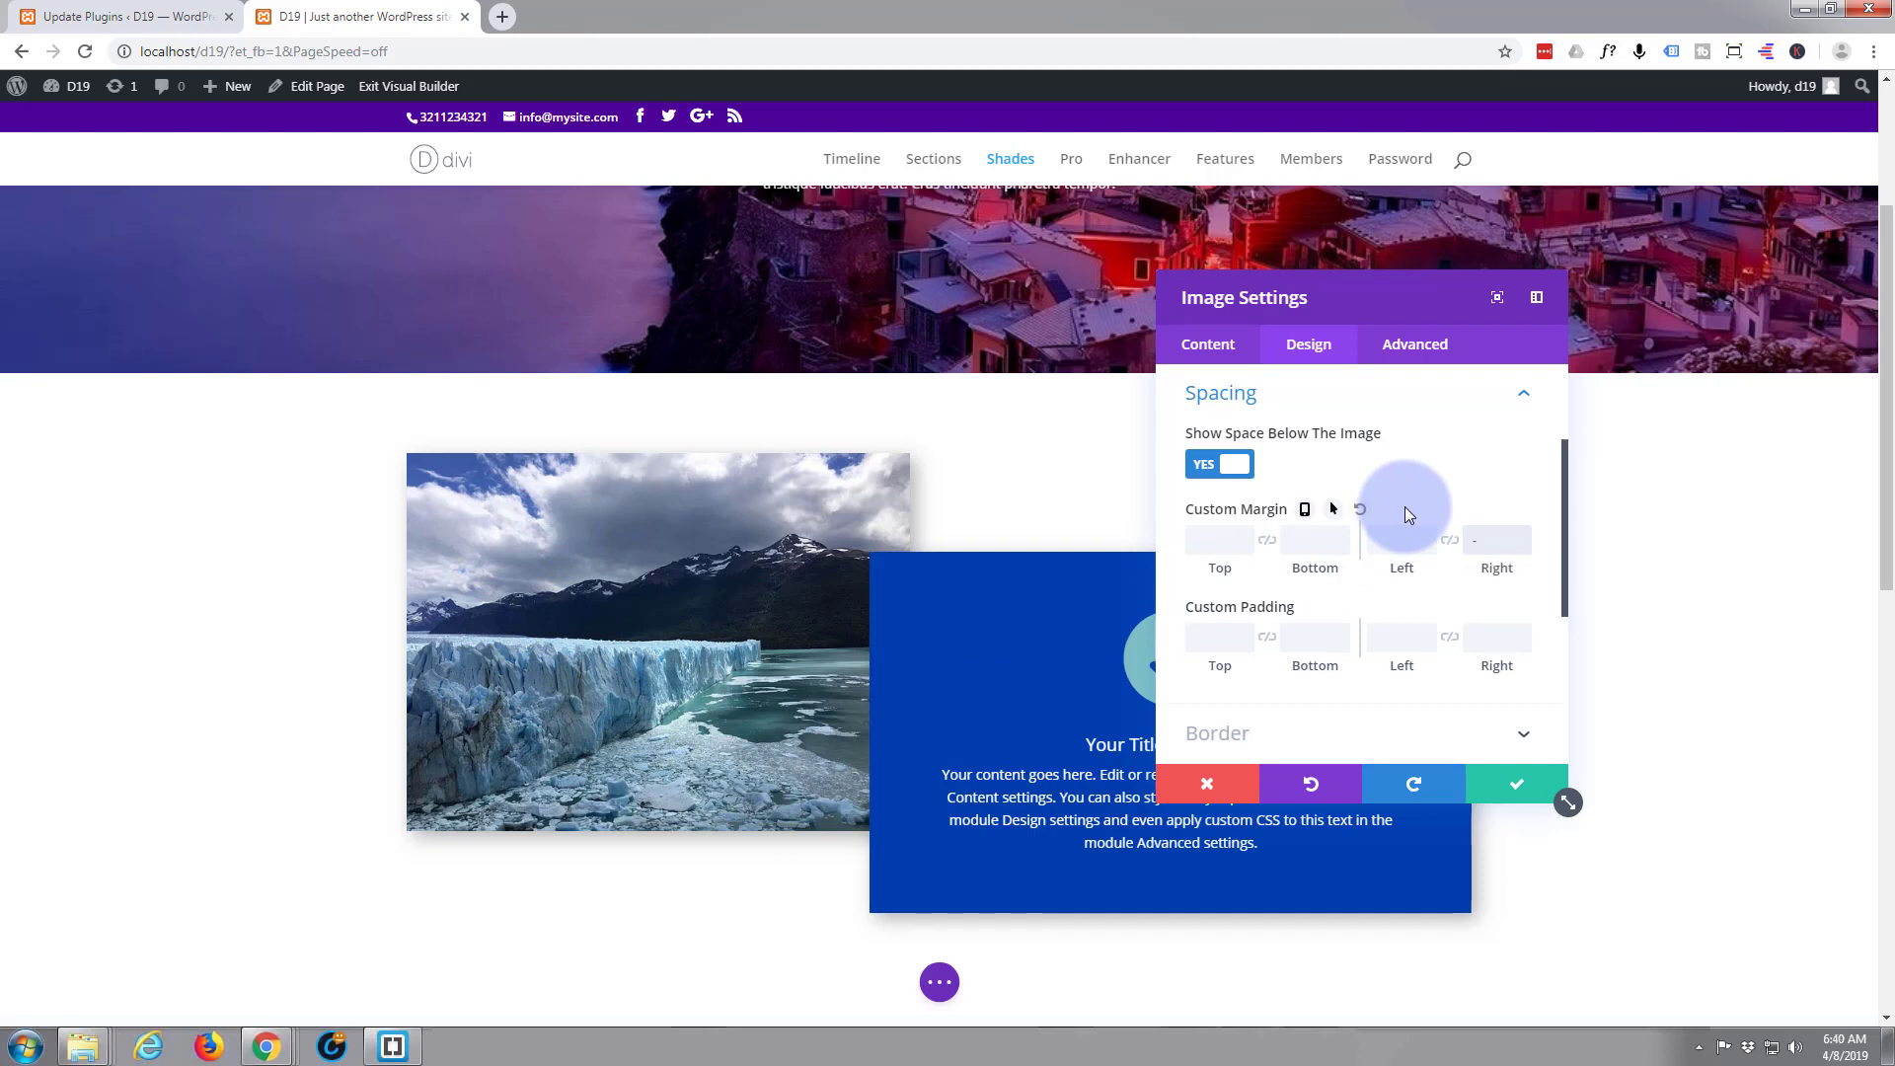
{"action": "type", "text": "-1px00"}
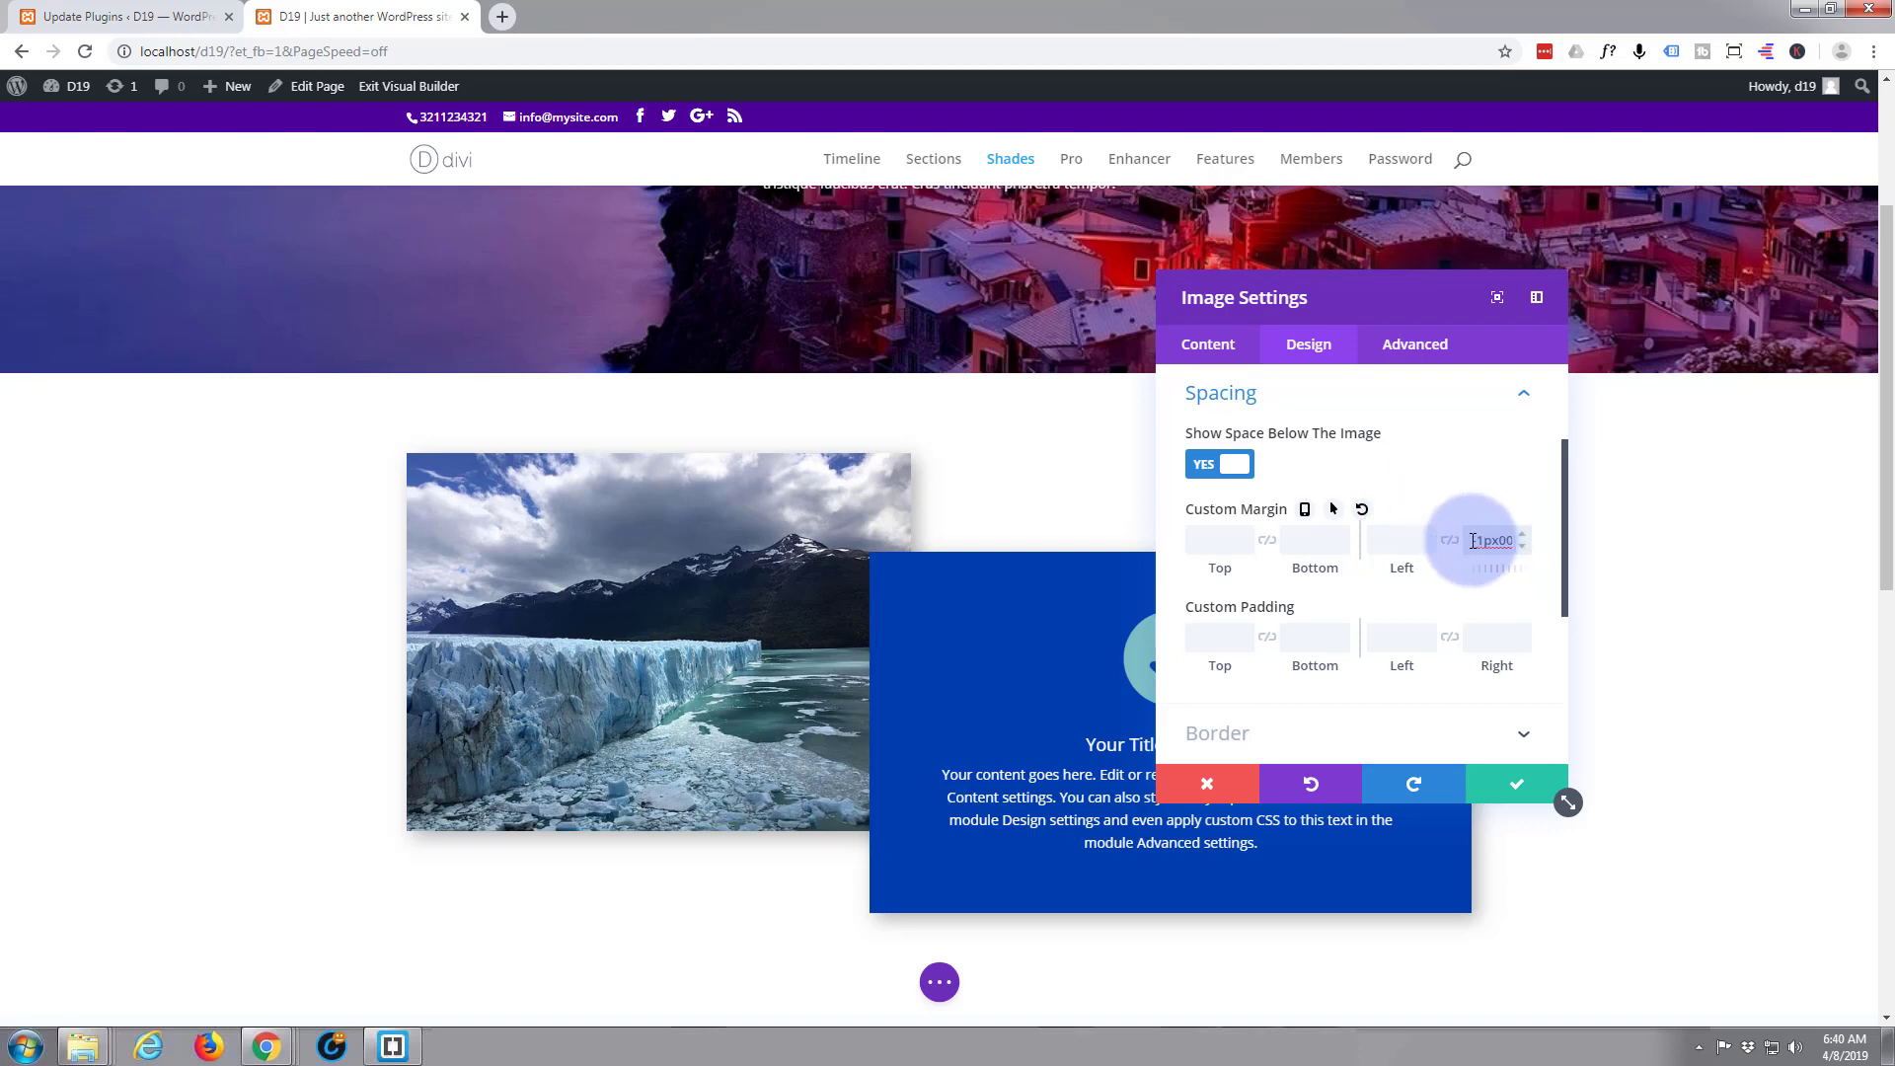
{"action": "left_click_drag", "start_coordinate": [1481, 541], "coordinate": [1507, 541]}
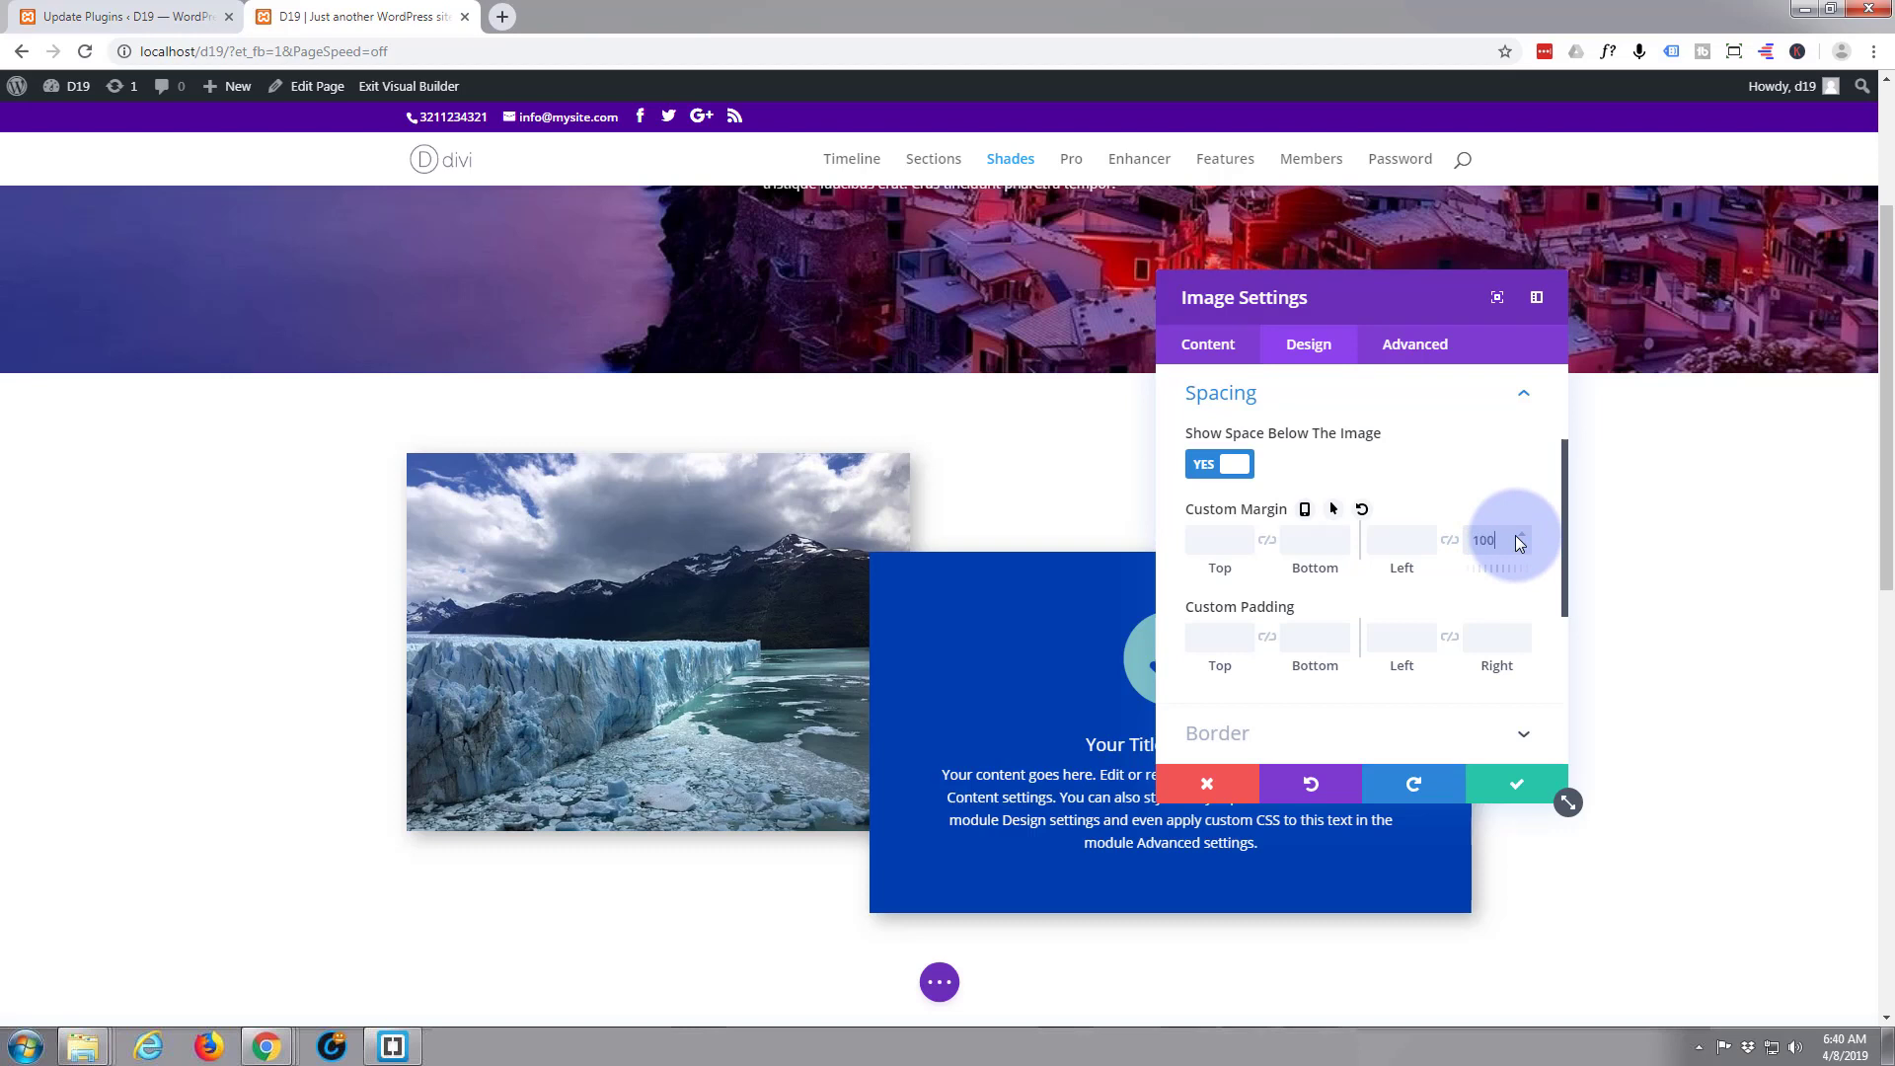
{"action": "type", "text": "px"}
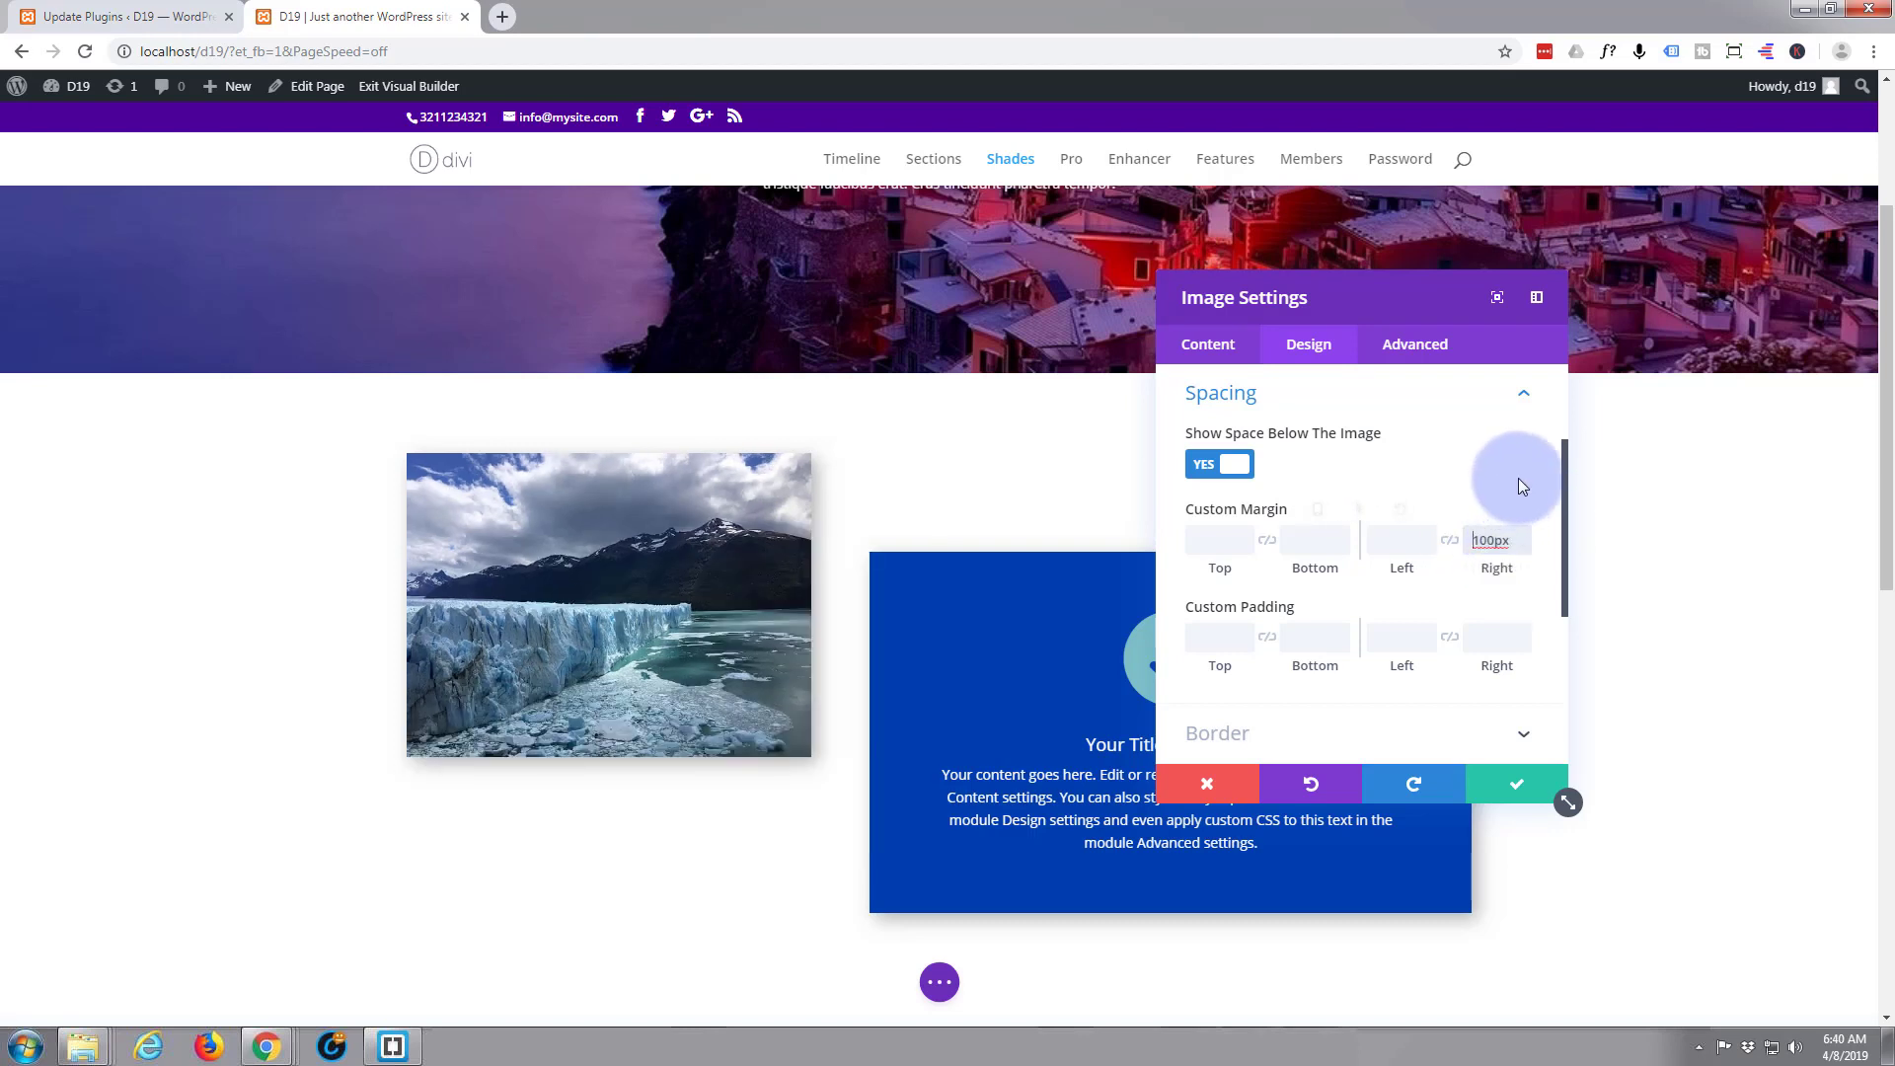
{"action": "type", "text": "-"}
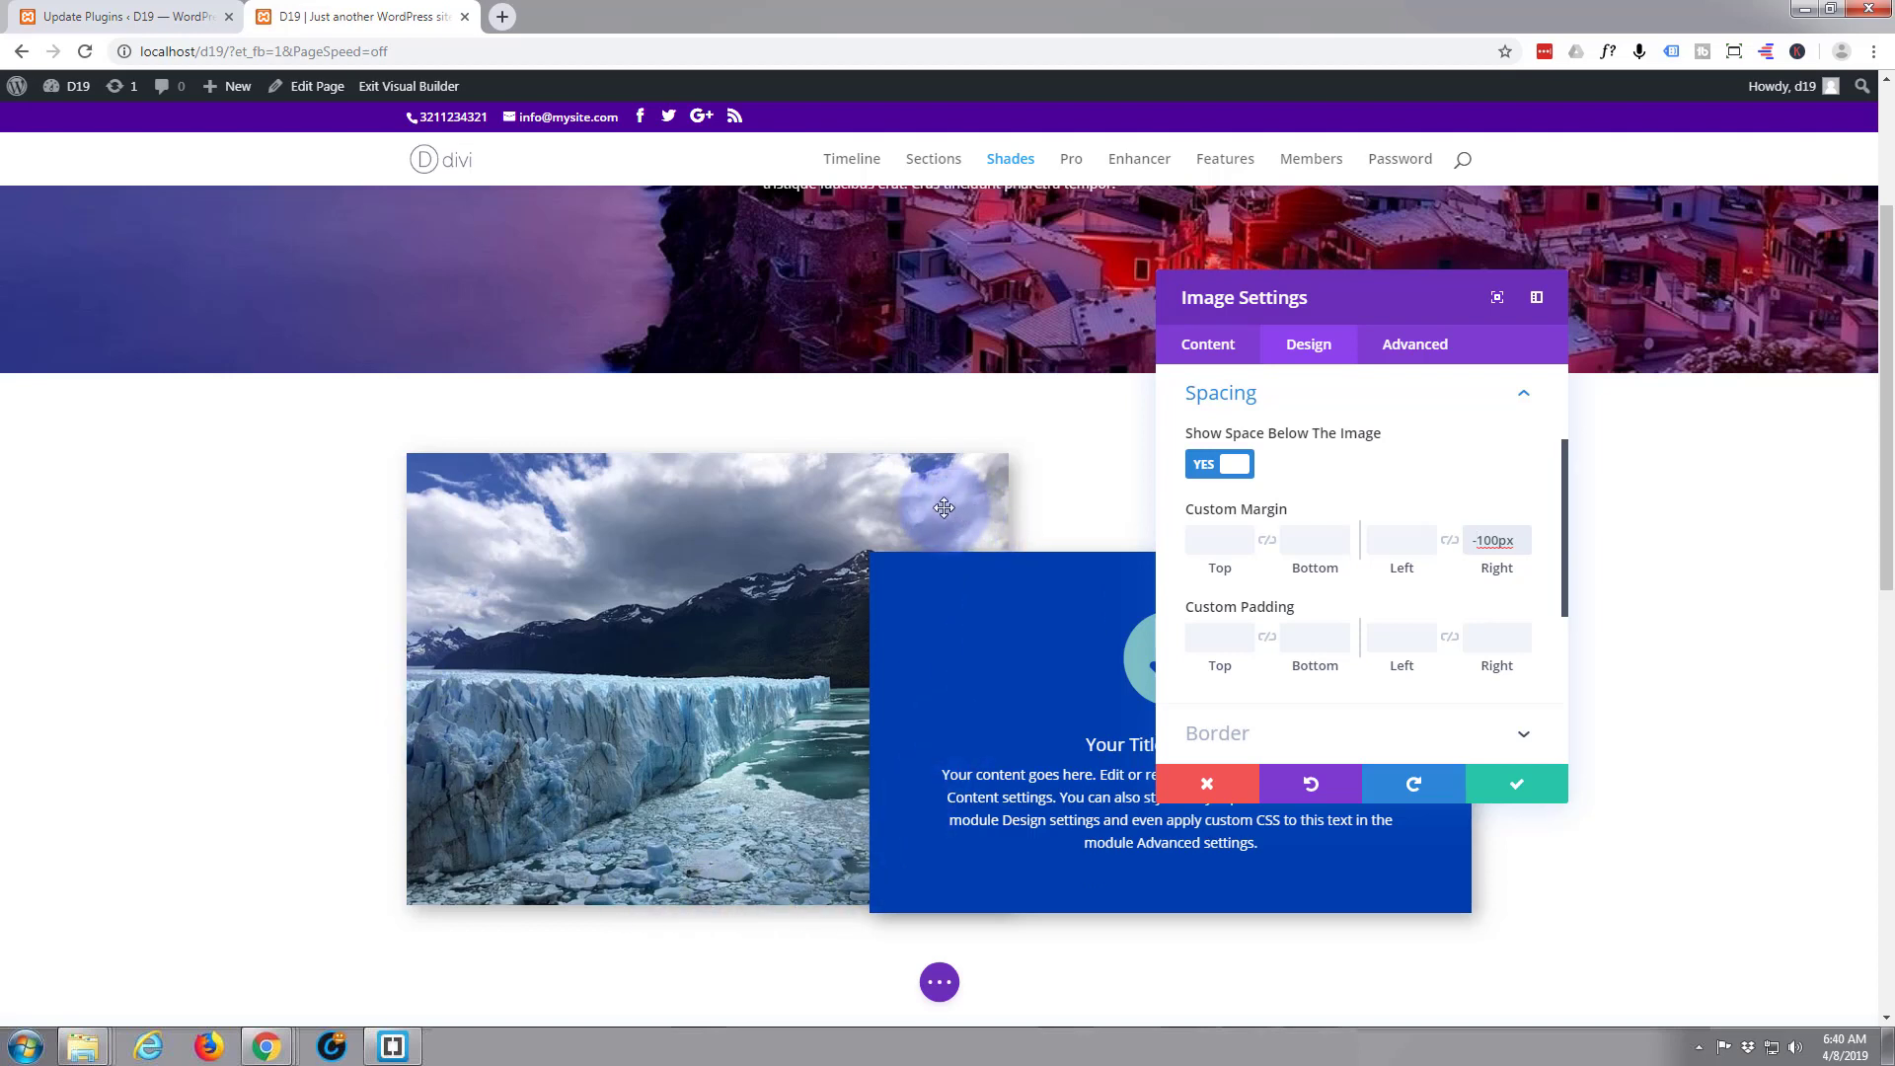
Step: Turn off the space below the image, set its left custom margin to 100px, and save the module
{"action": "left_click", "coordinate": [1212, 468]}
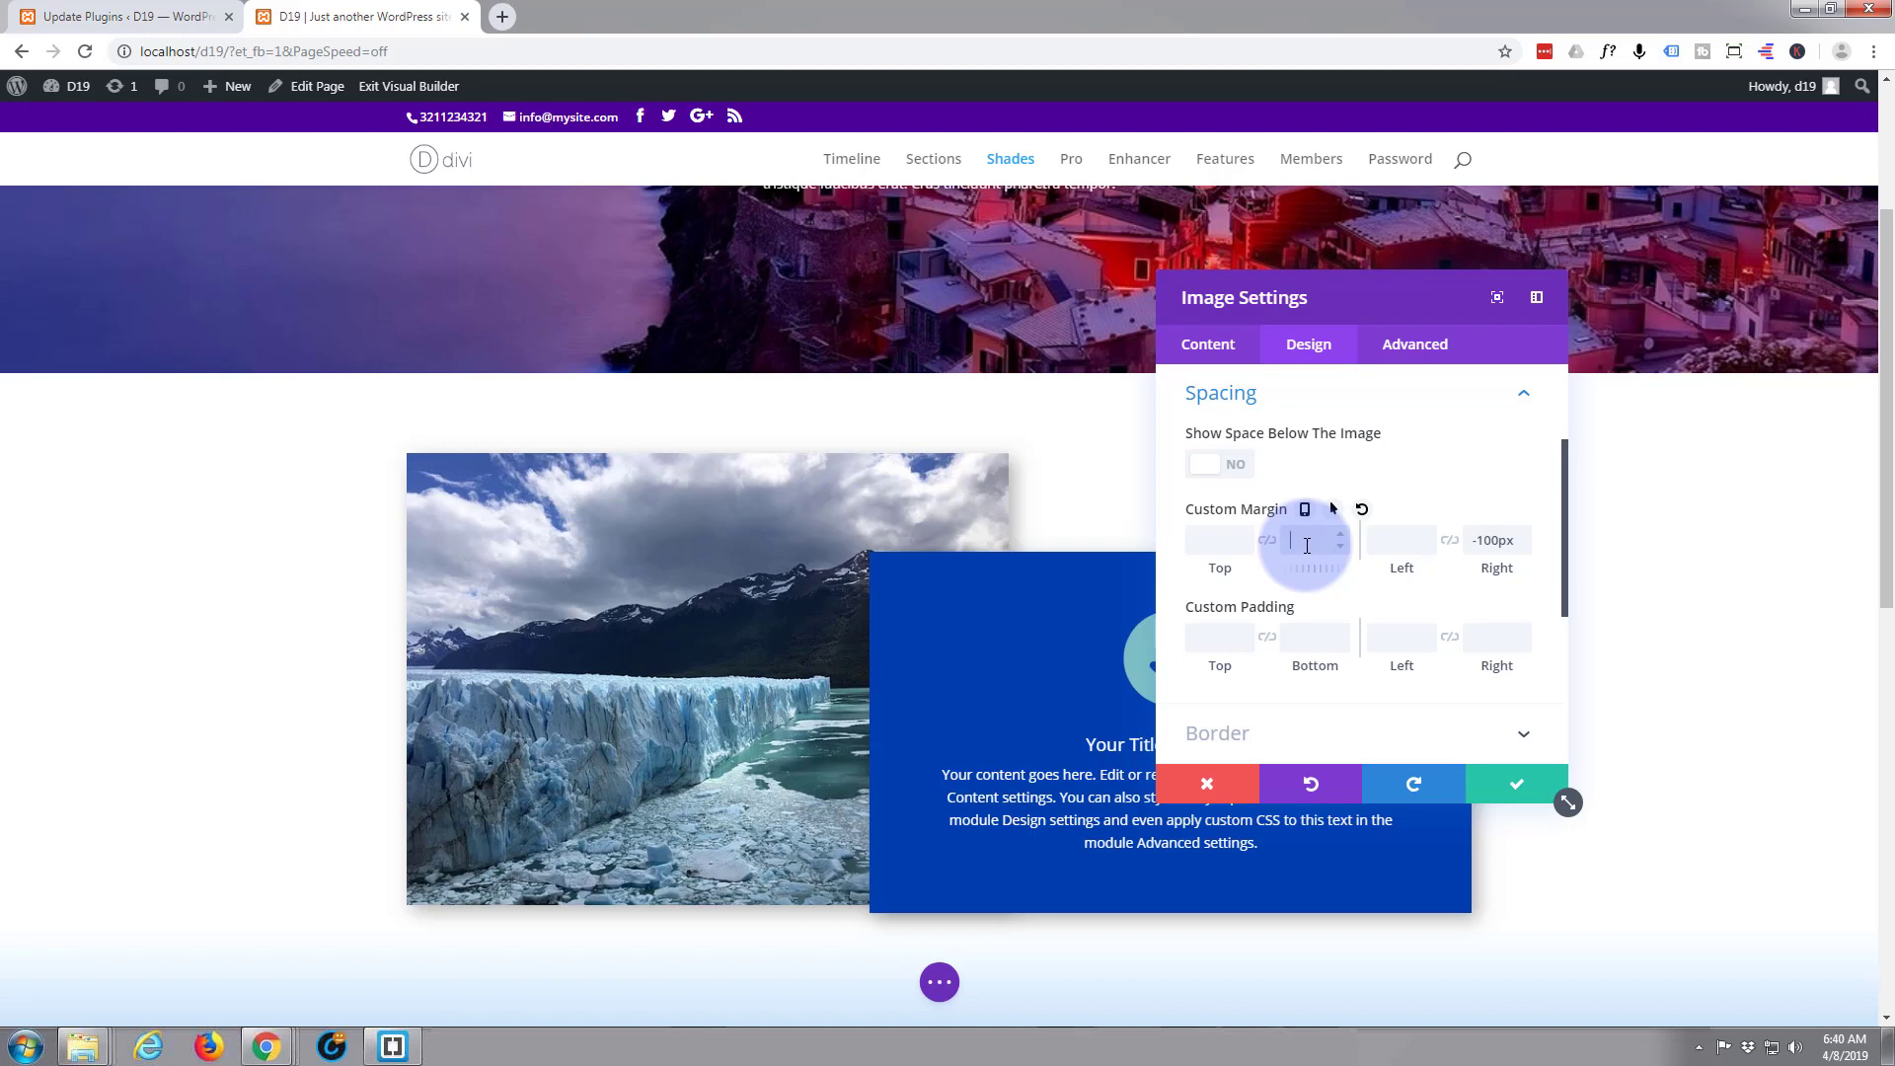
{"action": "left_click", "coordinate": [1381, 548]}
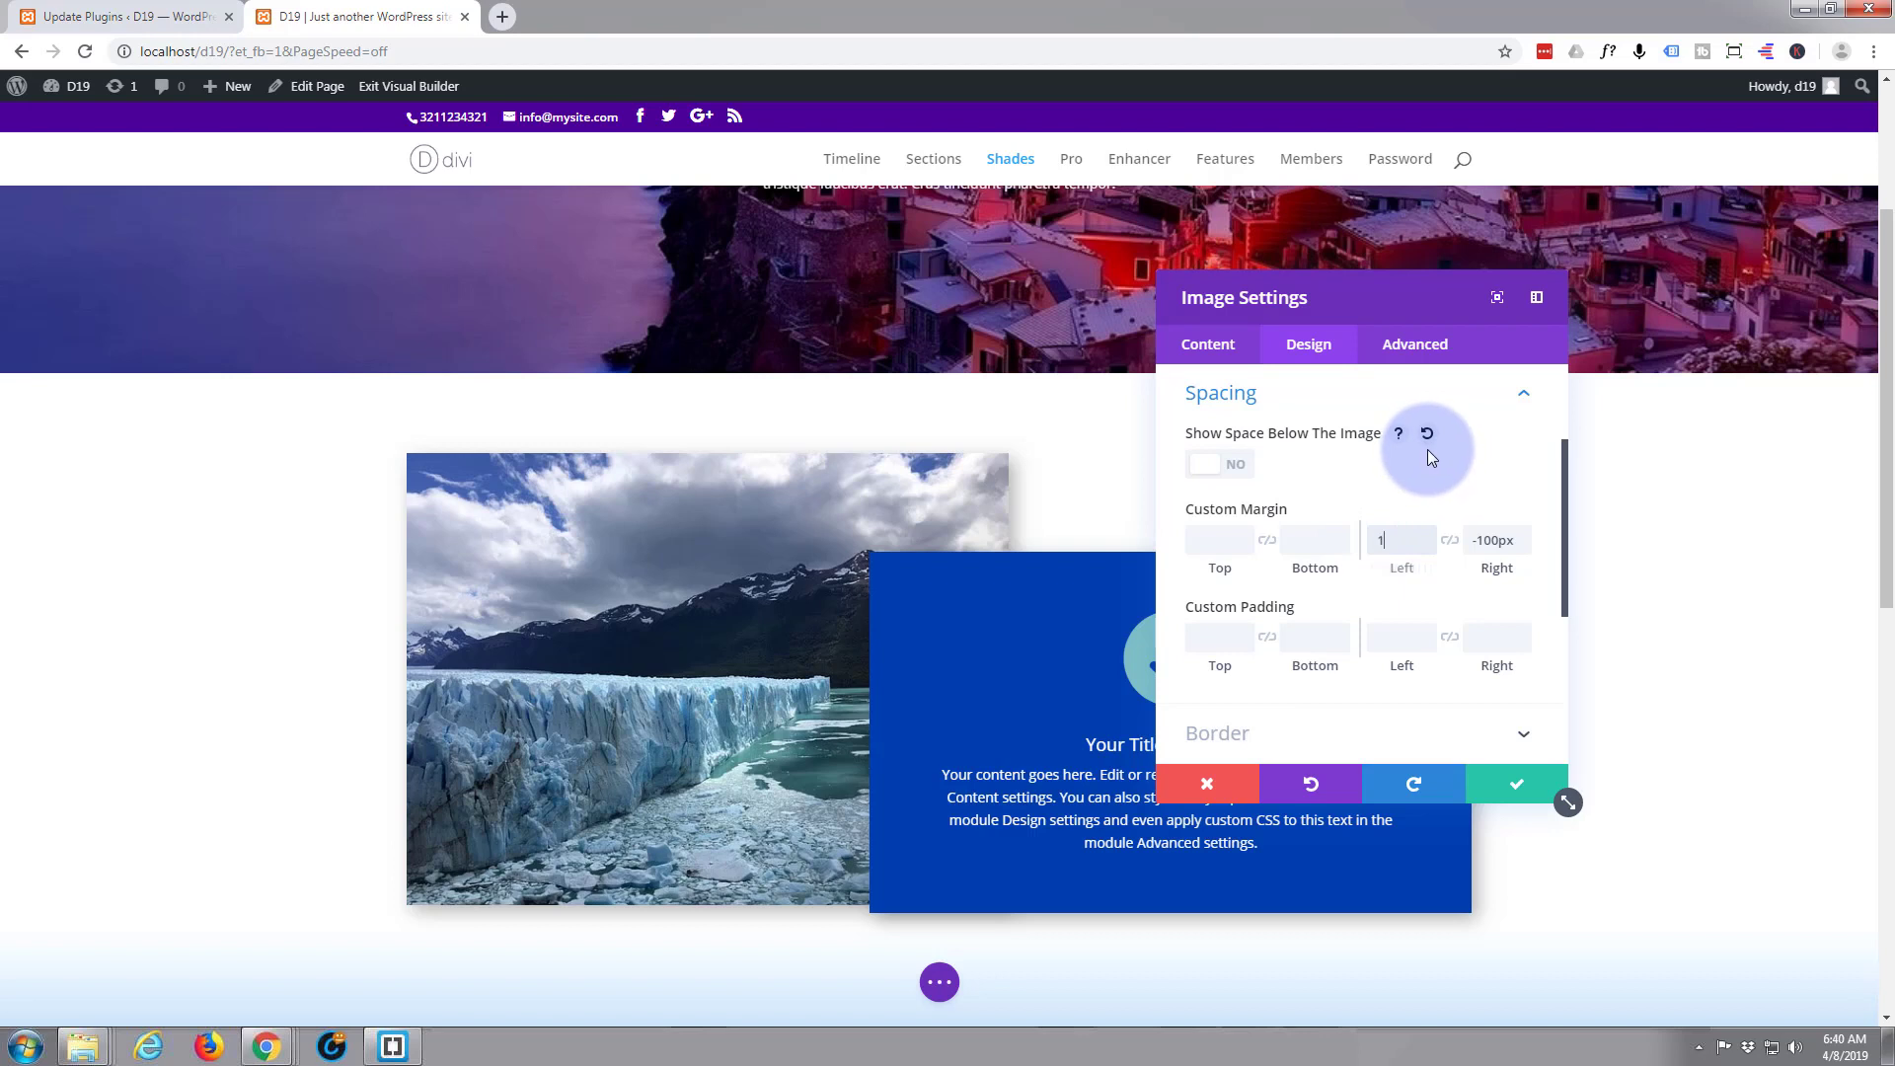
{"action": "type", "text": "100px"}
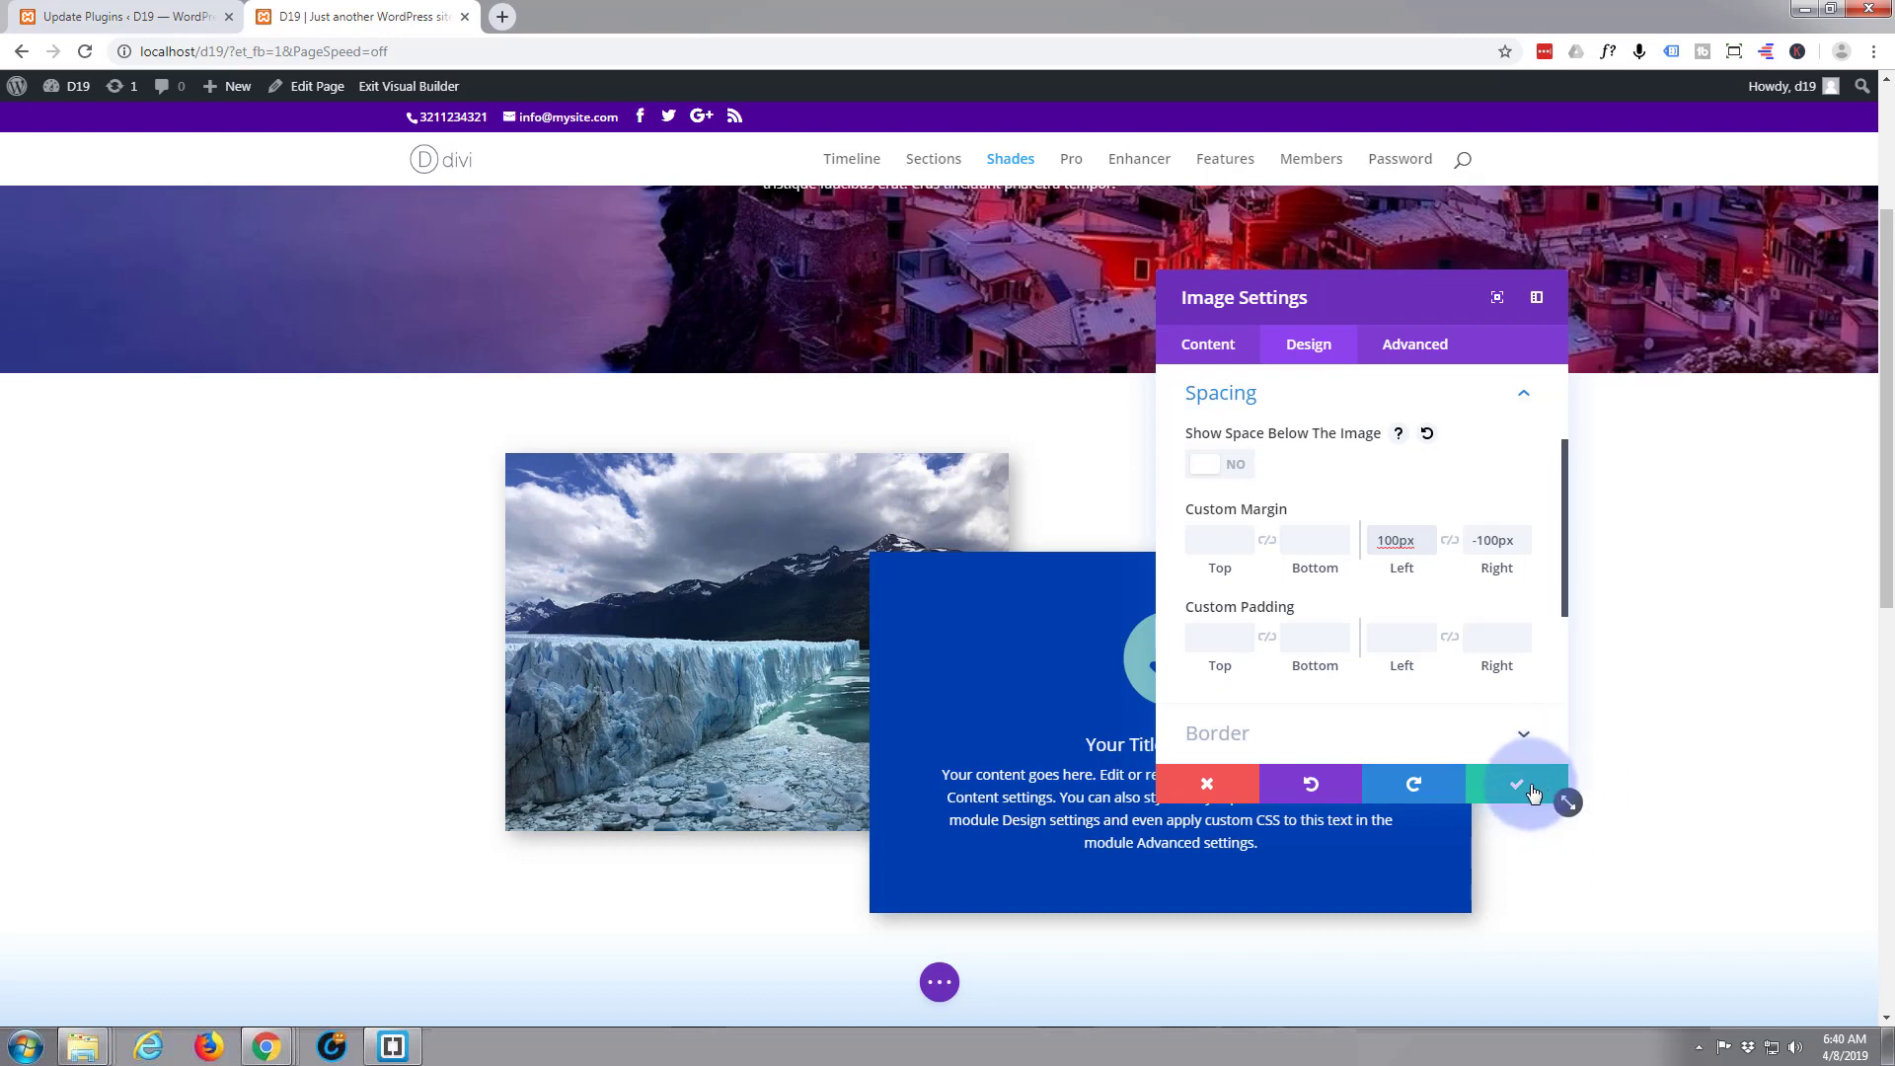
{"action": "left_click", "coordinate": [1533, 793]}
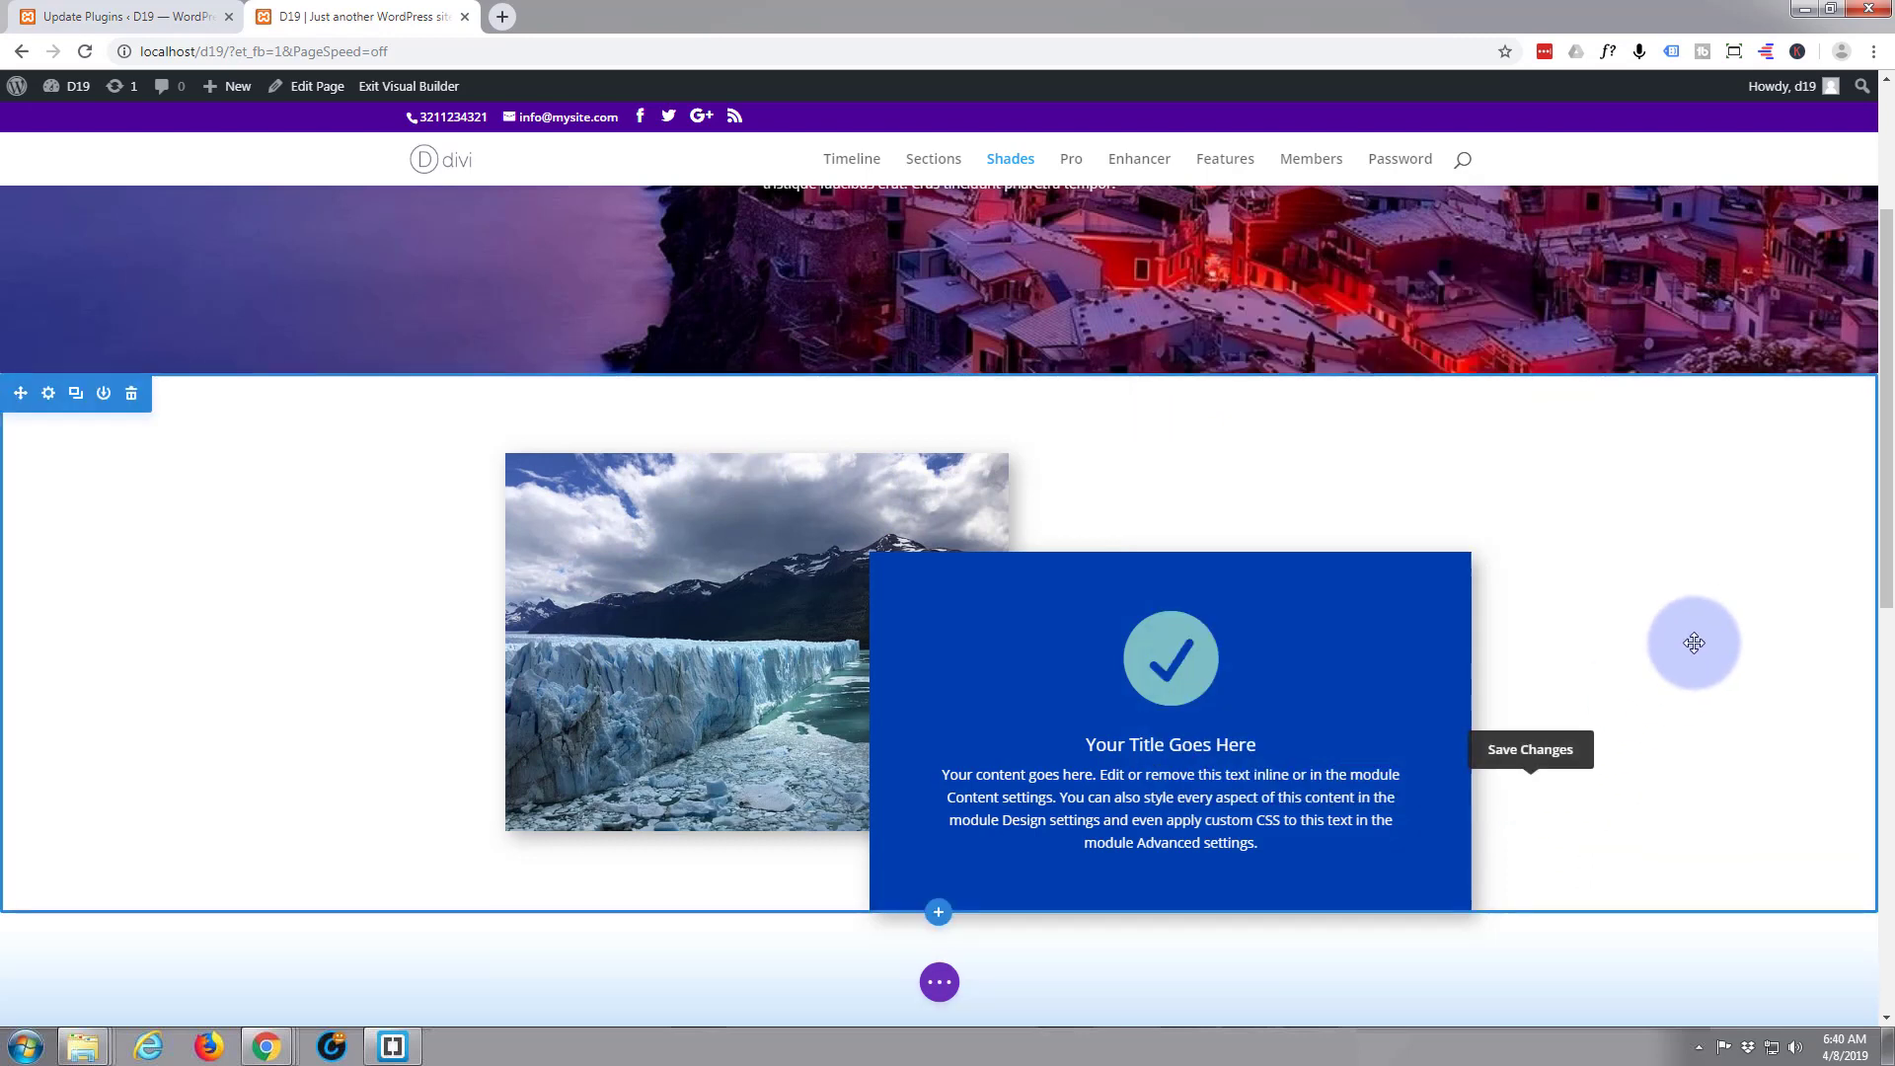
Step: Set the bottom custom margin of the row holding the image and blurb to 100px, and save the row settings
{"action": "left_click", "coordinate": [941, 982]}
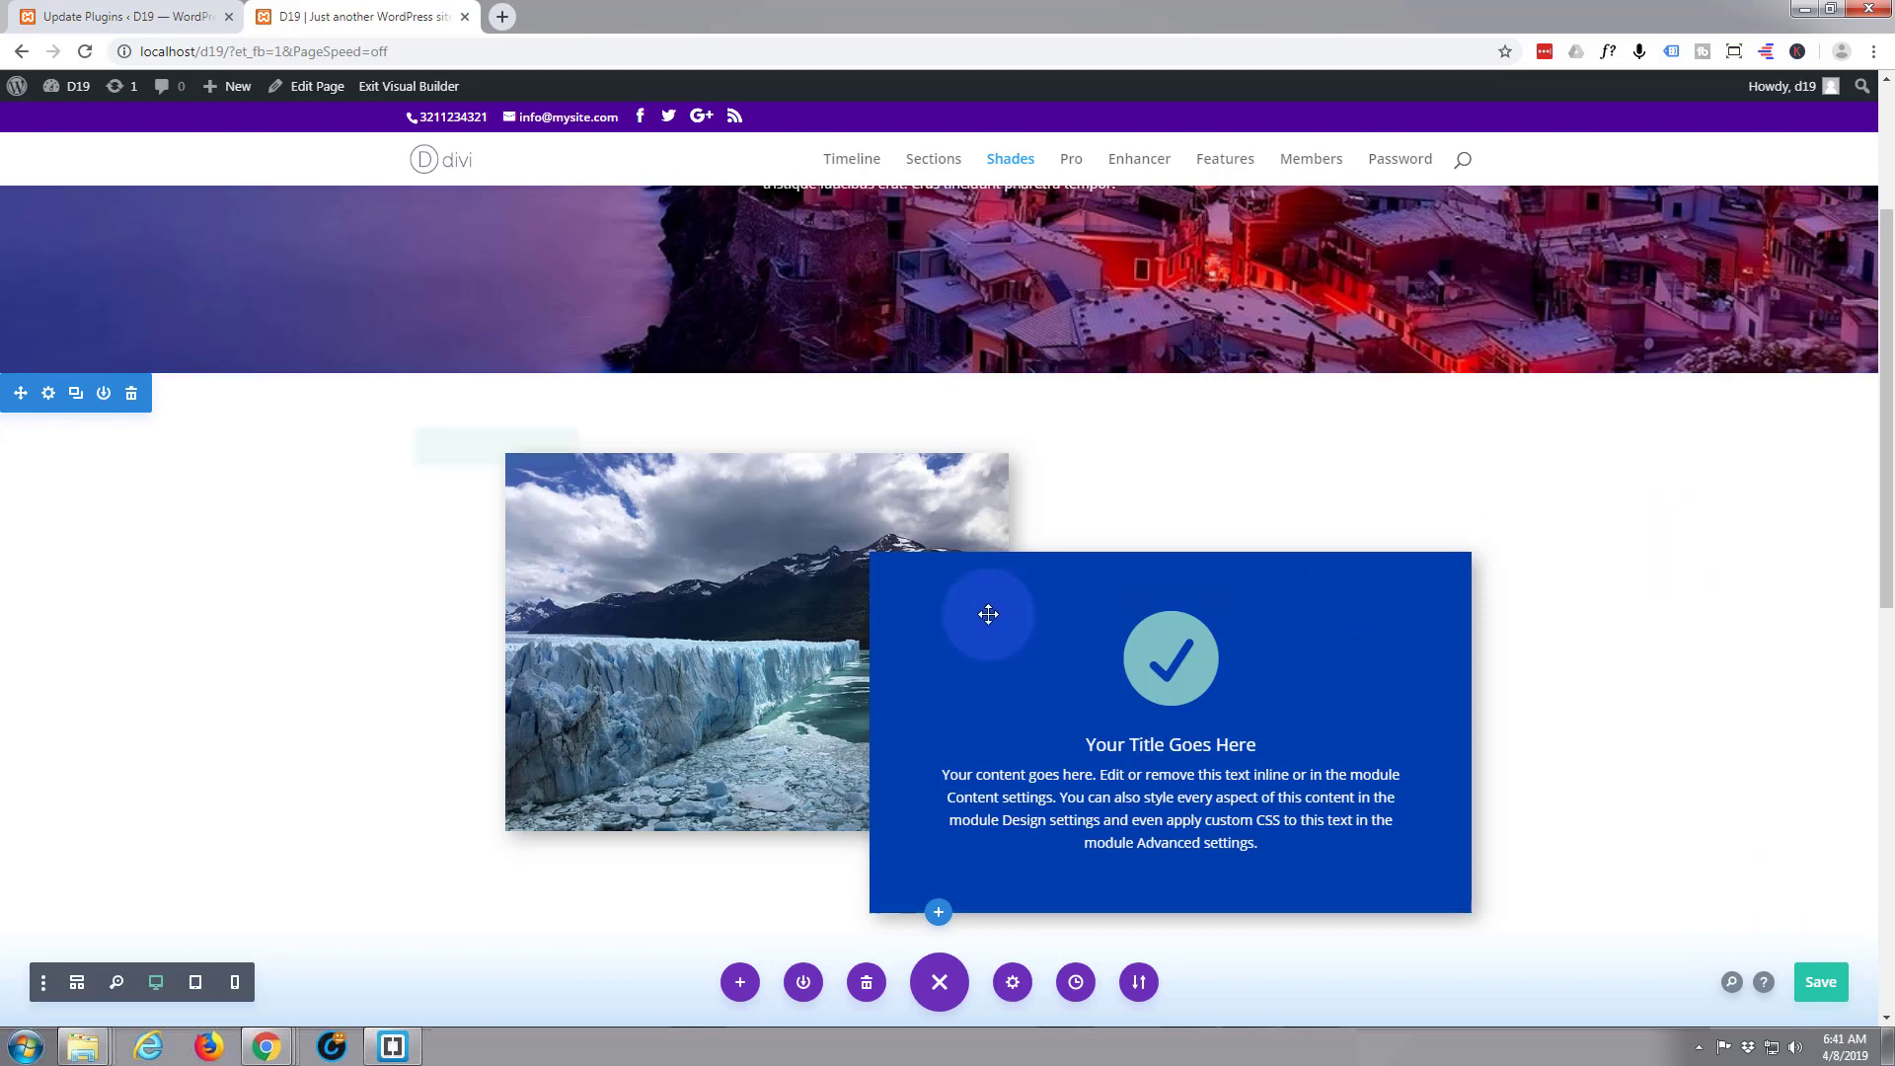
{"action": "mouse_move", "coordinate": [457, 453]}
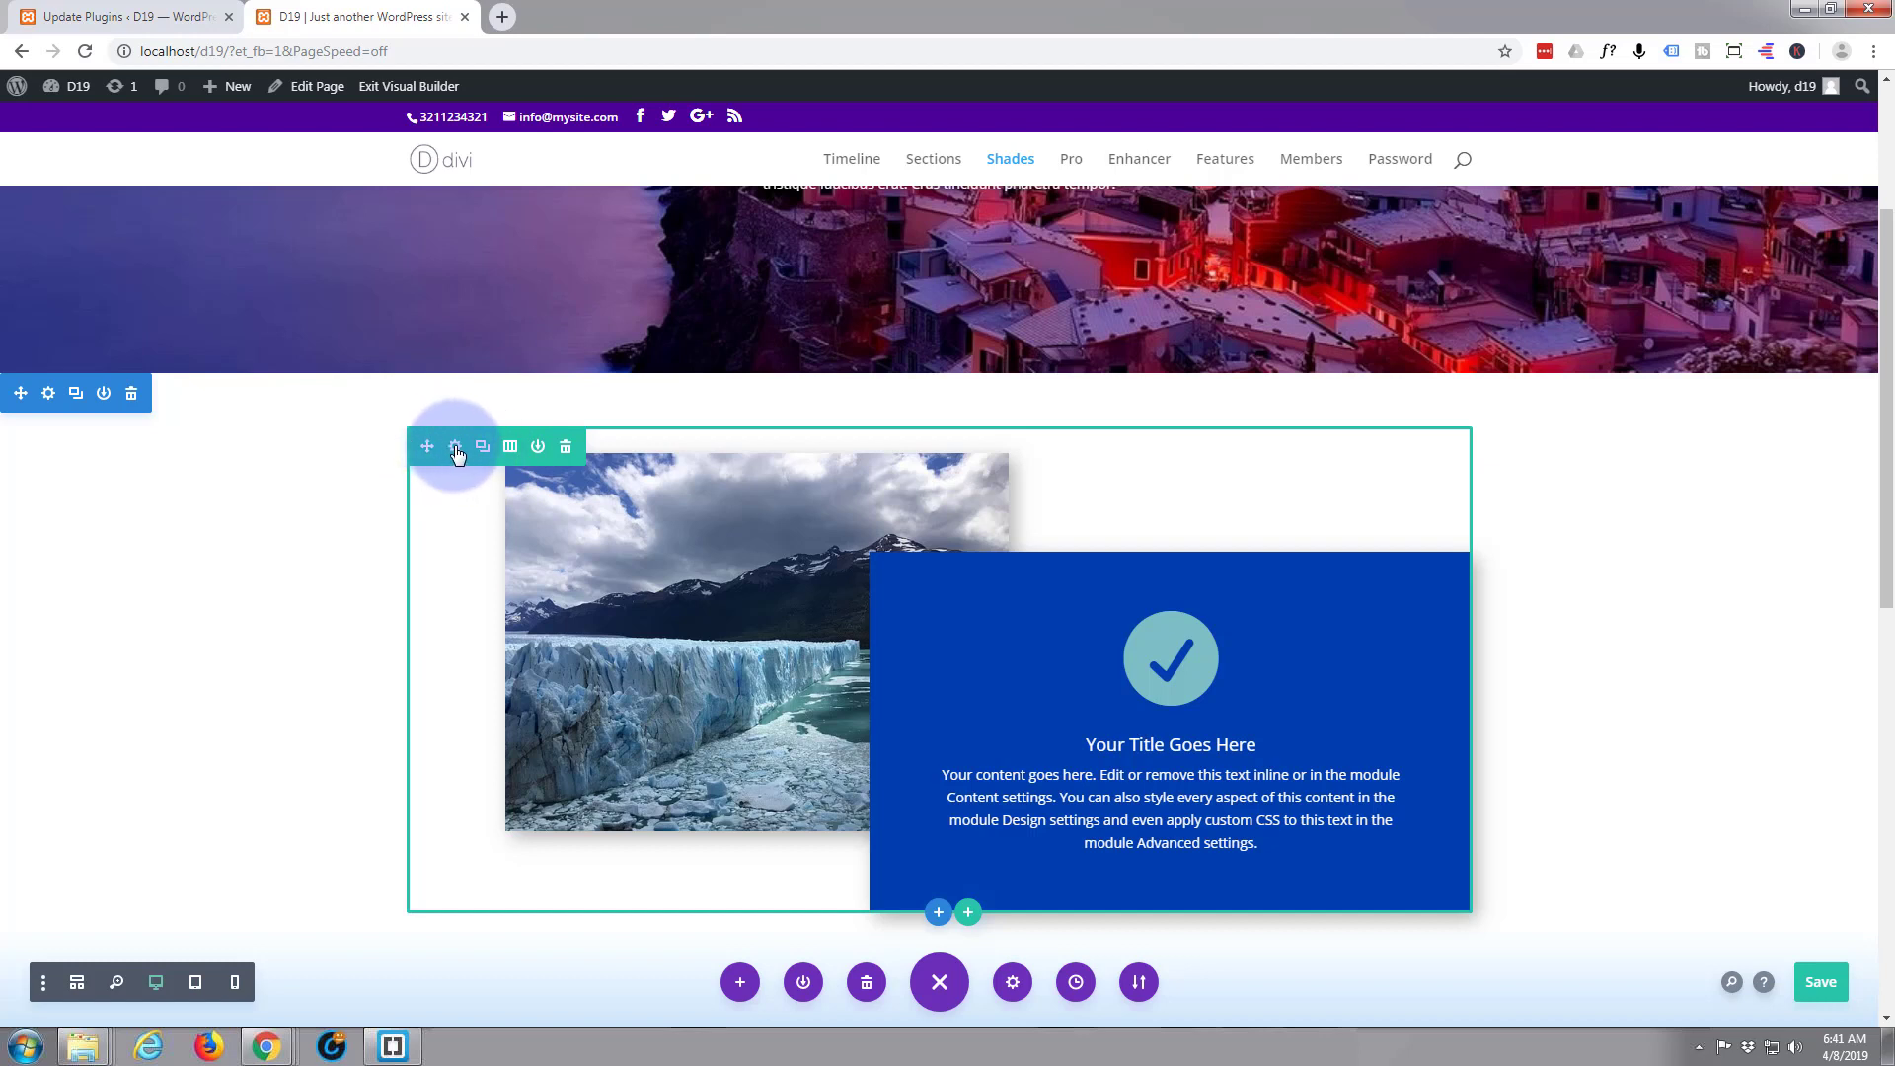
{"action": "left_click", "coordinate": [455, 450]}
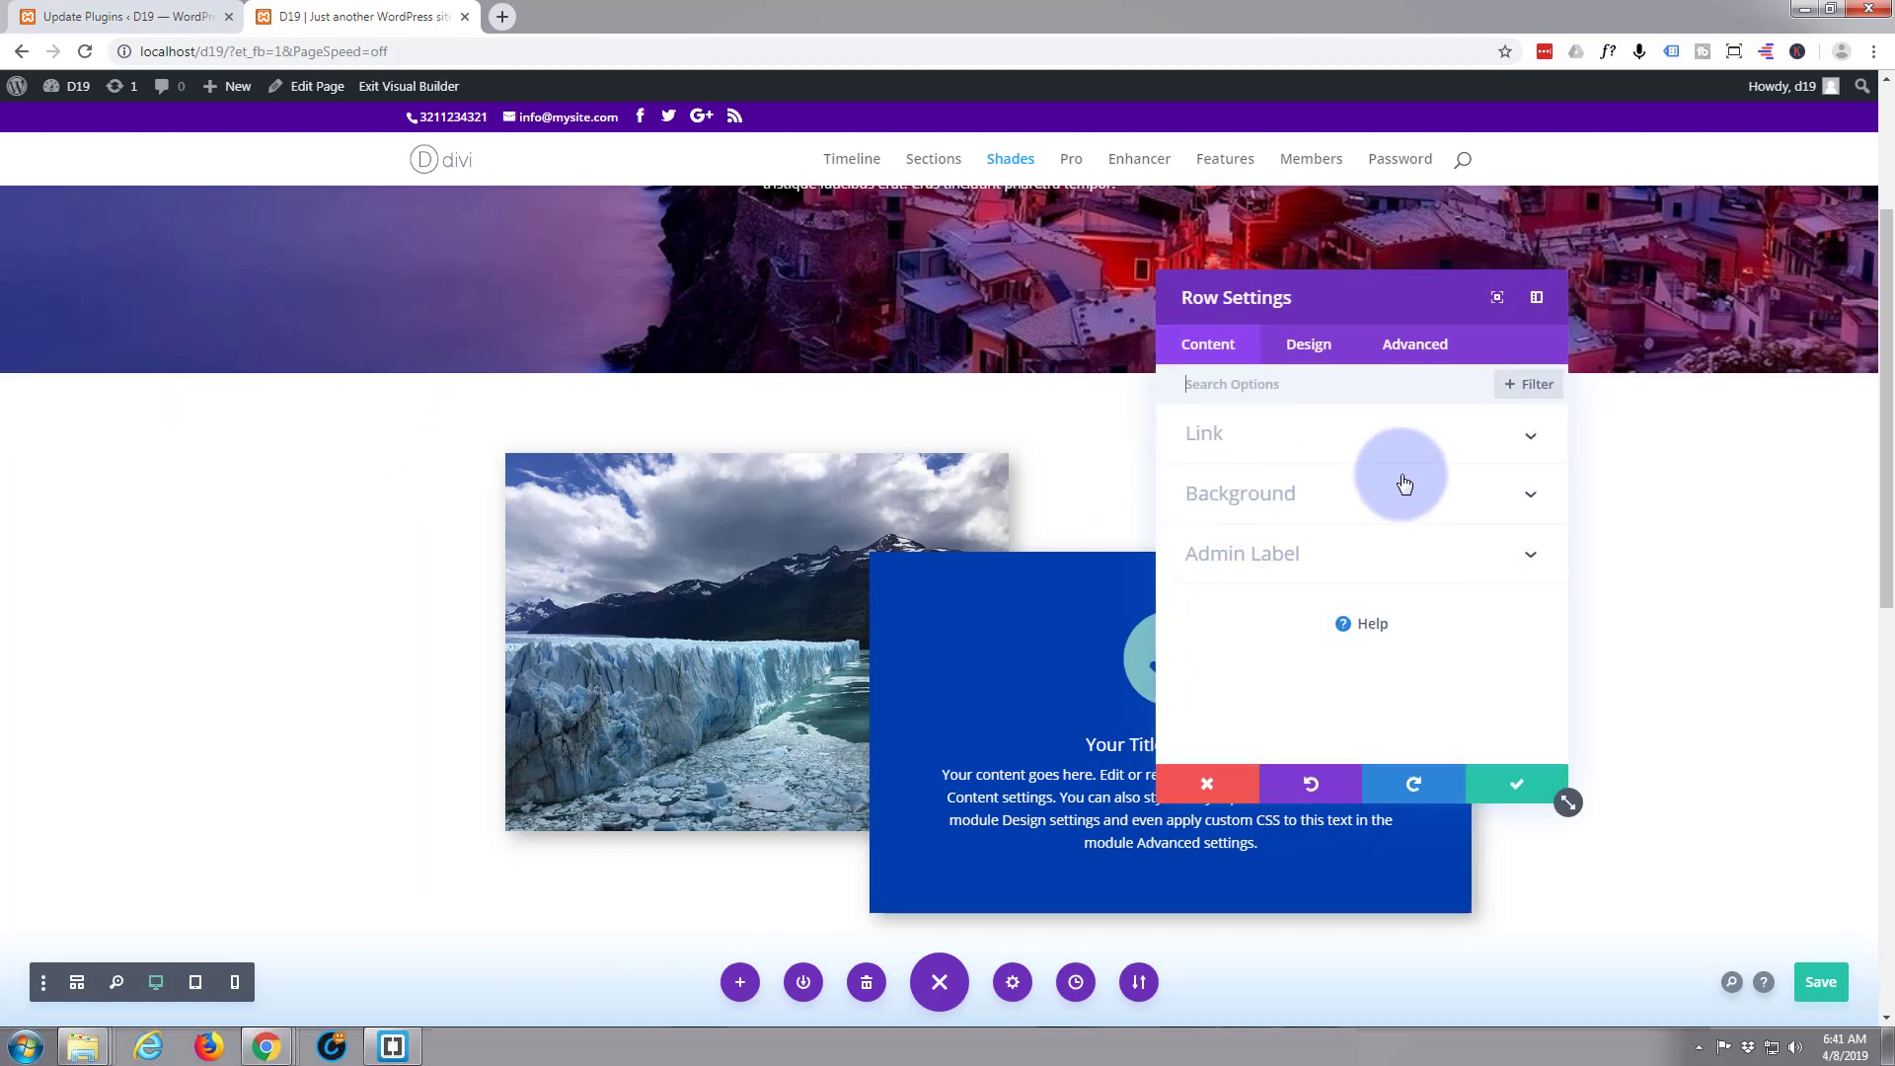
{"action": "left_click", "coordinate": [1308, 345]}
{"action": "scroll", "coordinate": [1372, 493], "scroll_direction": "down", "scroll_amount": 1}
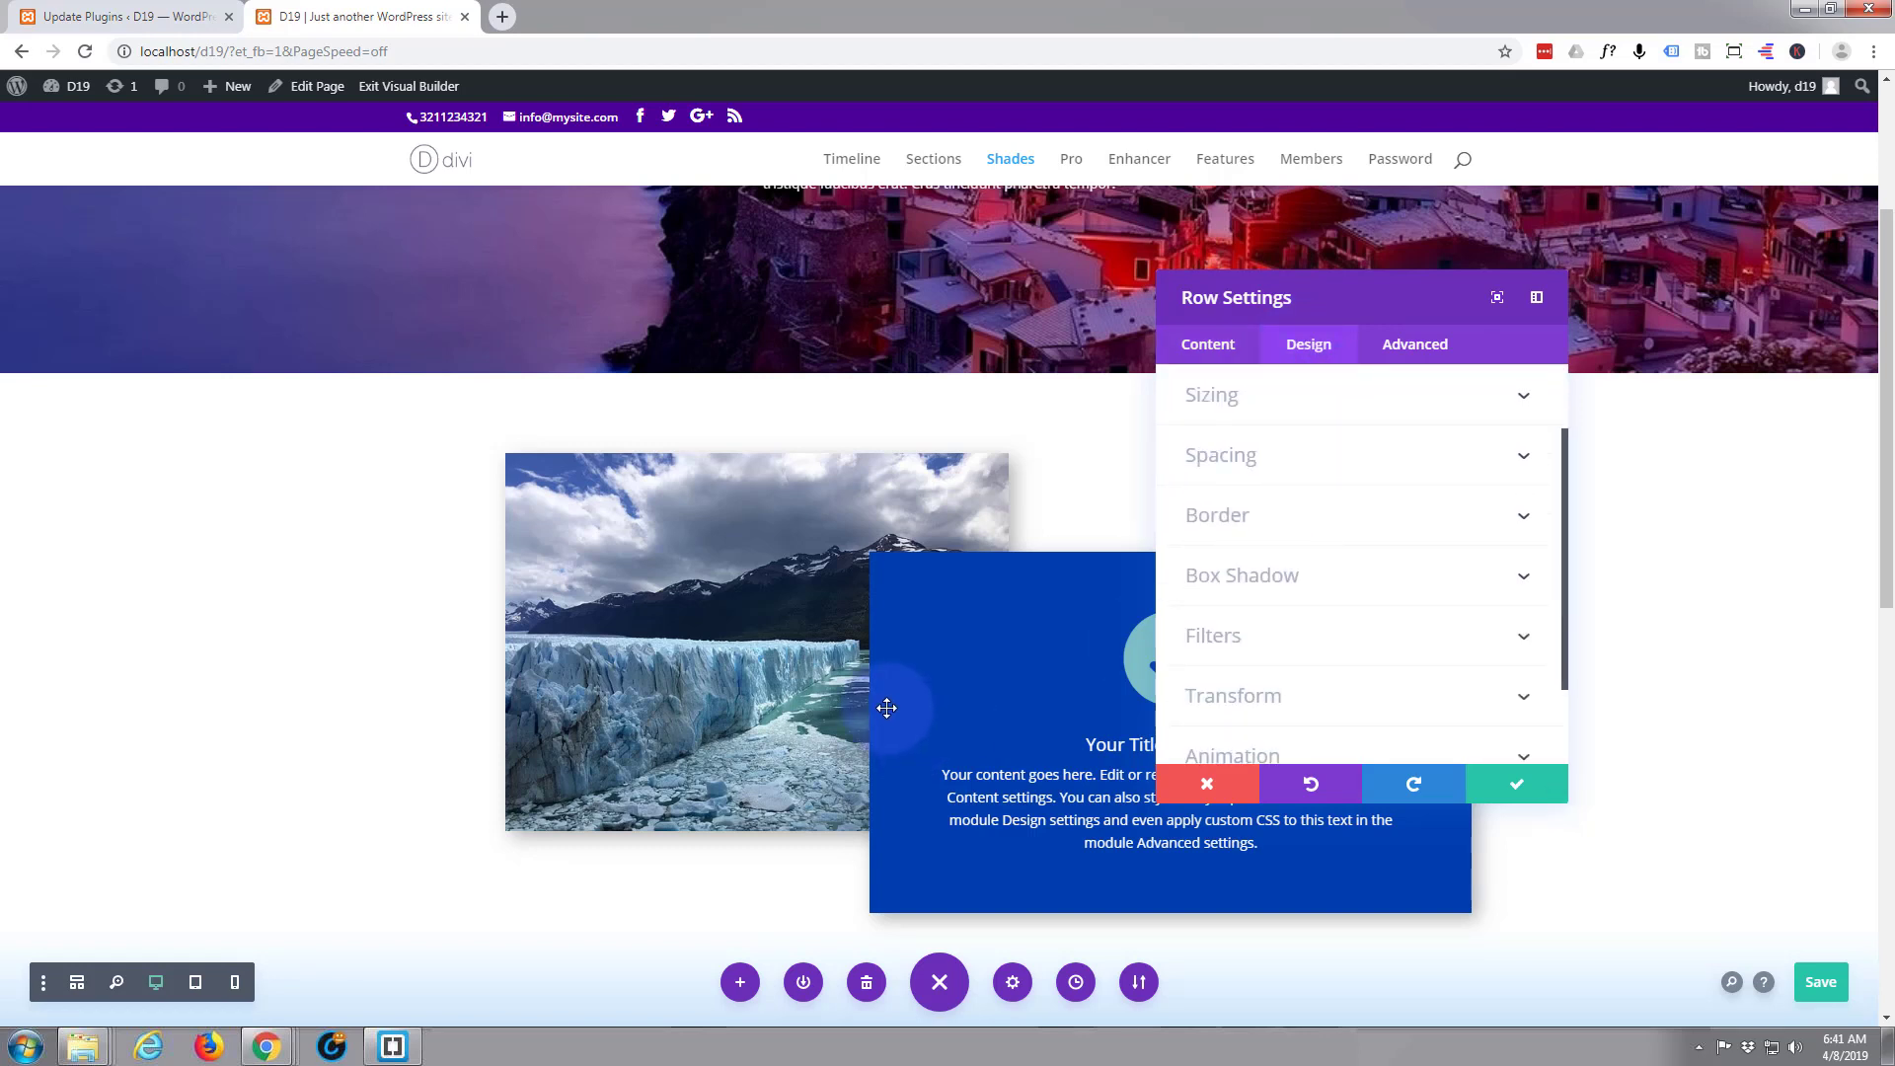
{"action": "left_click", "coordinate": [1258, 457]}
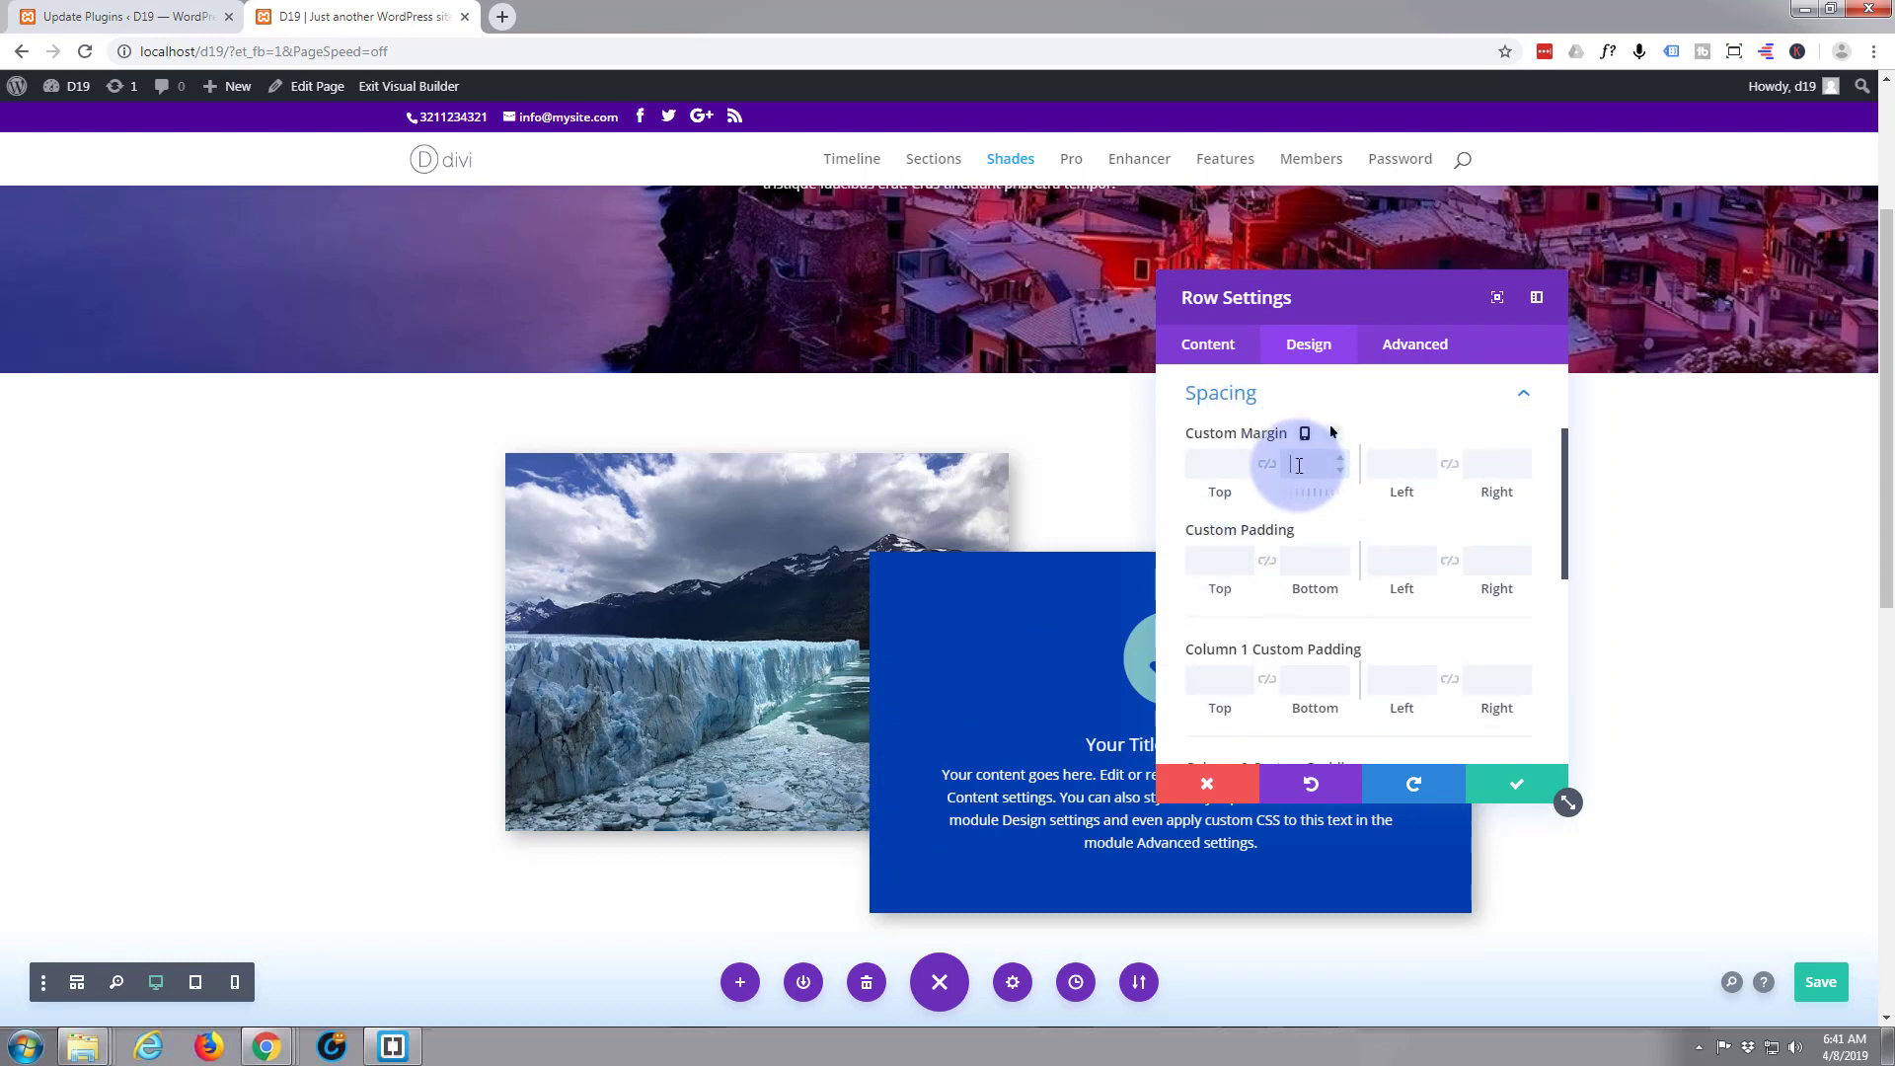
{"action": "type", "text": "100px"}
{"action": "left_click", "coordinate": [1517, 784]}
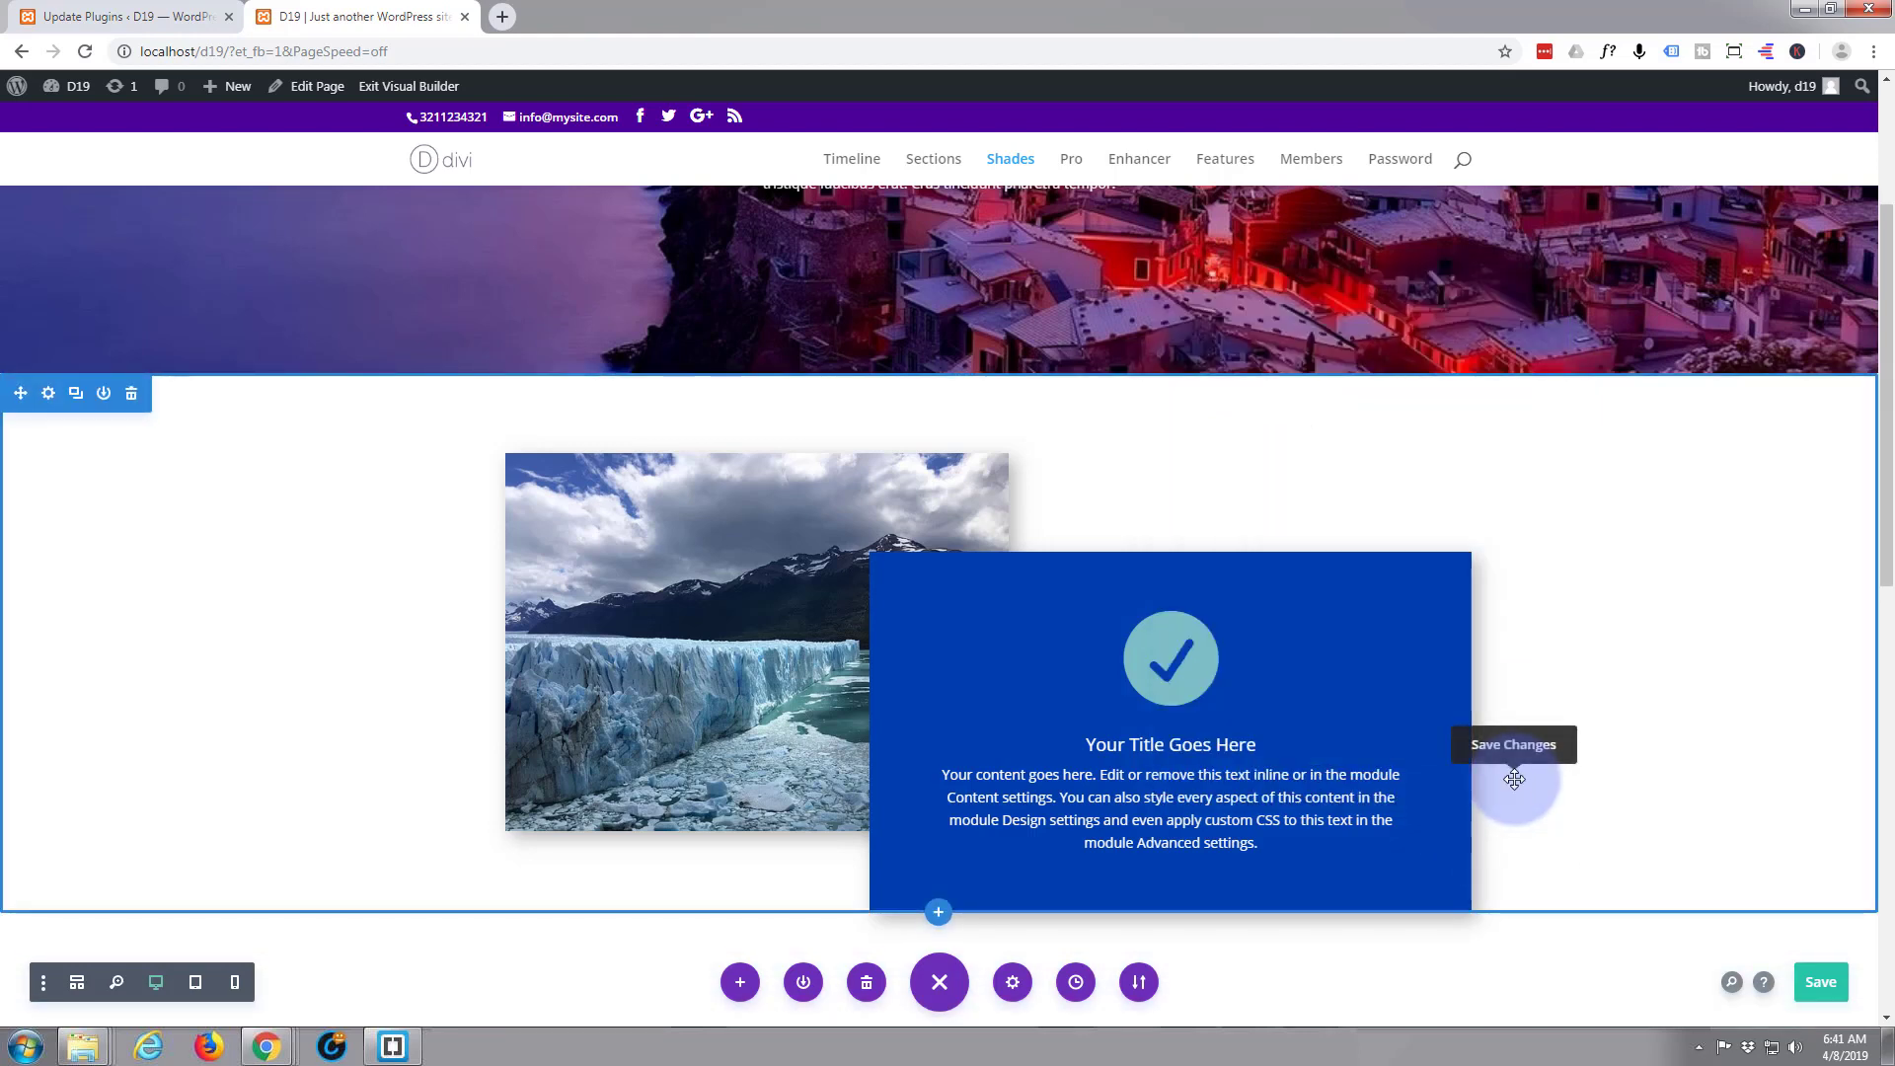
Step: Save the page and exit the visual builder to check the overlapping image and blurb on the live page
{"action": "left_click", "coordinate": [1822, 986]}
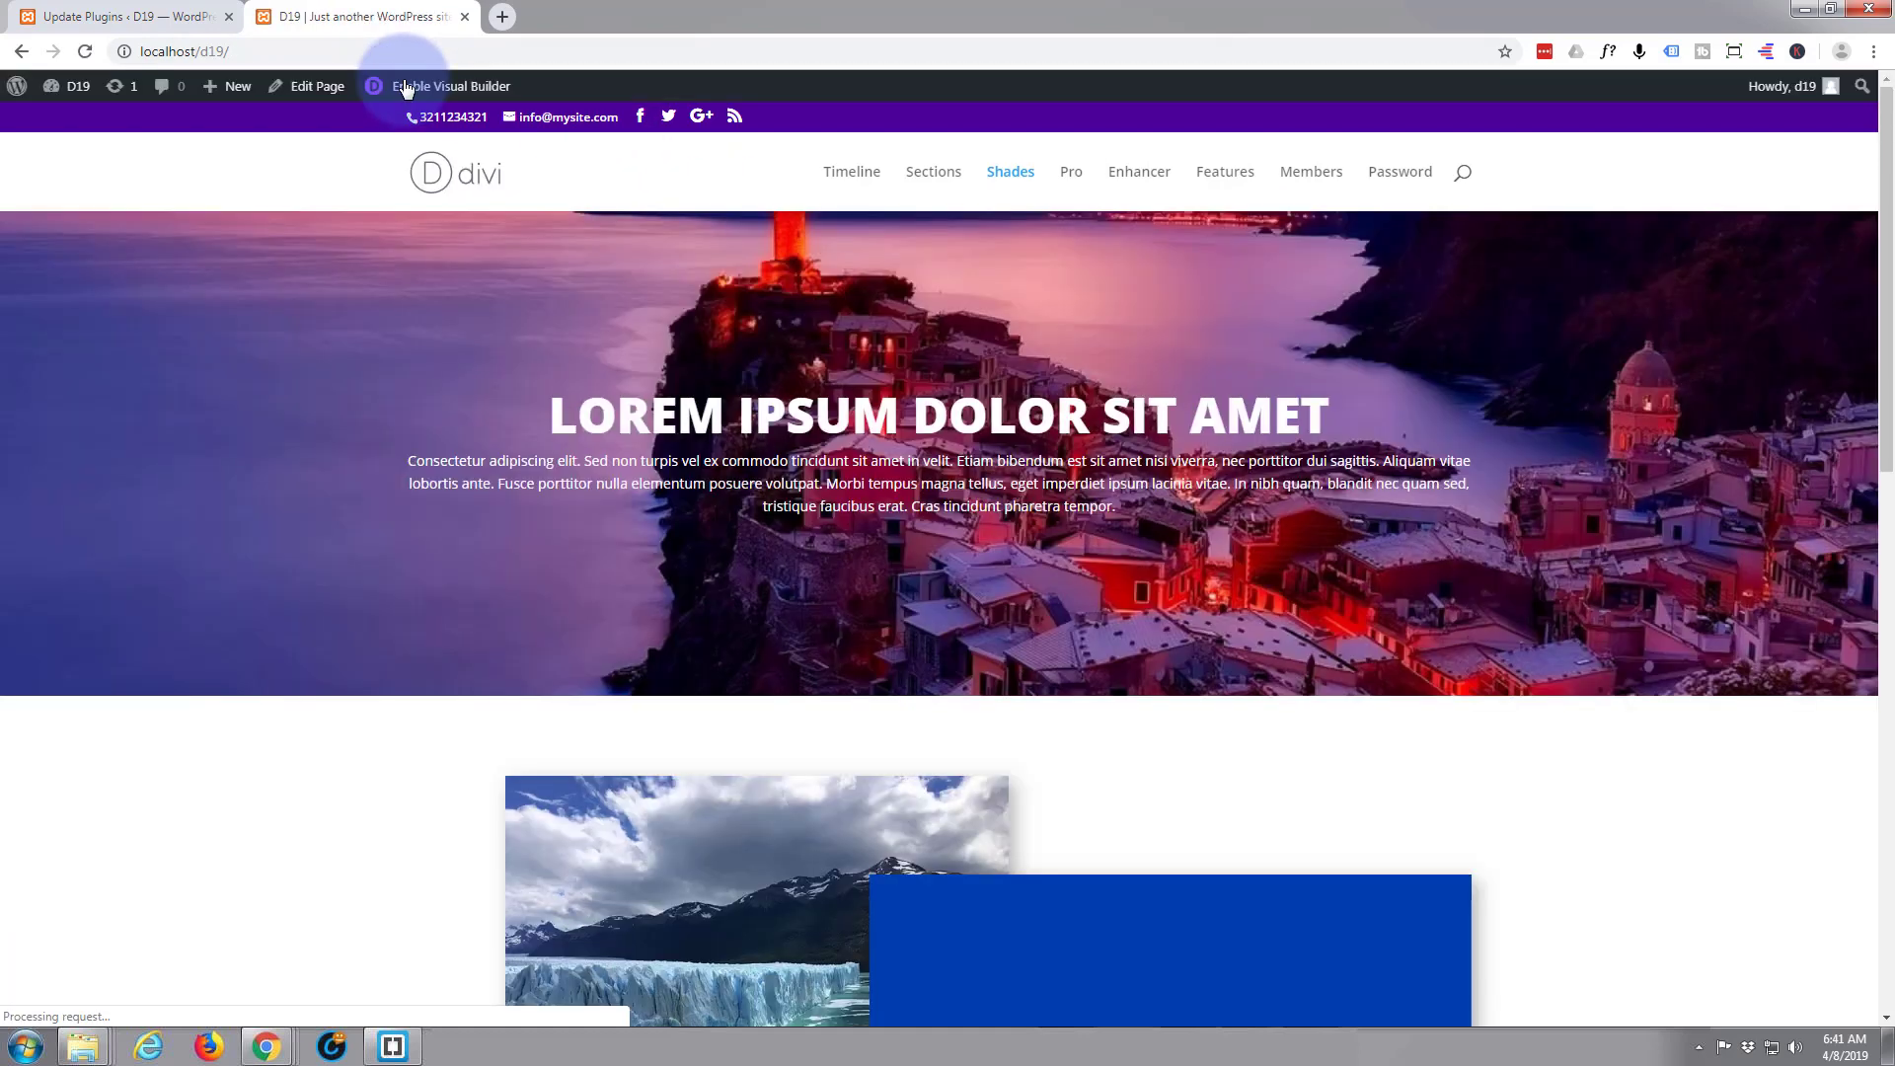
{"action": "scroll", "coordinate": [223, 318], "scroll_direction": "down", "scroll_amount": 1}
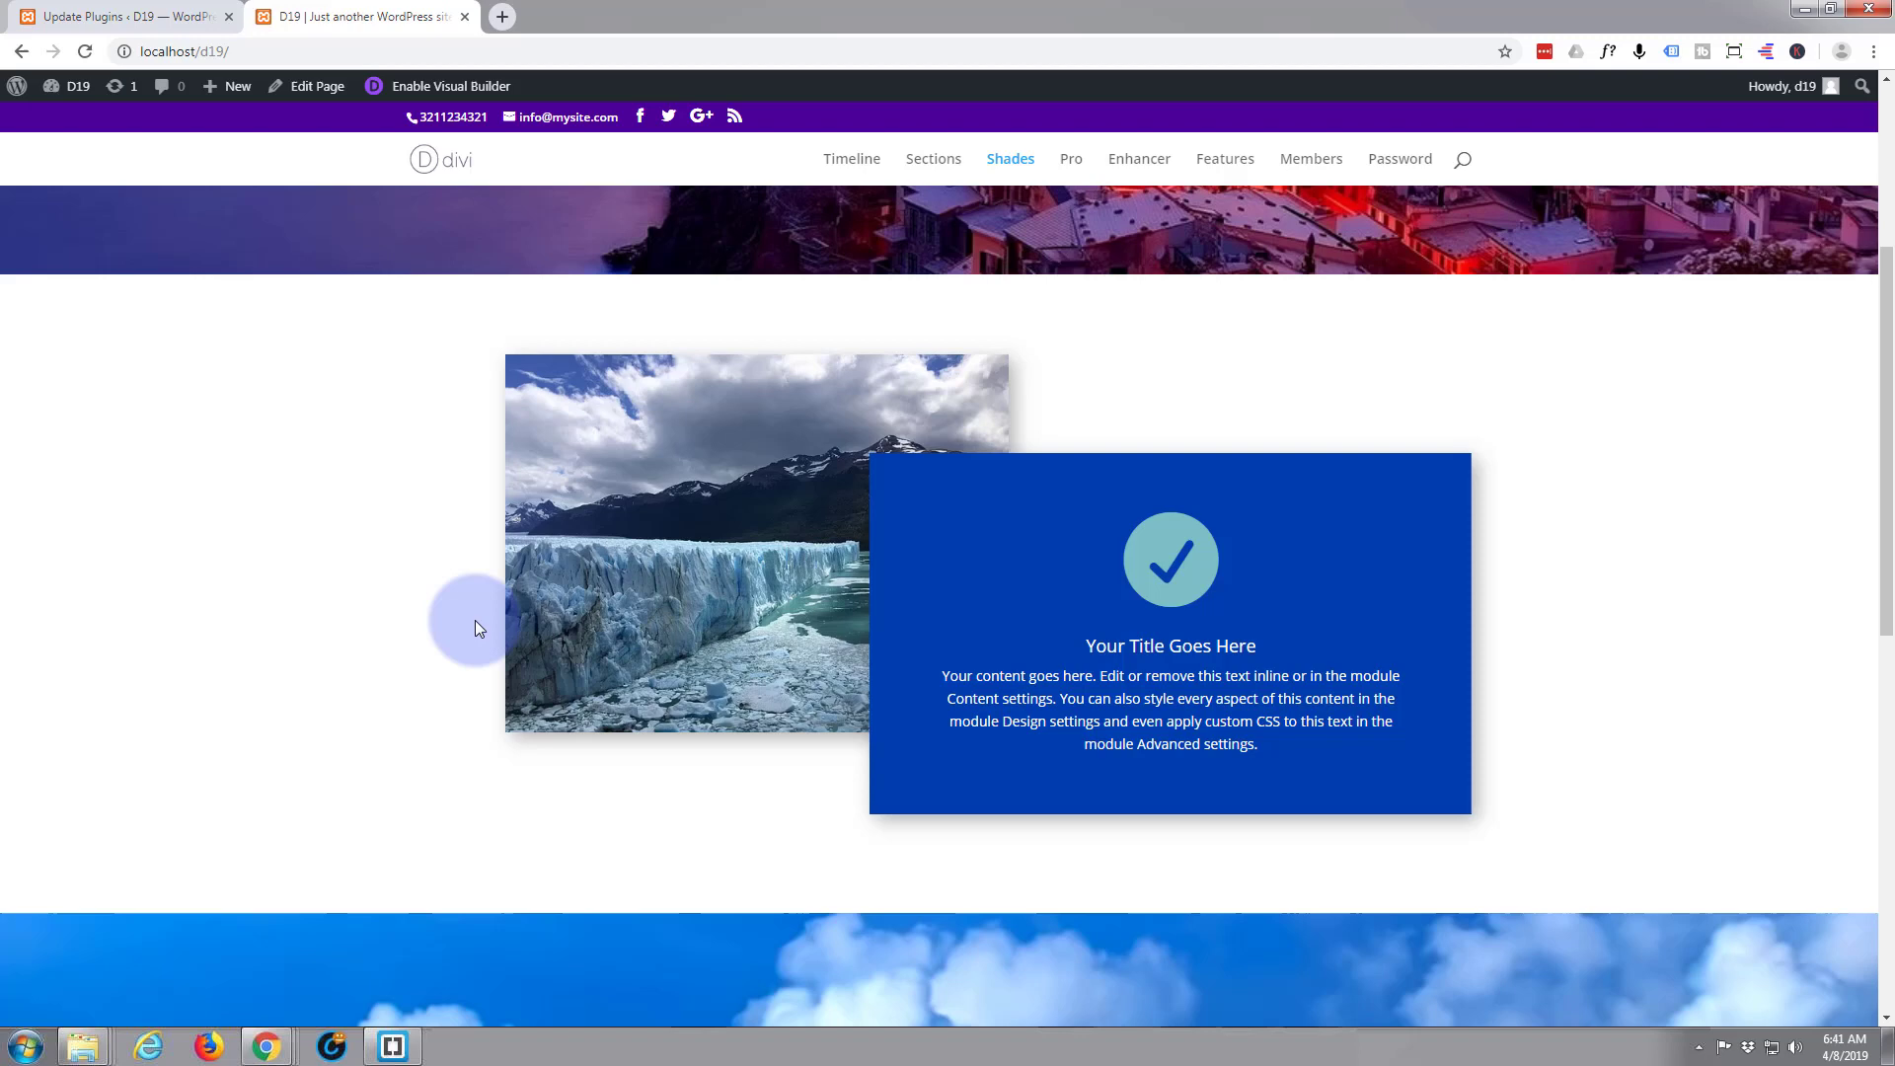
{"action": "scroll", "coordinate": [339, 587], "scroll_direction": "down", "scroll_amount": 1}
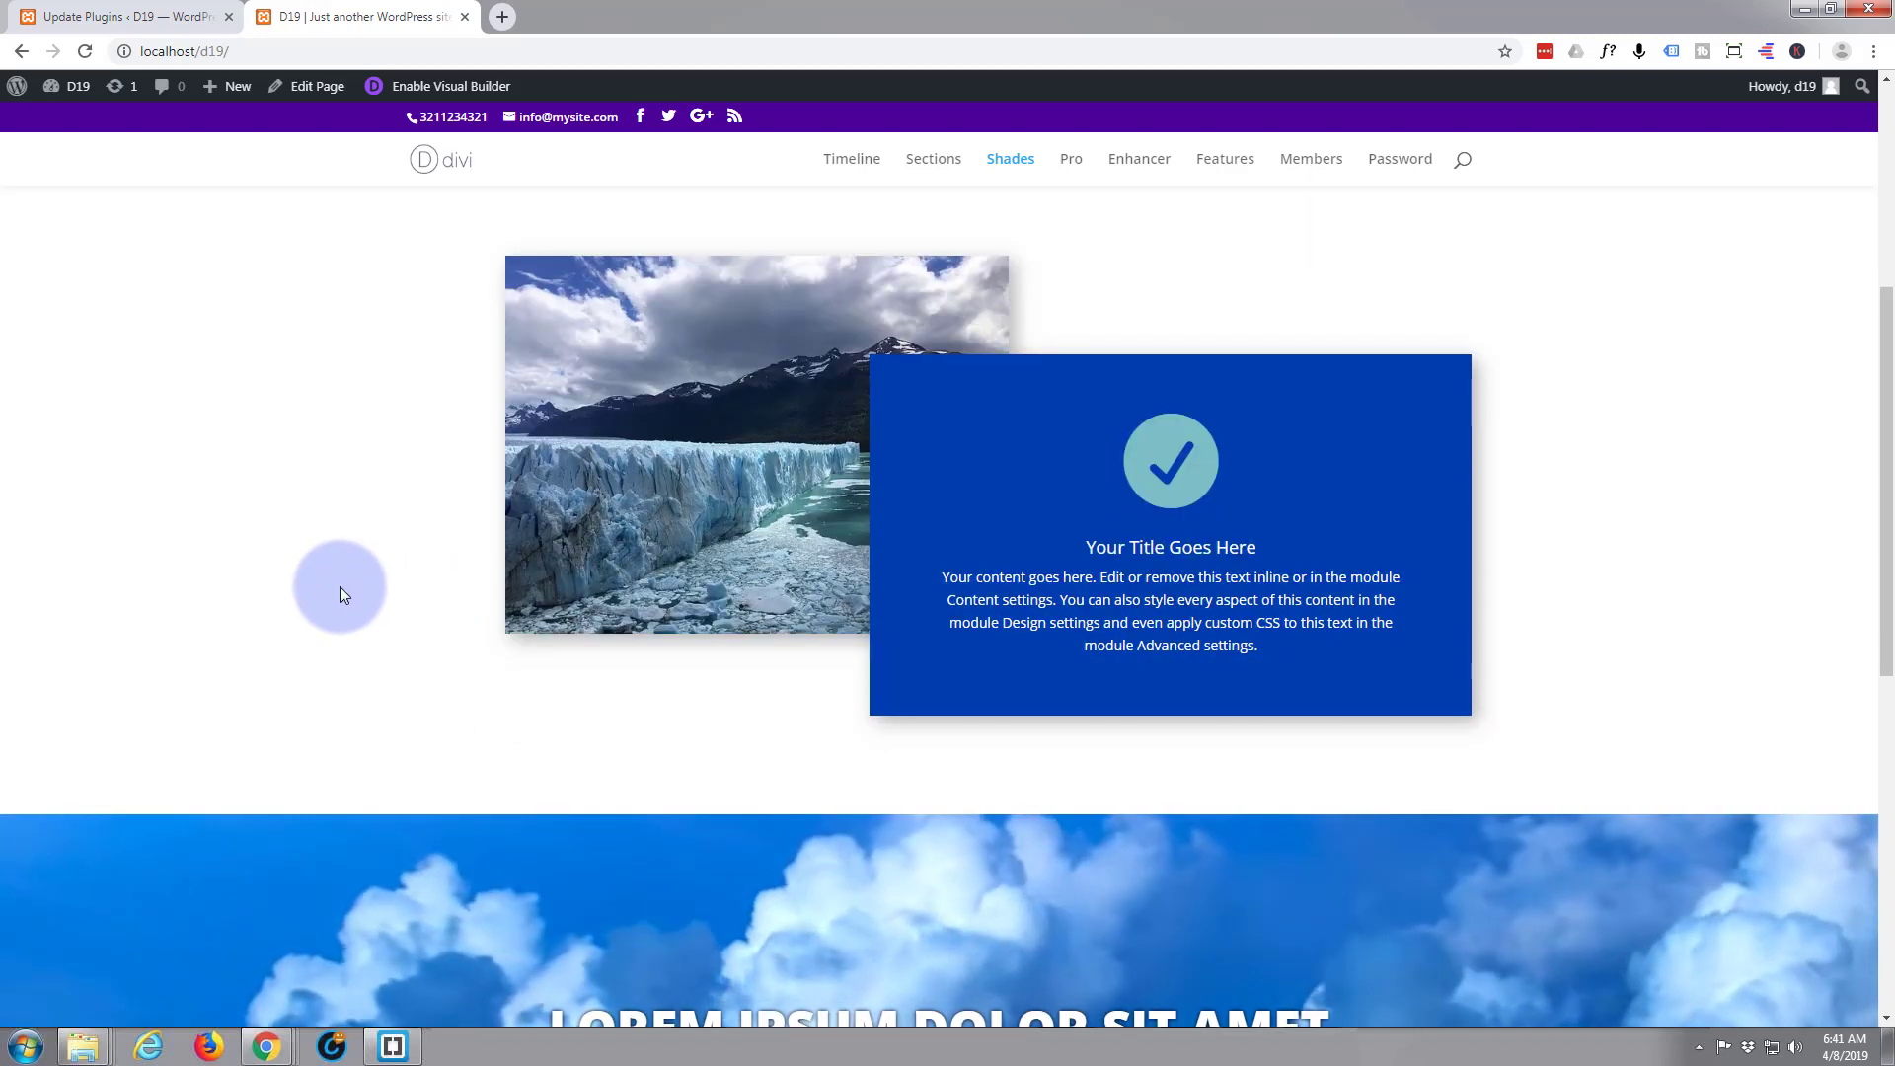